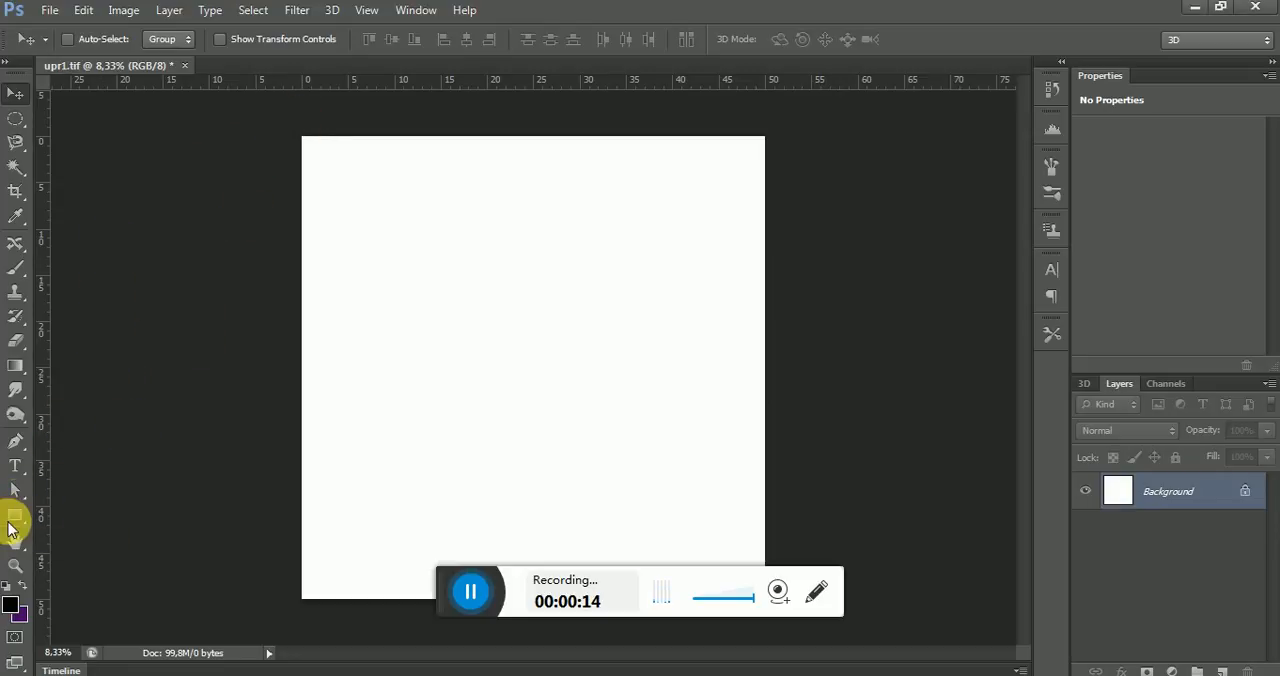
# Draw a rectangle shape covering the whole canvas and remove its stroke
pyautogui.click(14, 515)
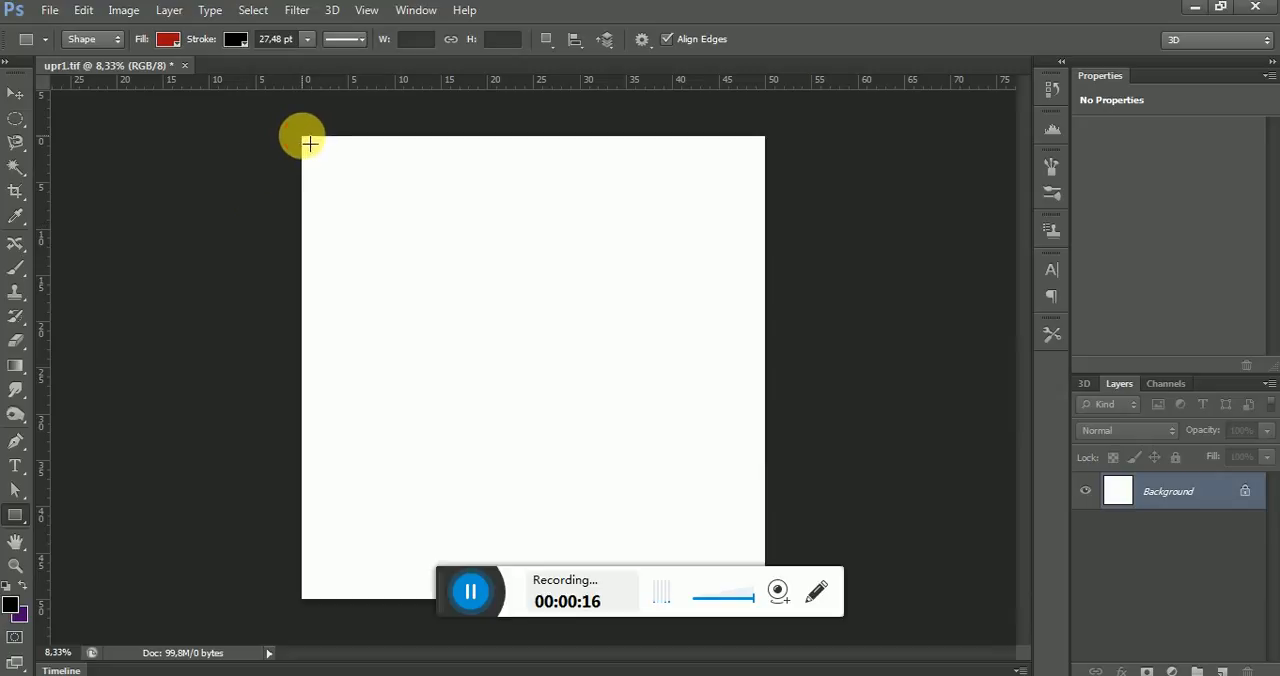
pyautogui.moveTo(310, 143)
pyautogui.mouseDown()
pyautogui.moveTo(600, 471)
pyautogui.moveTo(747, 600)
pyautogui.moveTo(772, 601)
pyautogui.mouseUp()
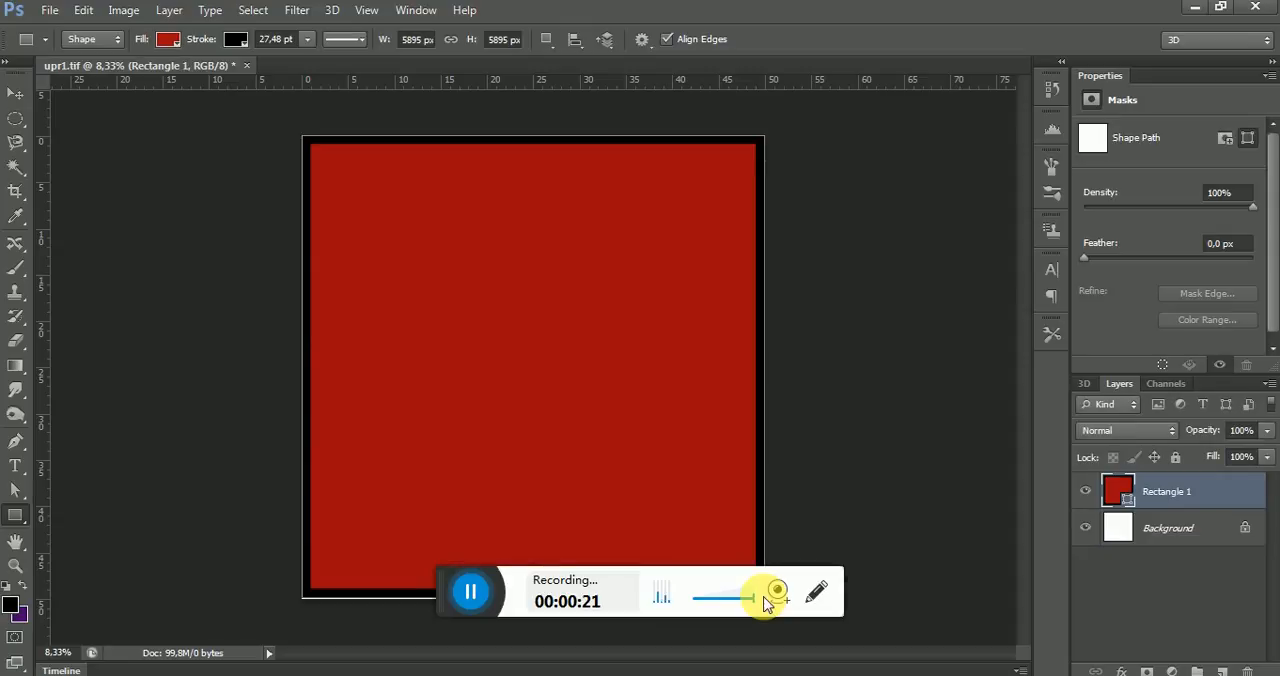
pyautogui.click(238, 40)
pyautogui.click(155, 76)
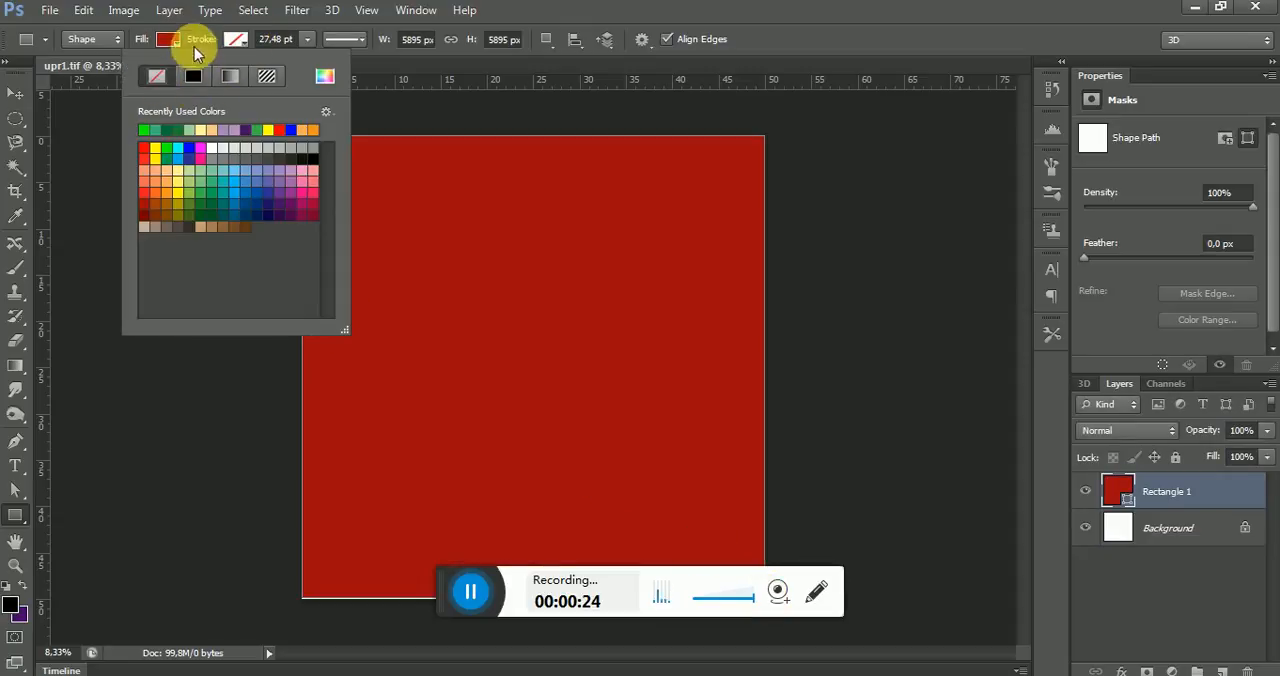
# Fill the rectangle with a black-to-white gradient in the Linear style
pyautogui.click(170, 42)
pyautogui.click(164, 77)
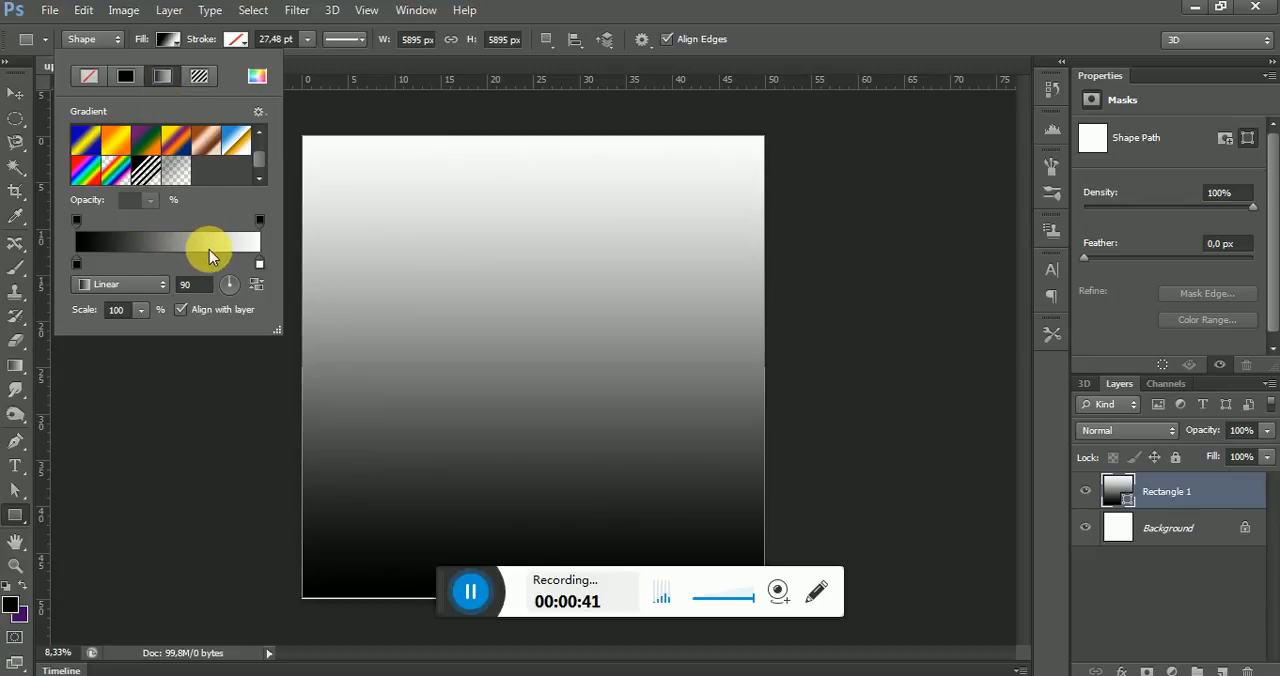
pyautogui.click(162, 284)
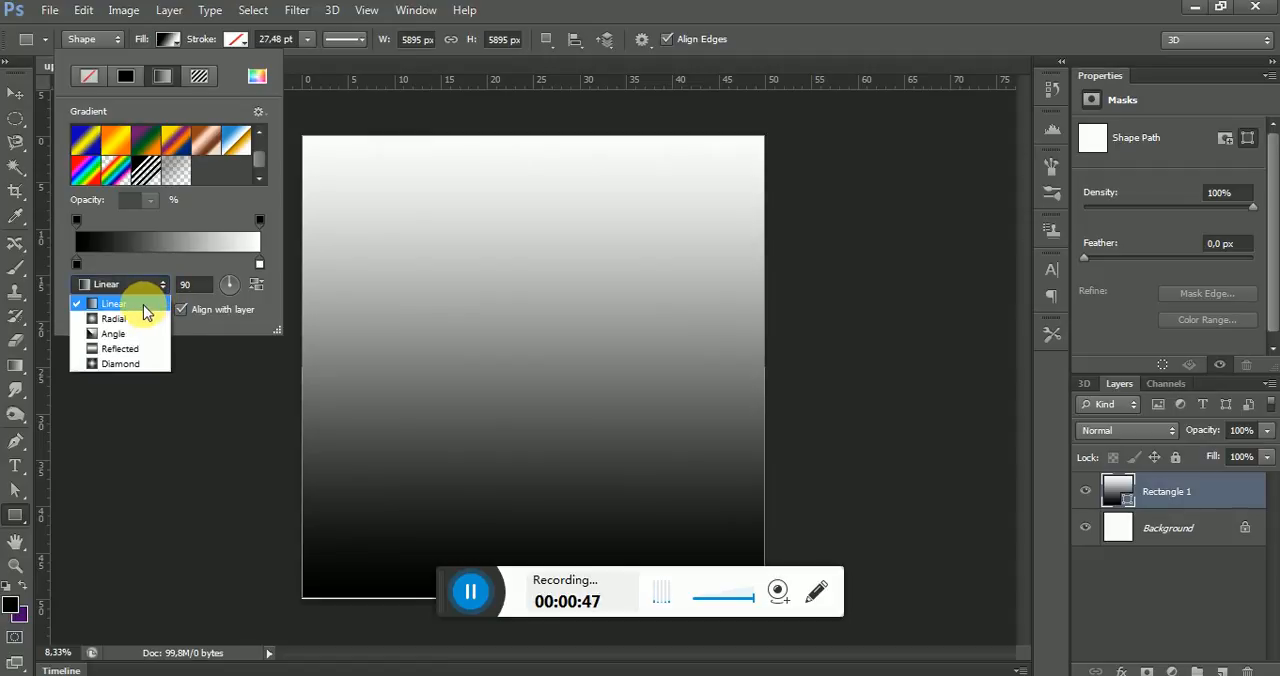
pyautogui.click(137, 306)
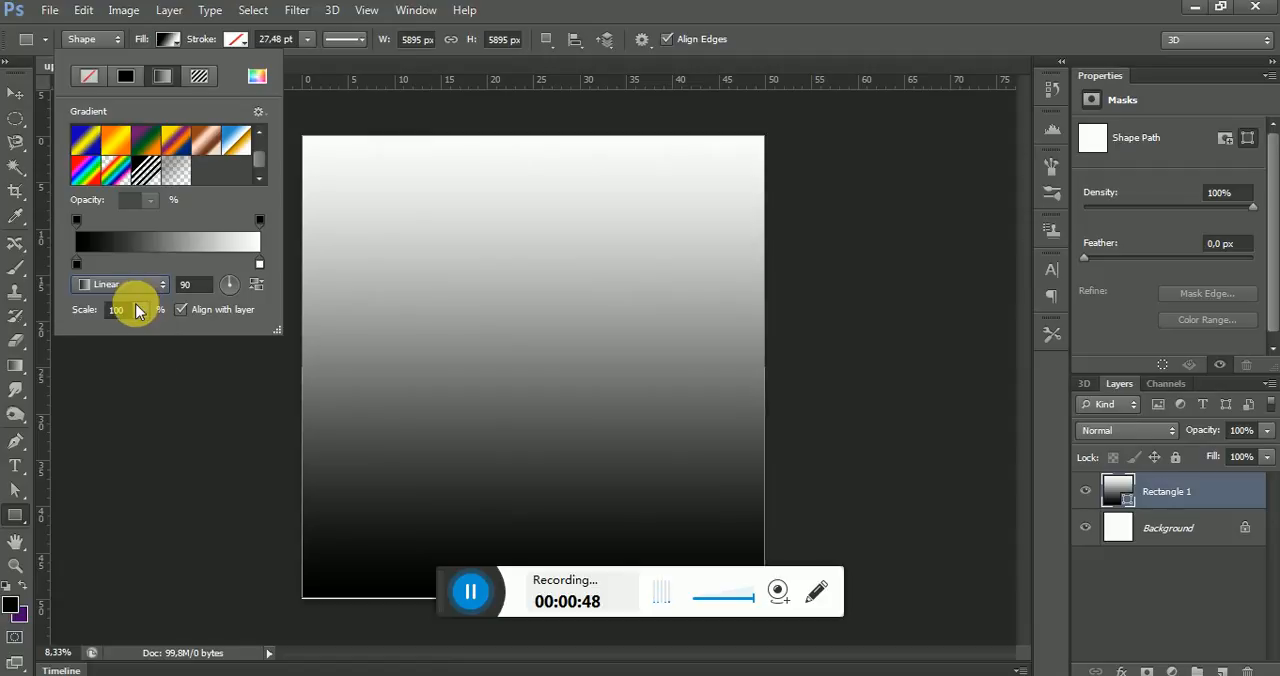
# Try the Radial, Angle and Reflected styles on the rectangle's gradient fill
pyautogui.click(163, 285)
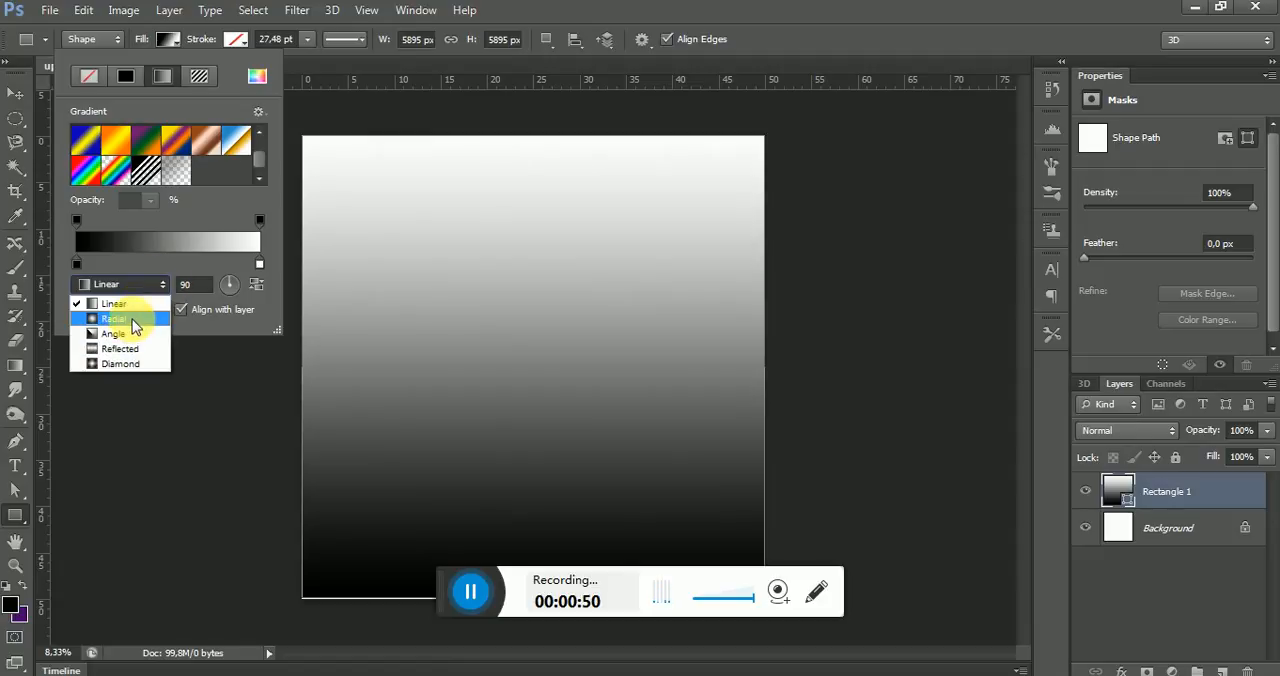
pyautogui.click(132, 319)
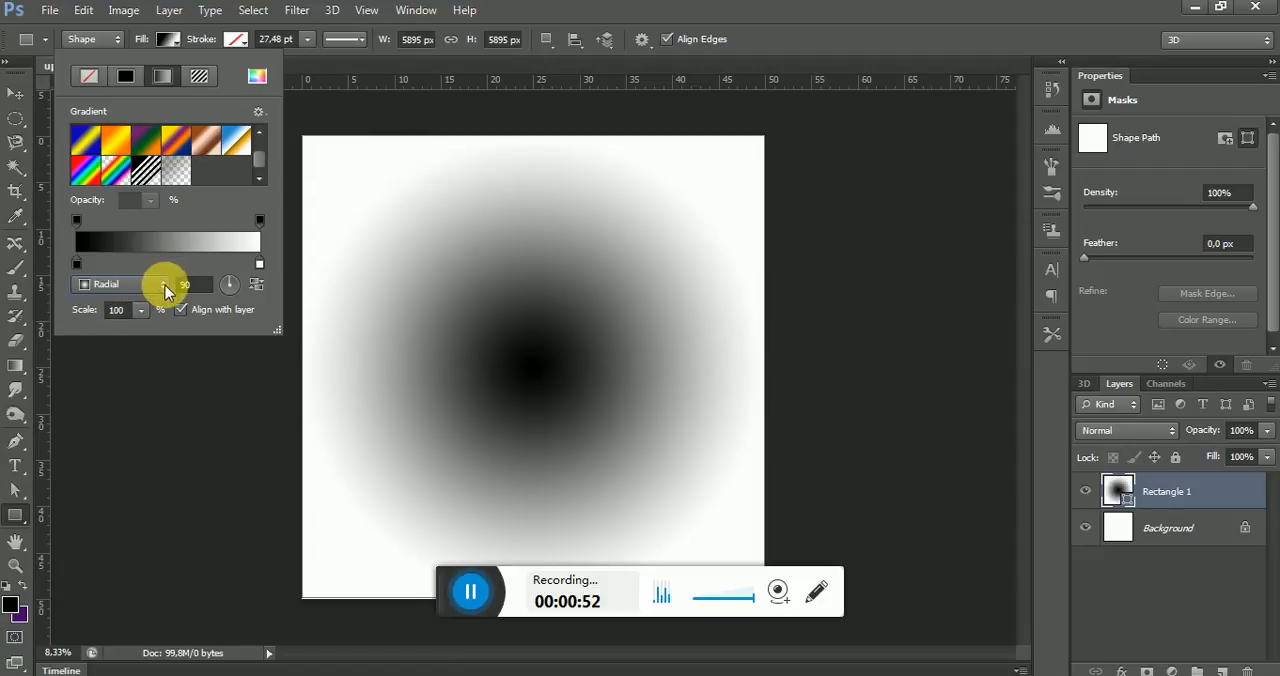
pyautogui.click(165, 285)
pyautogui.click(141, 334)
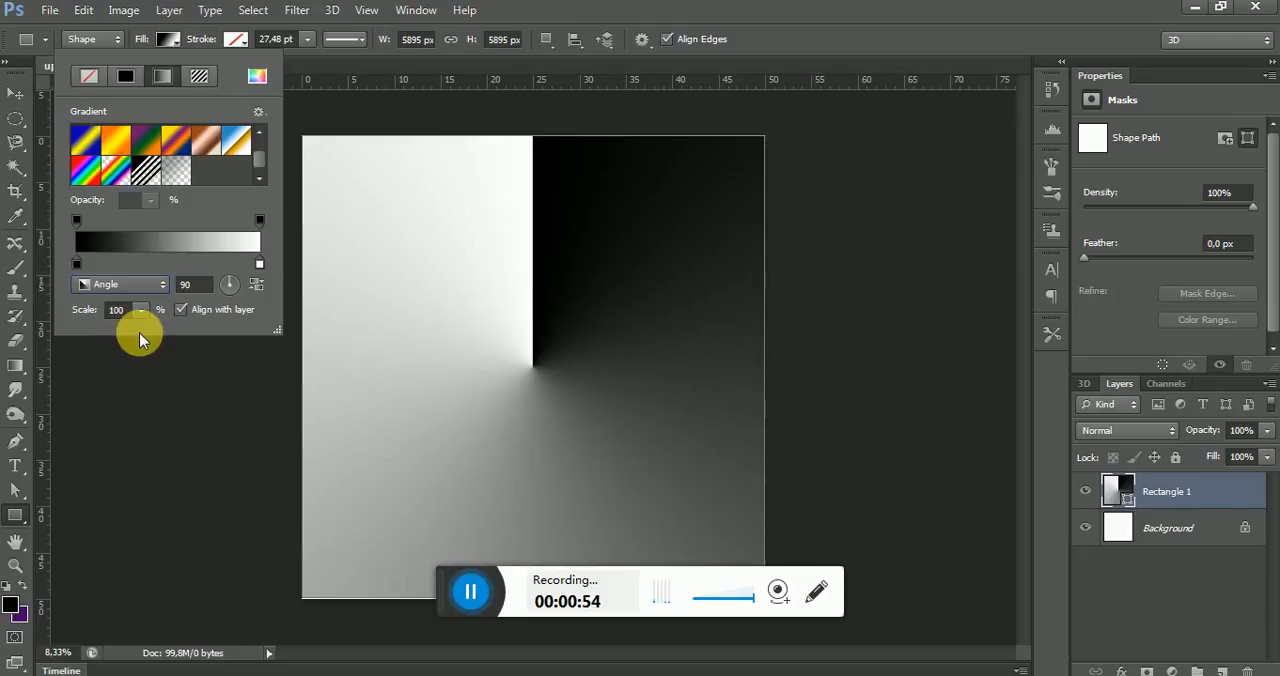
pyautogui.click(163, 285)
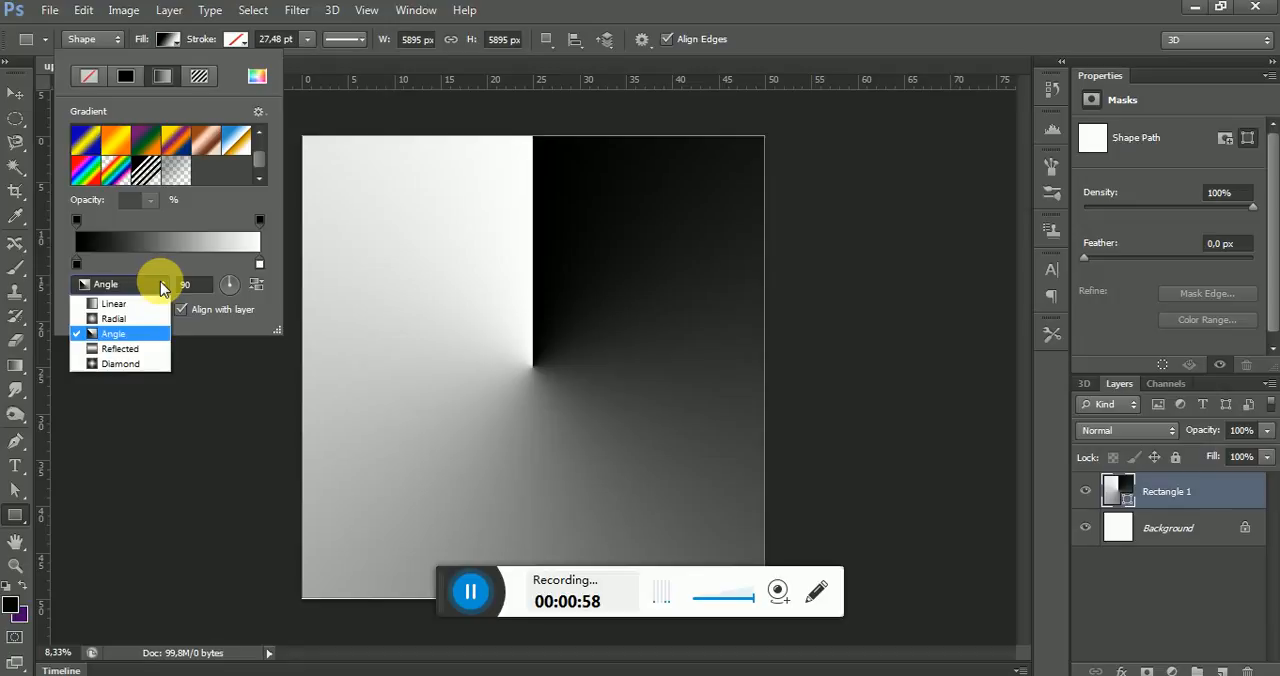
pyautogui.click(122, 348)
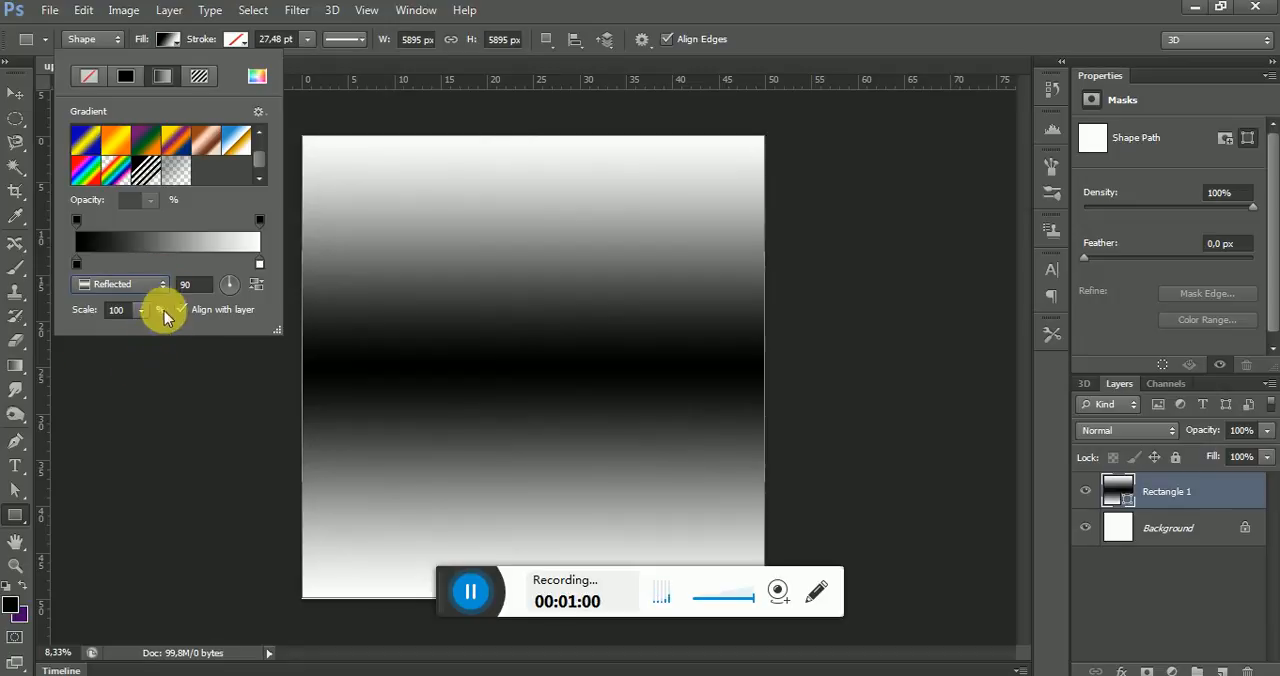
# Set the gradient style to Diamond and rotate the gradient to -139 degrees
pyautogui.click(161, 285)
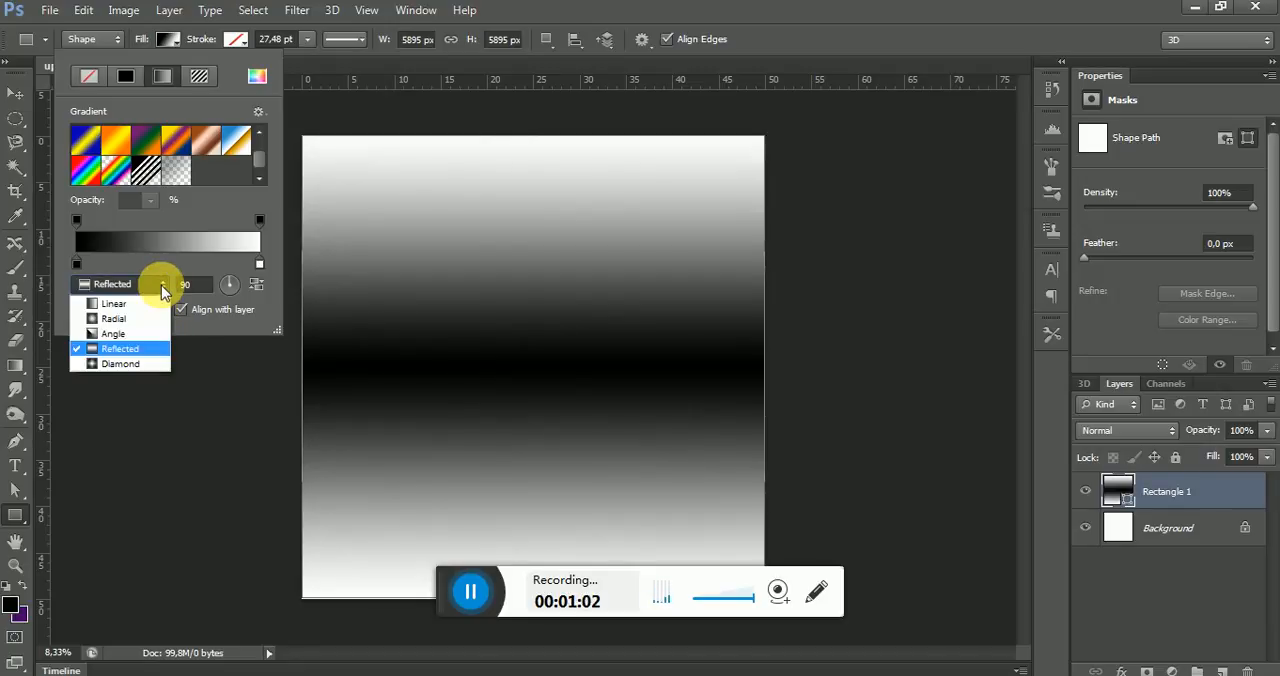
pyautogui.click(139, 363)
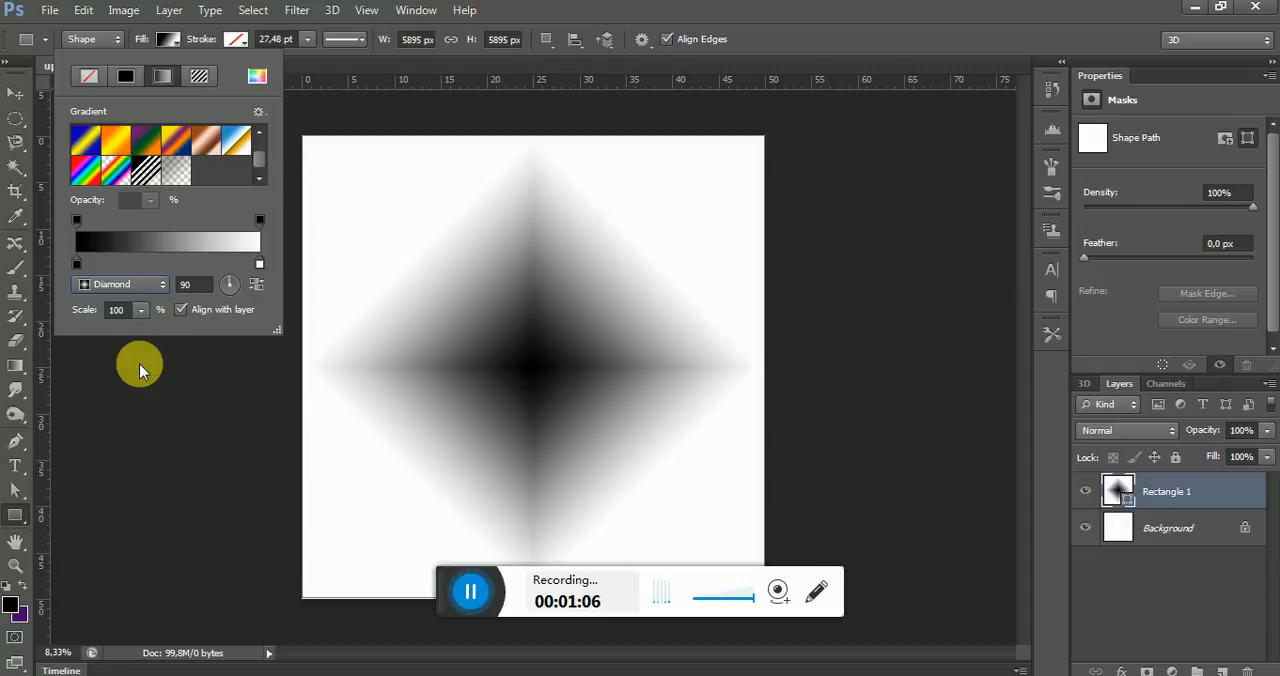
pyautogui.click(239, 282)
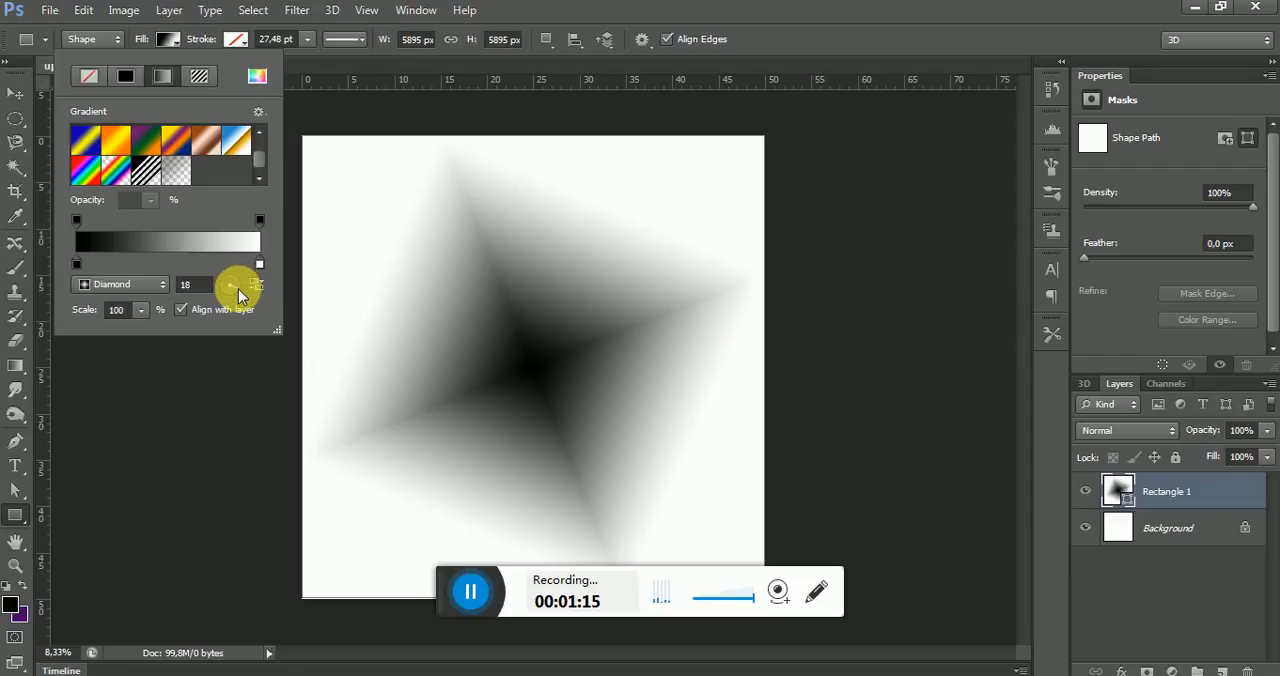
pyautogui.click(239, 289)
pyautogui.click(238, 298)
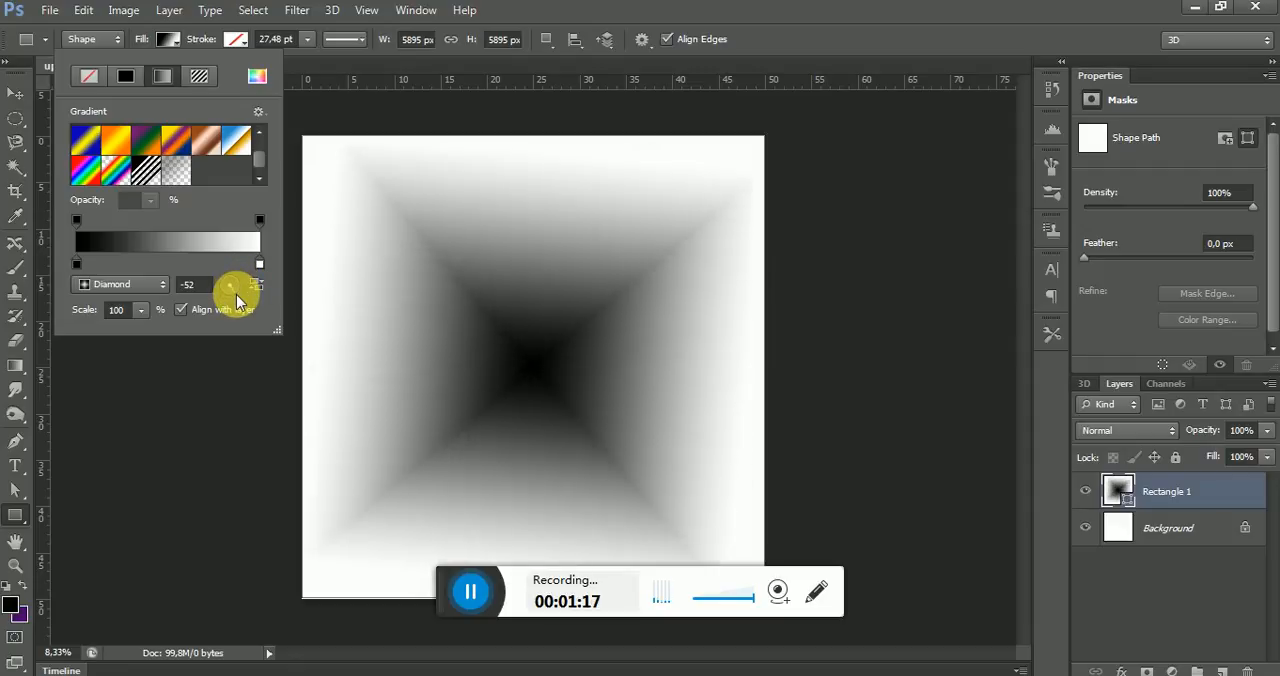
pyautogui.click(237, 296)
pyautogui.click(230, 299)
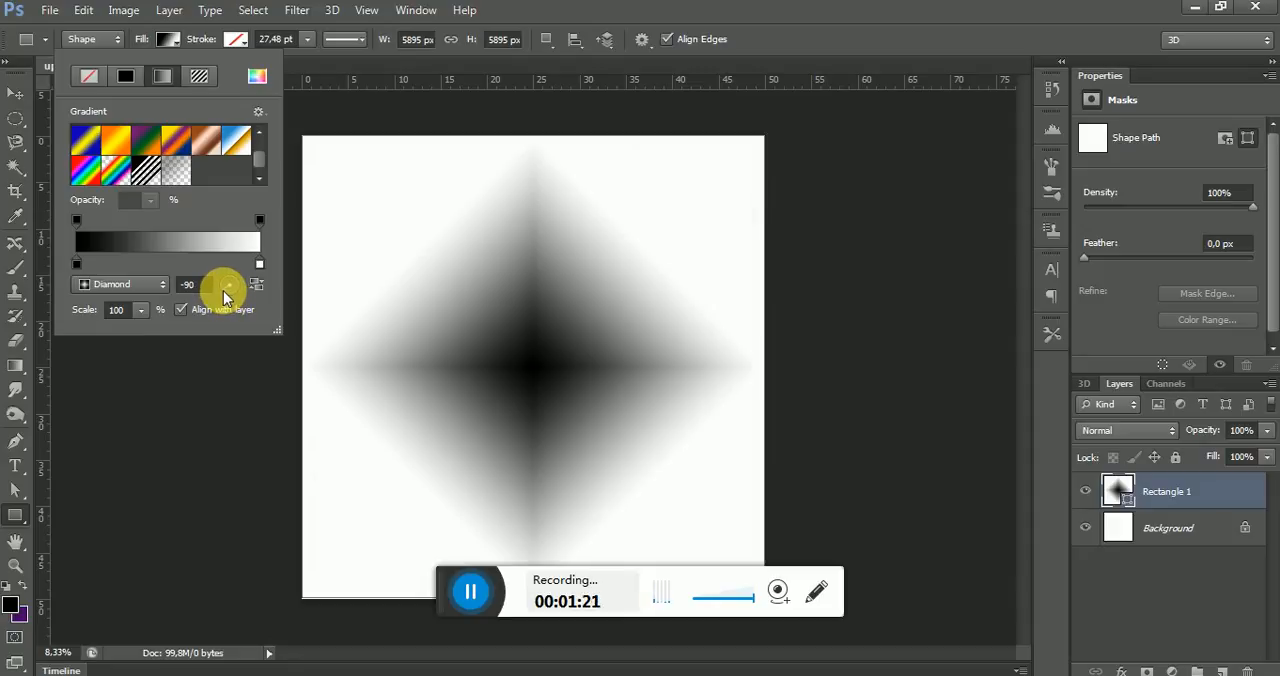
pyautogui.click(224, 298)
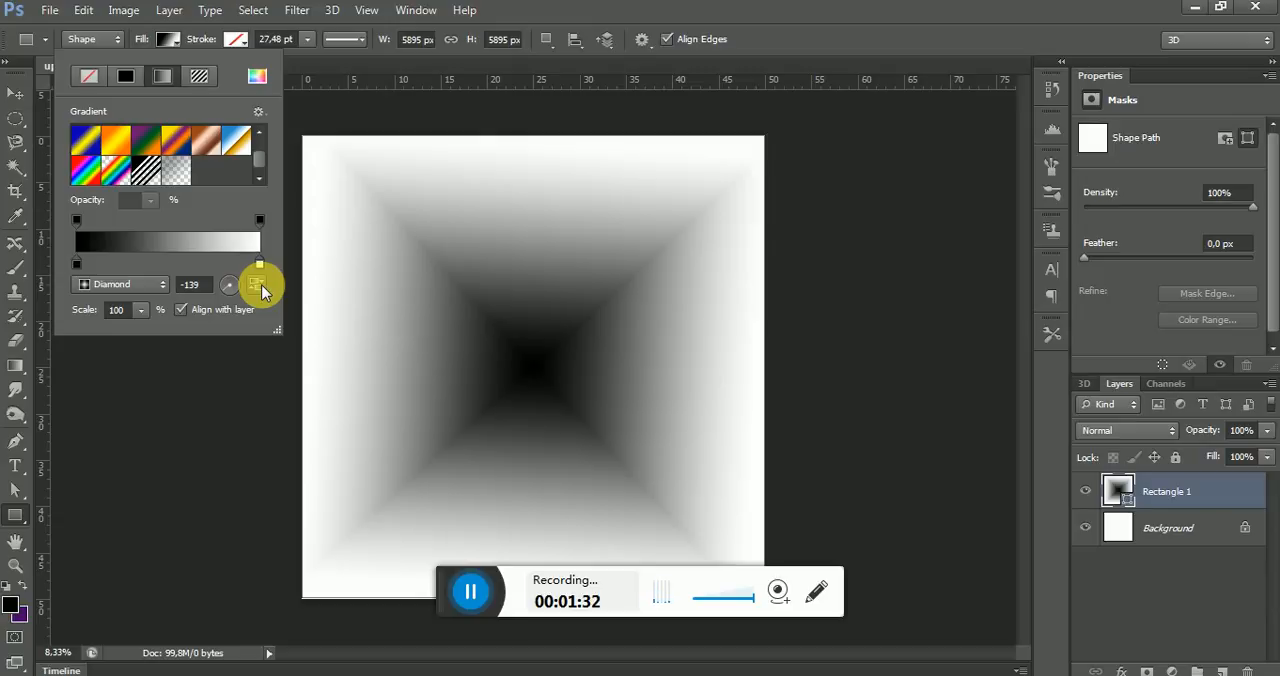
# Try reversing the gradient colors, and restore the original order with black in the center
pyautogui.click(258, 286)
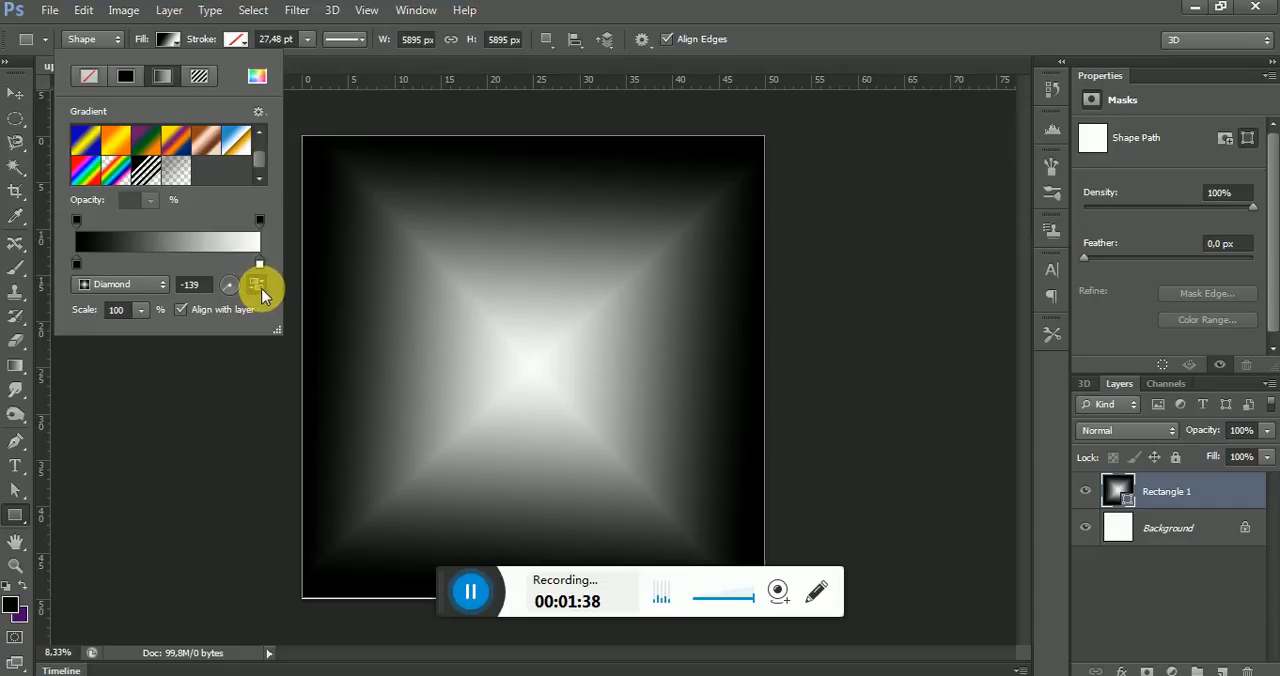
pyautogui.click(258, 286)
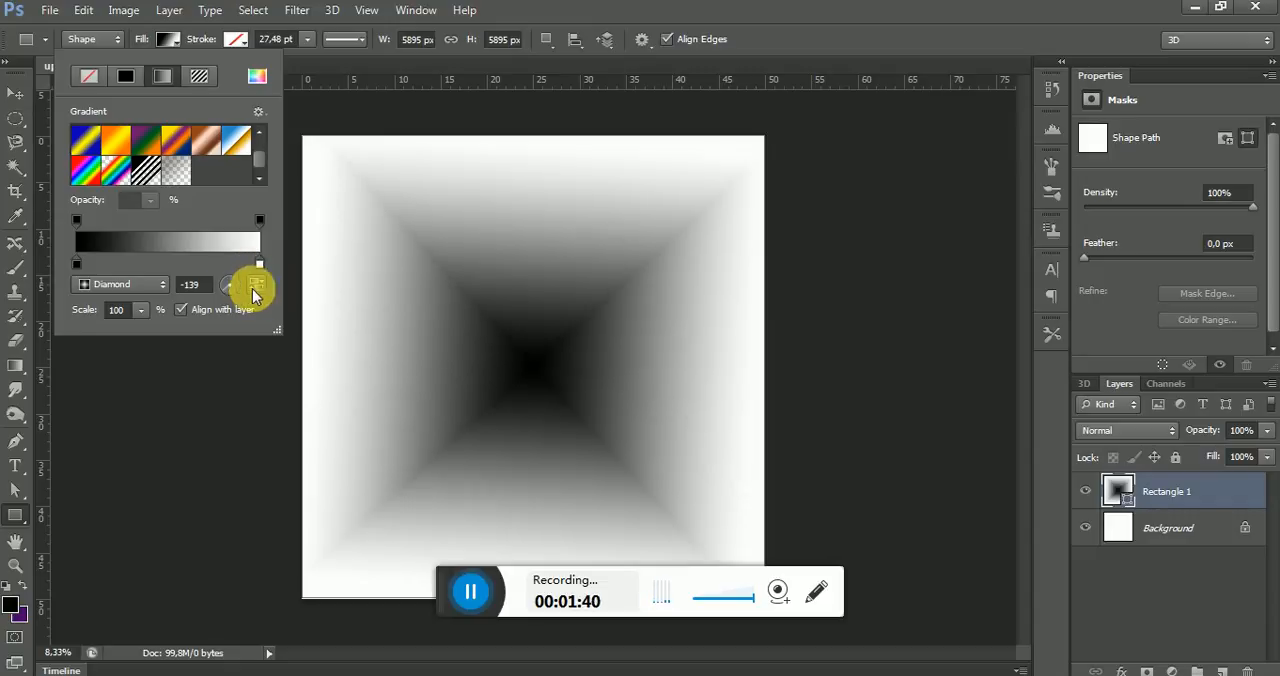
# Reduce the scale of the diamond gradient to 70%
pyautogui.click(141, 314)
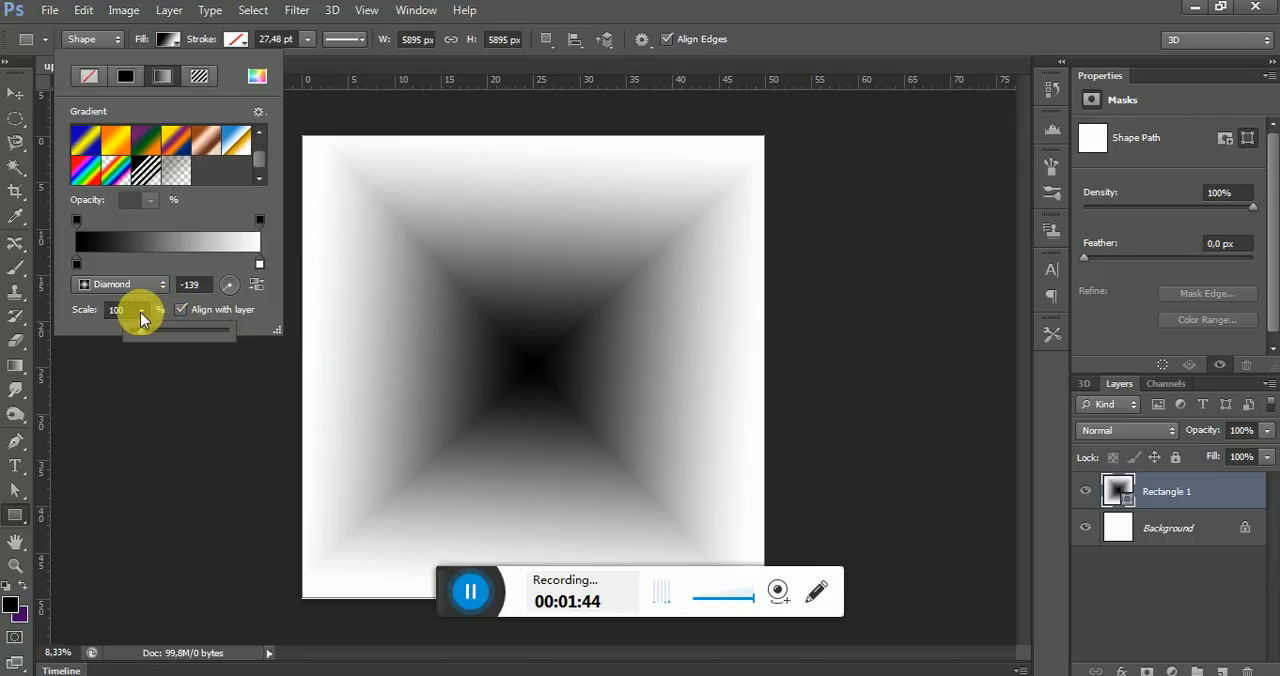
pyautogui.moveTo(140, 333)
pyautogui.mouseDown()
pyautogui.moveTo(199, 342)
pyautogui.moveTo(134, 340)
pyautogui.mouseUp()
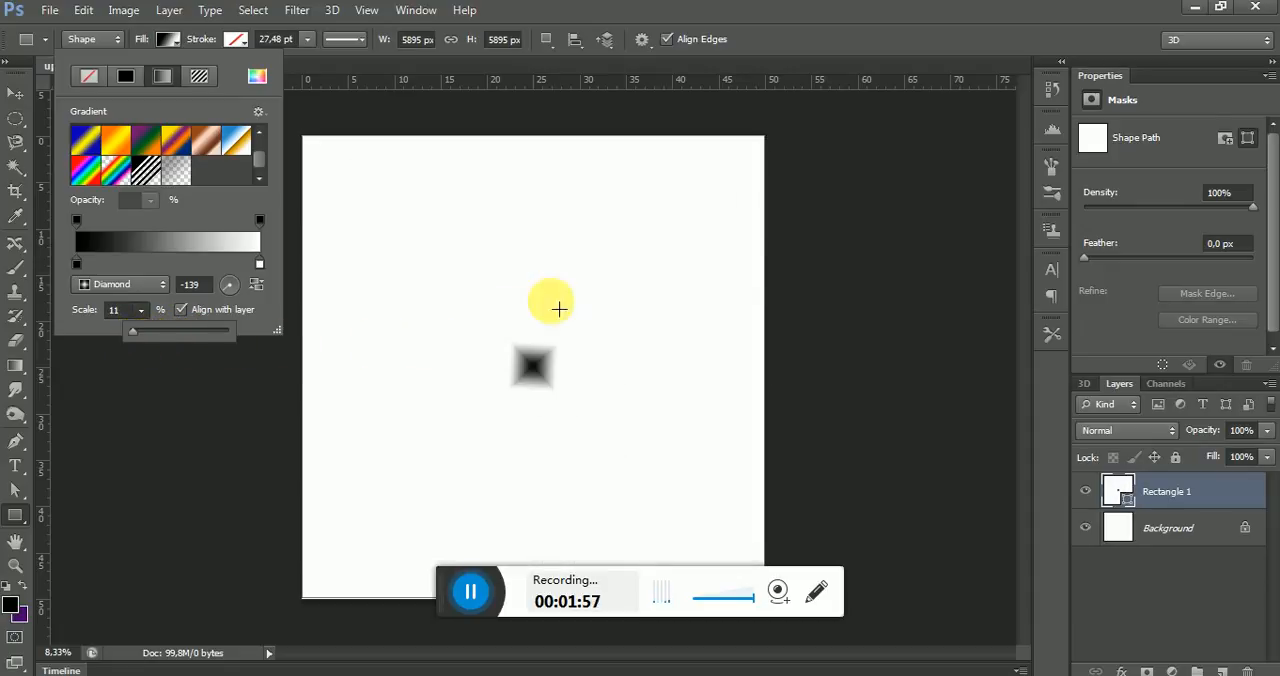
pyautogui.moveTo(132, 333); pyautogui.dragTo(137, 337)
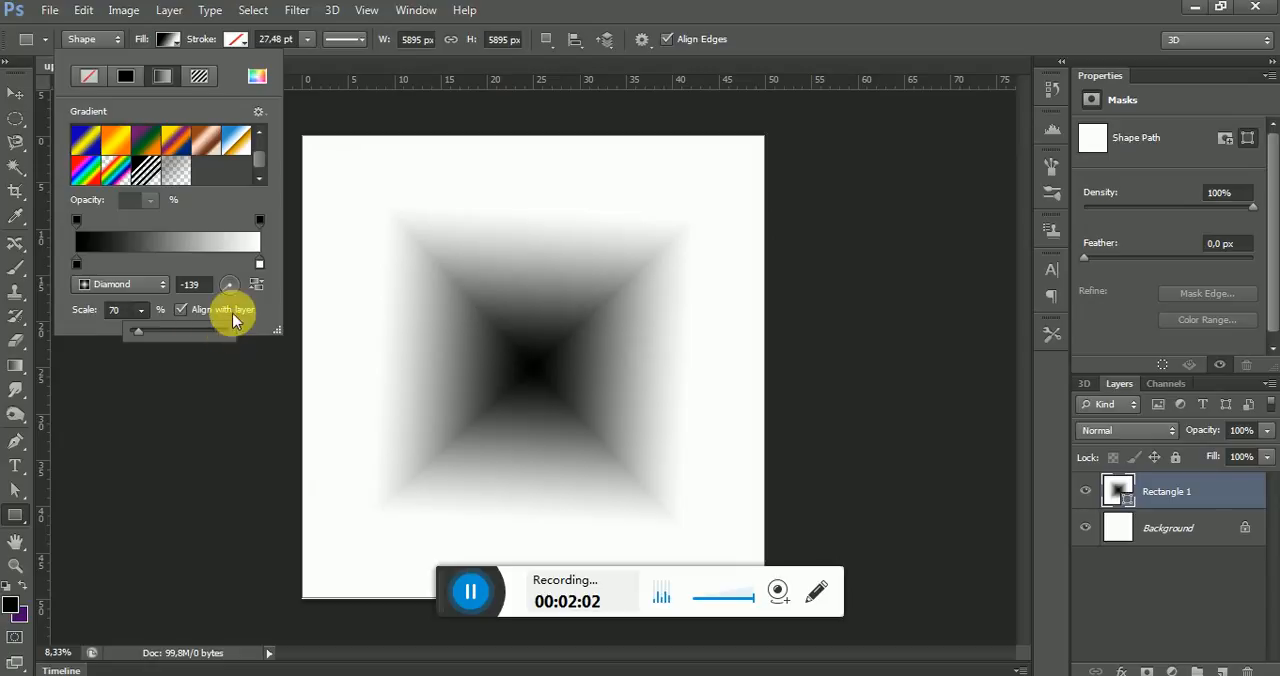
# Change the gradient's white color stop to bright green 38f74f
pyautogui.doubleClick(259, 266)
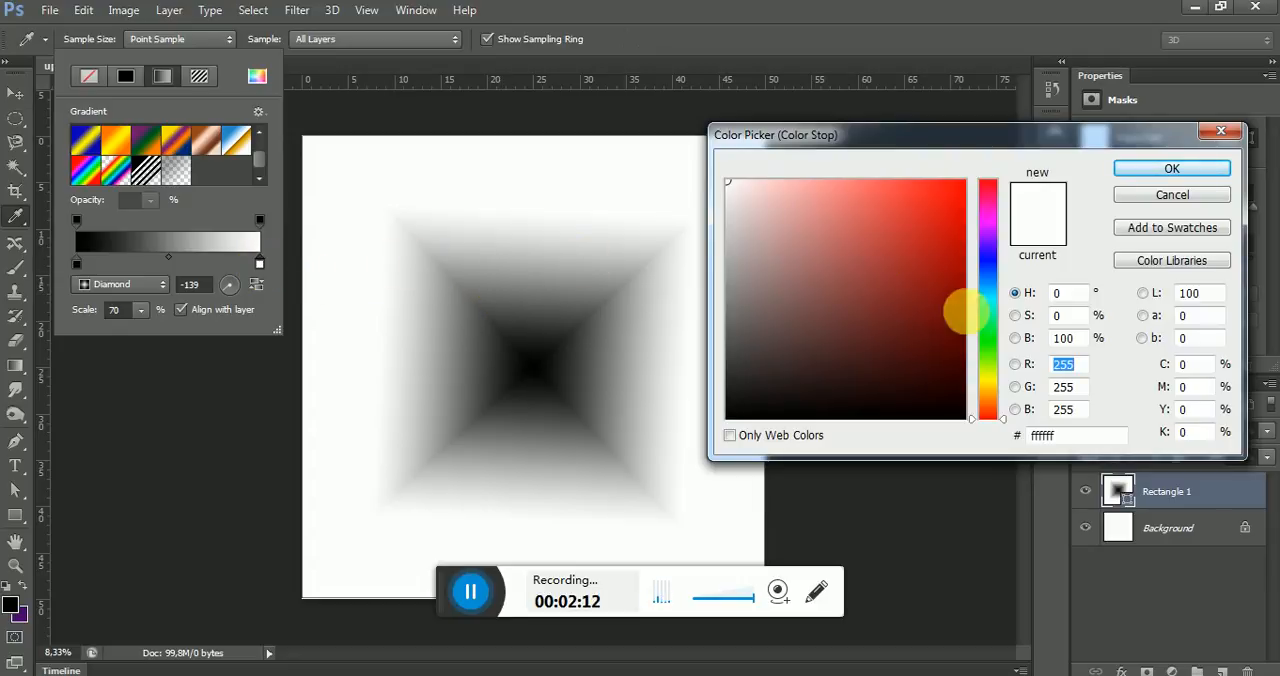
pyautogui.click(986, 334)
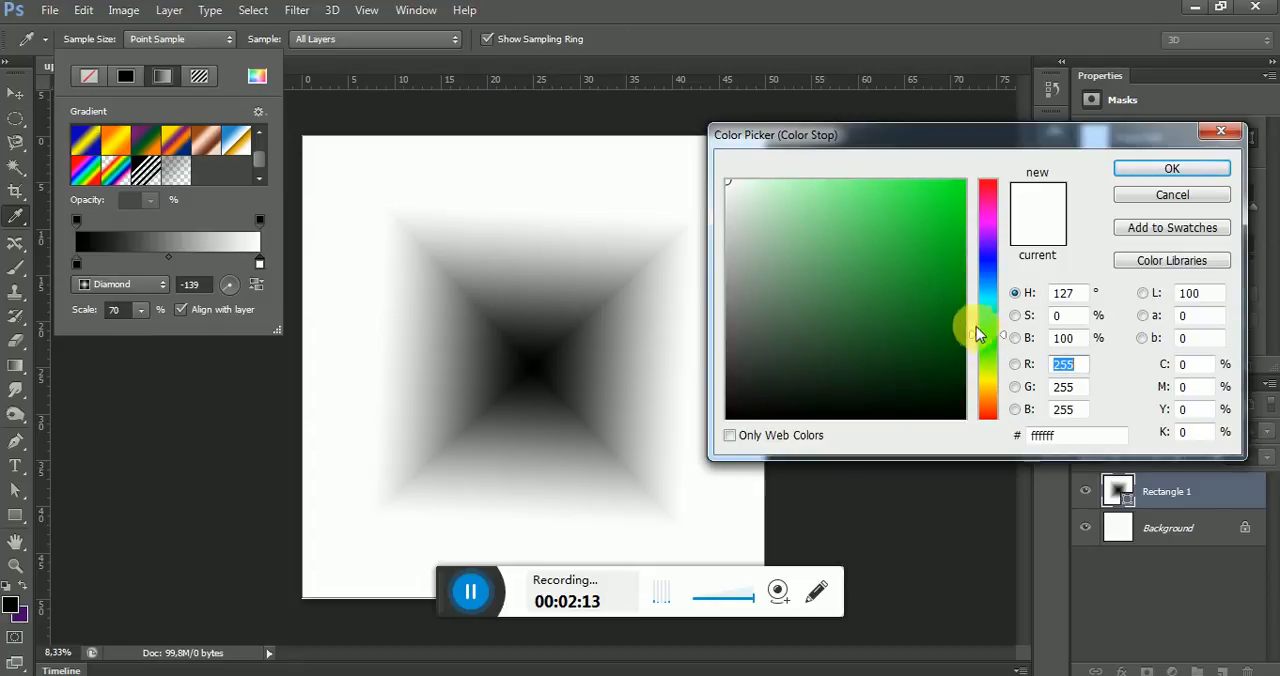
pyautogui.click(958, 275)
pyautogui.moveTo(957, 272)
pyautogui.mouseDown()
pyautogui.moveTo(943, 214)
pyautogui.moveTo(947, 185)
pyautogui.moveTo(959, 186)
pyautogui.mouseUp()
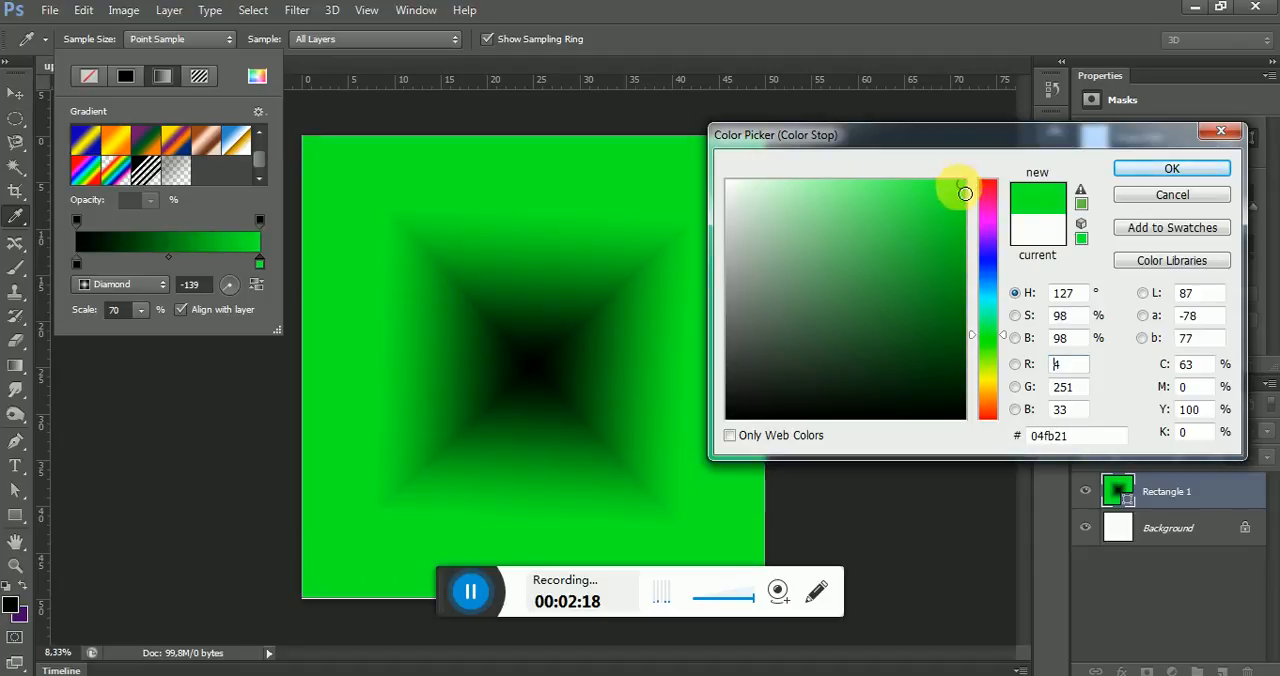
pyautogui.click(913, 192)
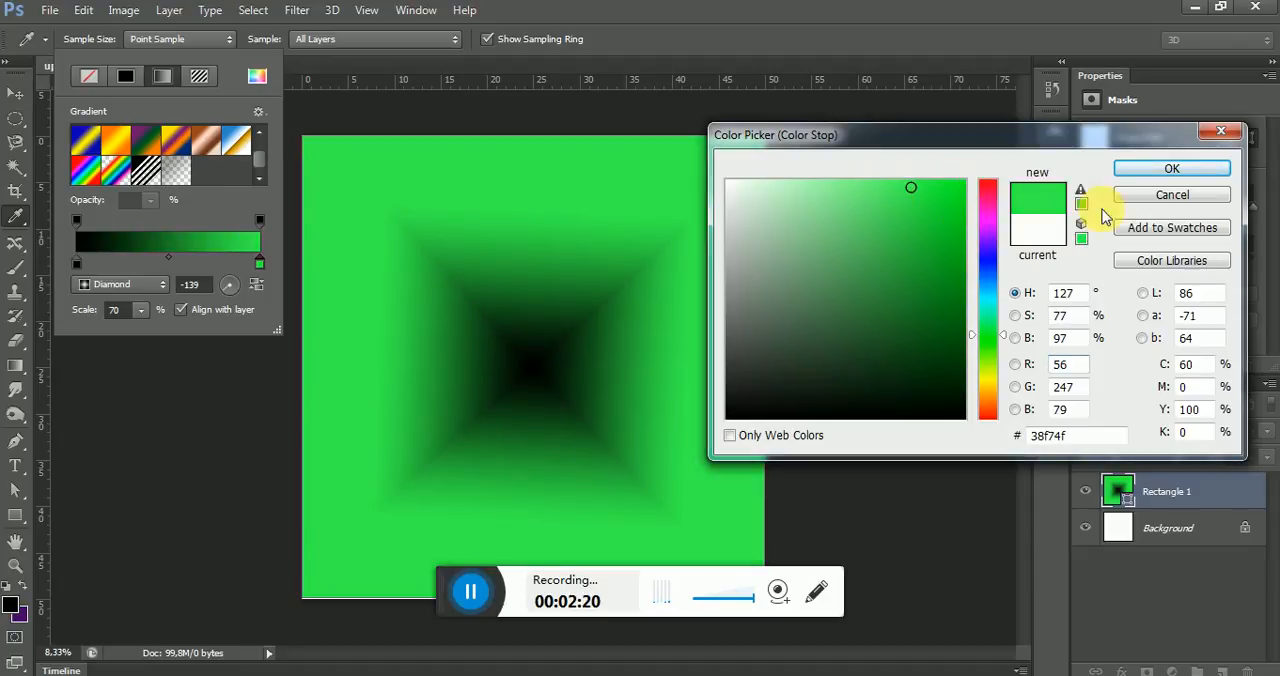
pyautogui.click(1150, 170)
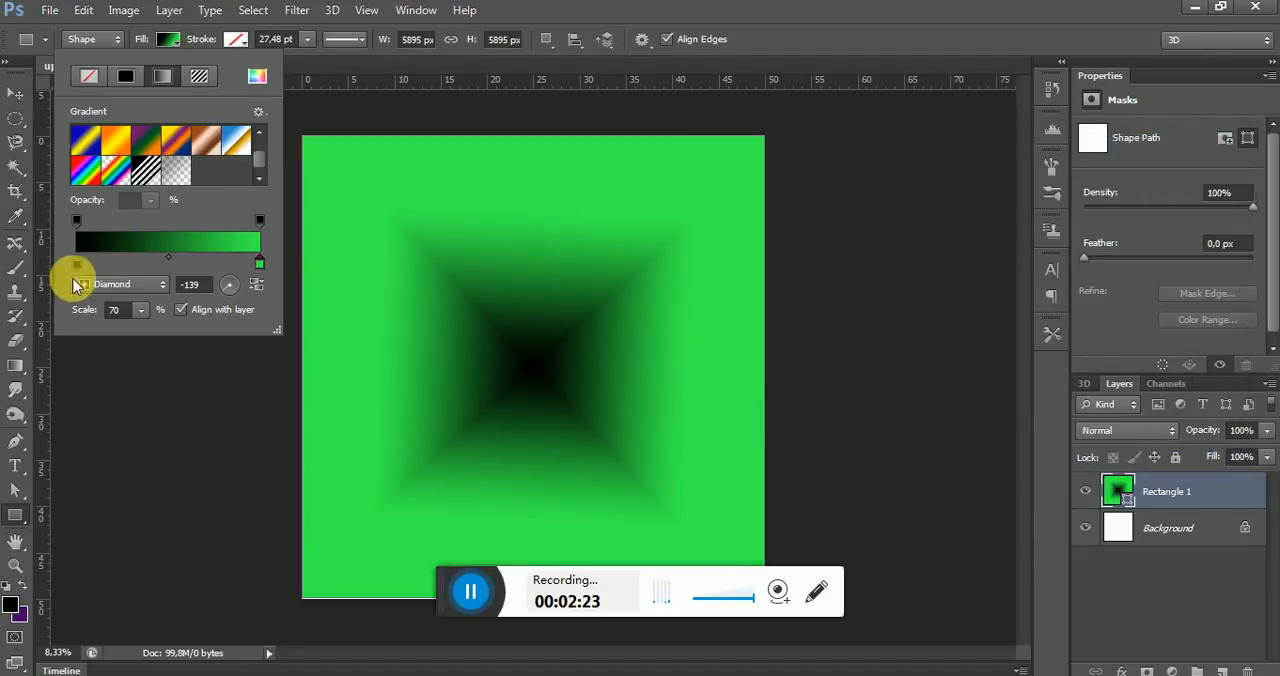
# Change the gradient's black color stop to pale green d3f3e0
pyautogui.doubleClick(76, 264)
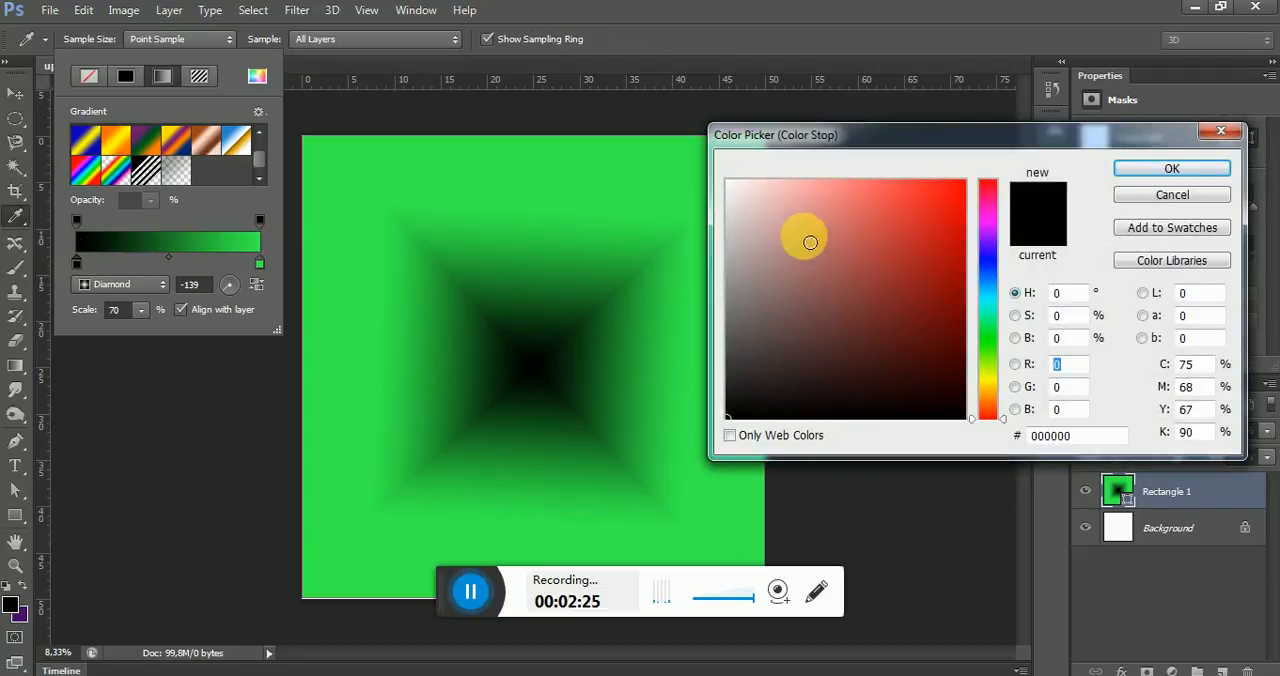
pyautogui.click(988, 327)
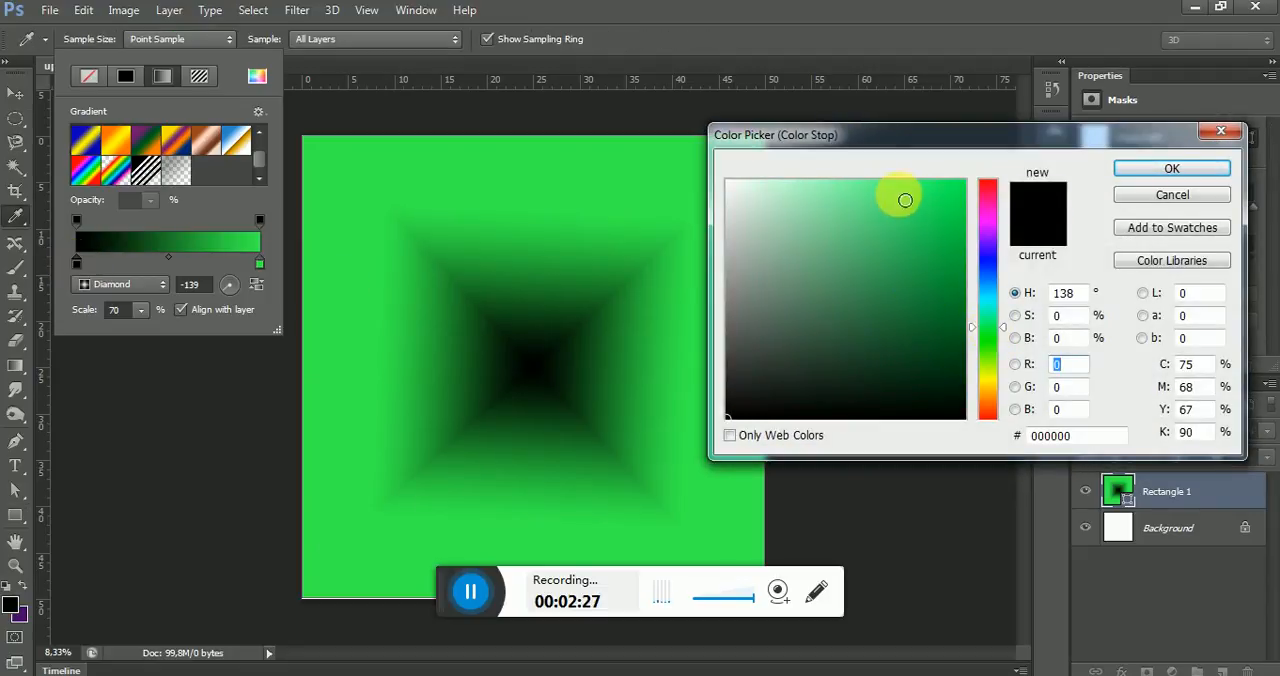
pyautogui.click(902, 197)
pyautogui.click(814, 183)
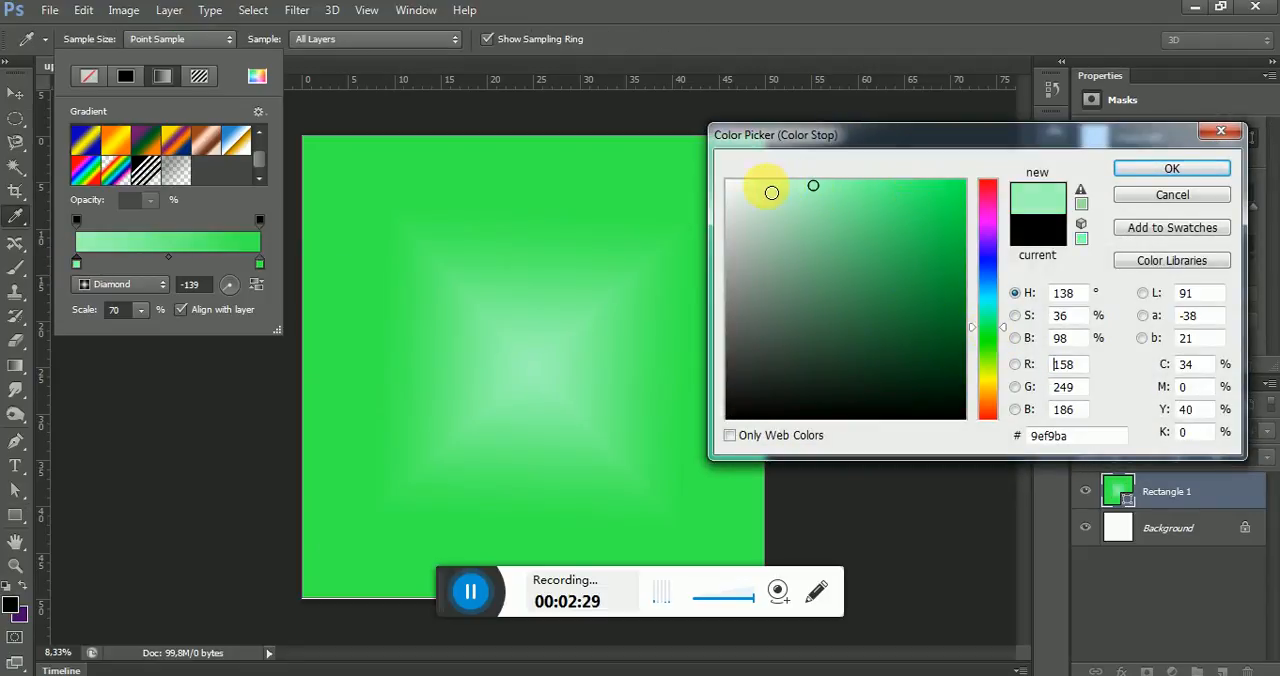
pyautogui.click(765, 186)
pyautogui.click(743, 187)
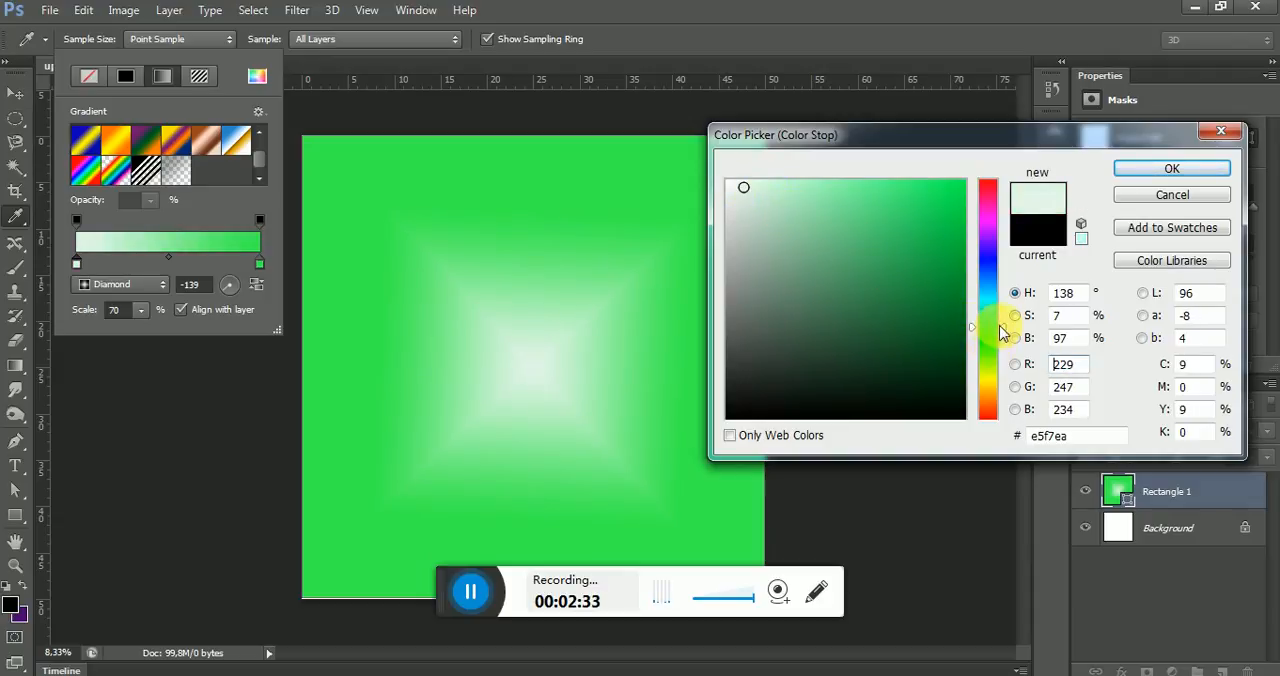
pyautogui.moveTo(1000, 337)
pyautogui.mouseDown()
pyautogui.moveTo(1003, 310)
pyautogui.moveTo(997, 374)
pyautogui.moveTo(1002, 322)
pyautogui.mouseUp()
pyautogui.click(876, 210)
pyautogui.moveTo(818, 177)
pyautogui.mouseDown()
pyautogui.moveTo(817, 191)
pyautogui.moveTo(757, 193)
pyautogui.mouseUp()
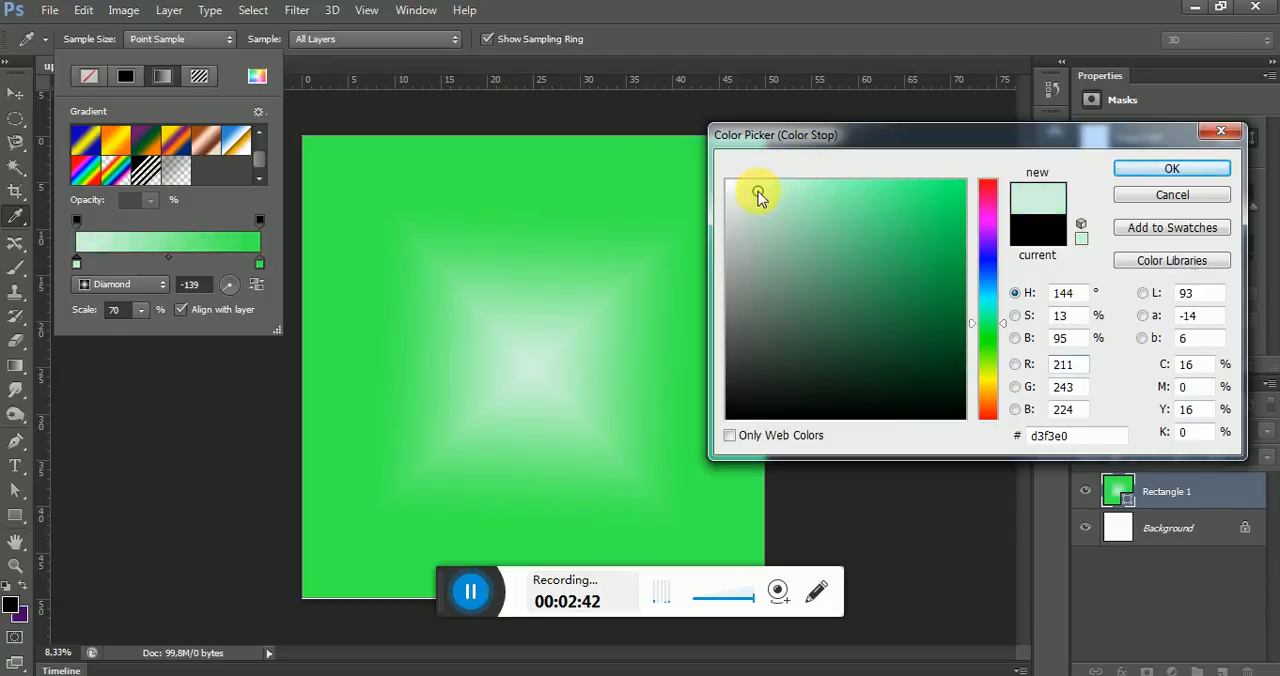
pyautogui.click(1175, 166)
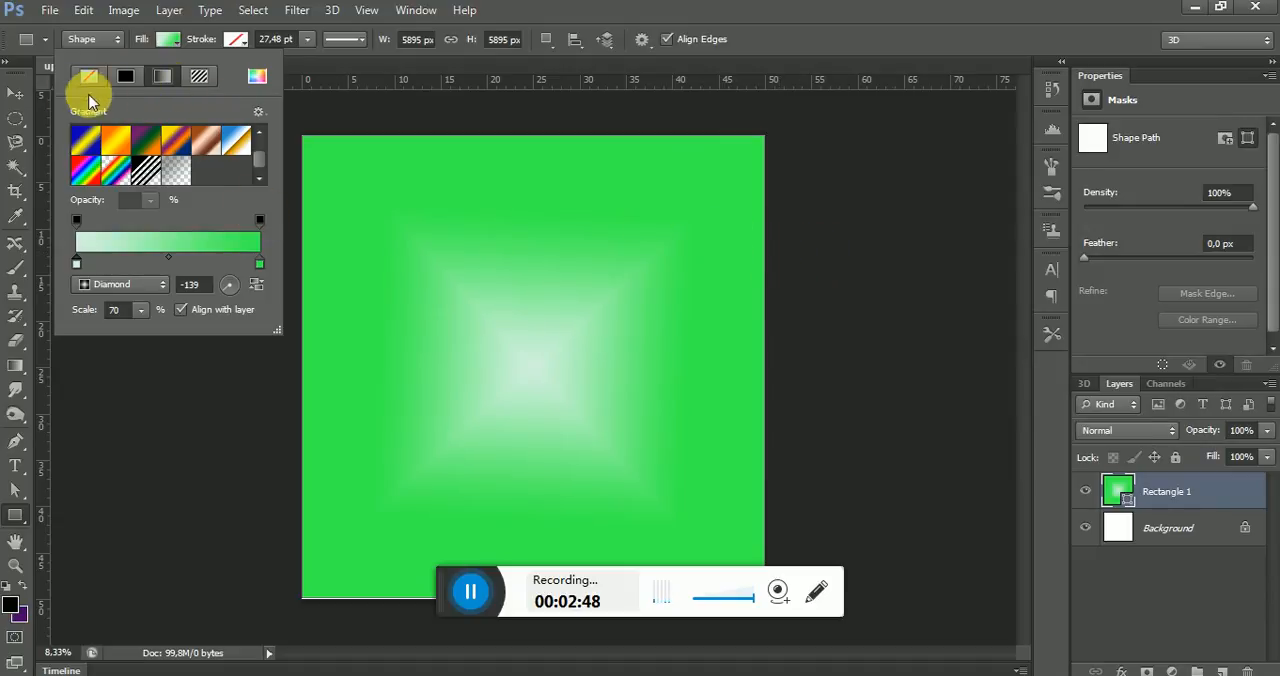
# Switch to the Move tool and fully lock the Rectangle 1 layer
pyautogui.click(15, 93)
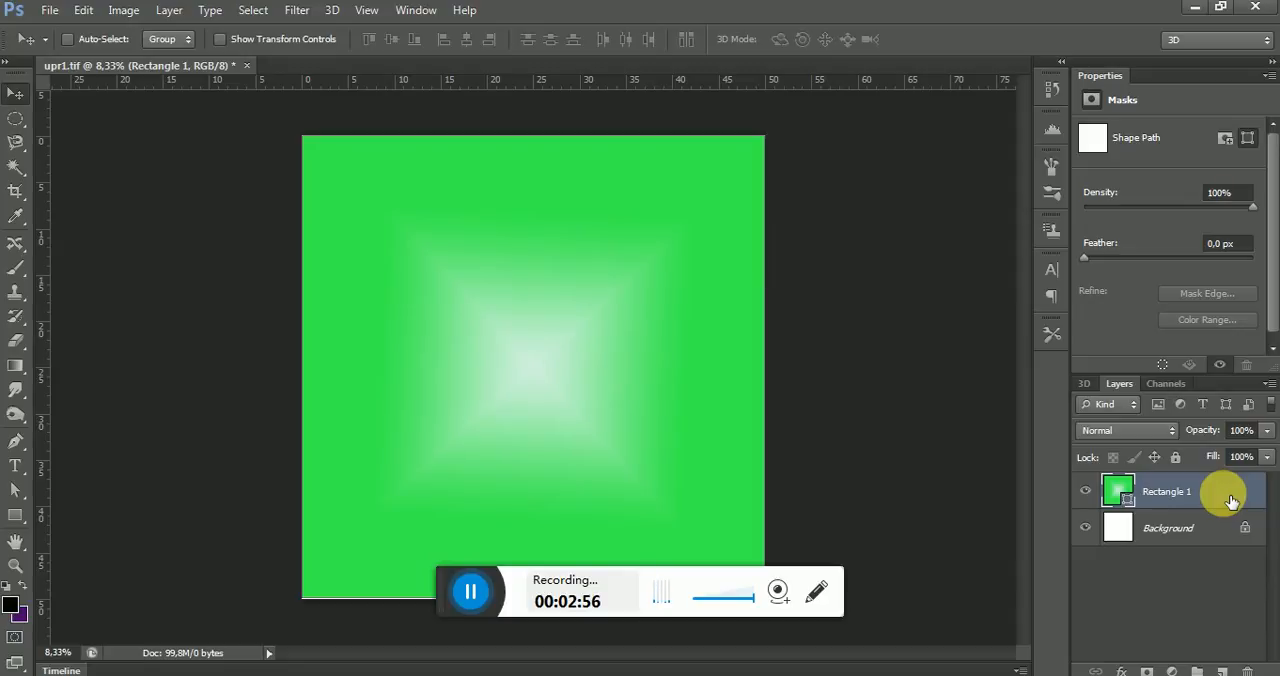
pyautogui.click(1176, 458)
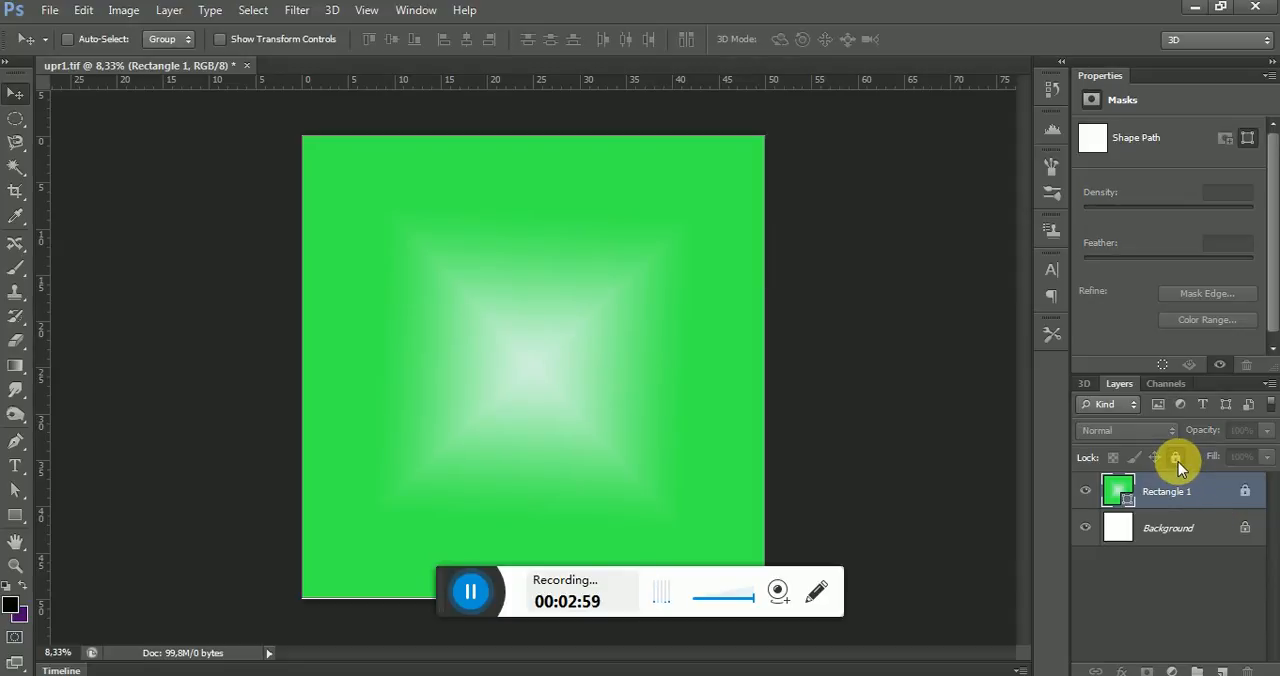
# Draw a rectangle about 1008 by 803 px in the canvas's upper-left corner and give it a solid dark green fill
pyautogui.click(15, 515)
pyautogui.click(90, 520)
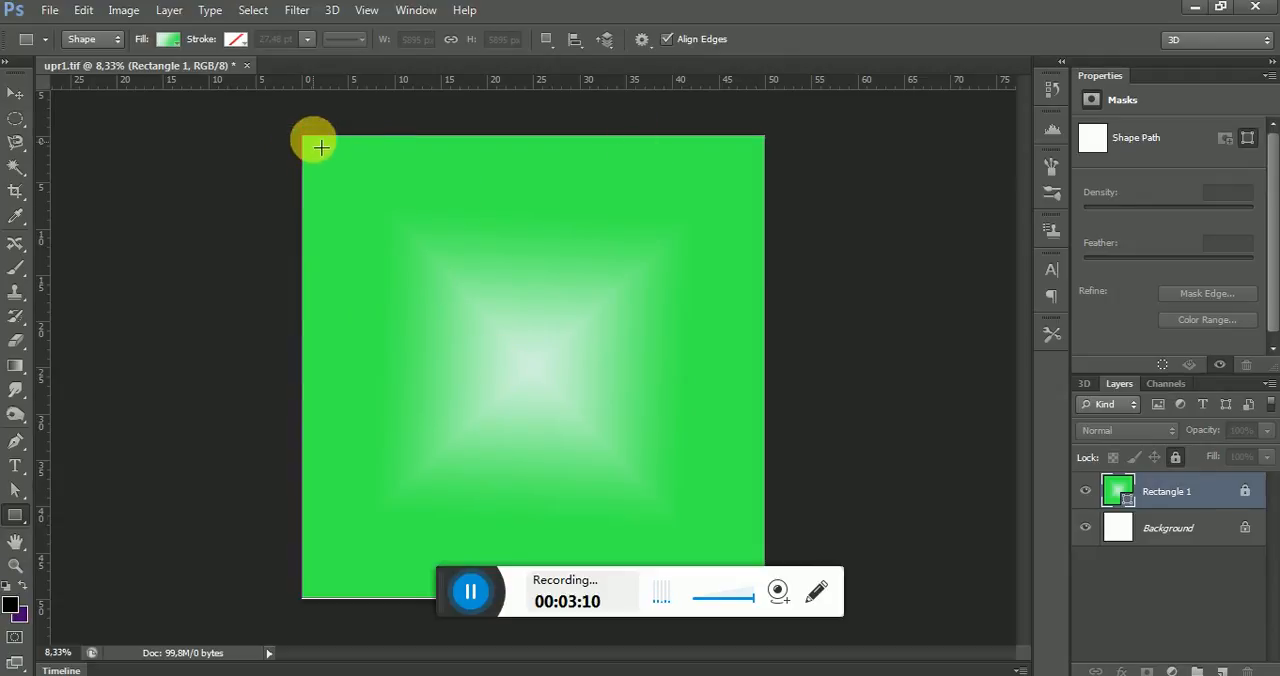
pyautogui.moveTo(311, 145); pyautogui.dragTo(381, 199)
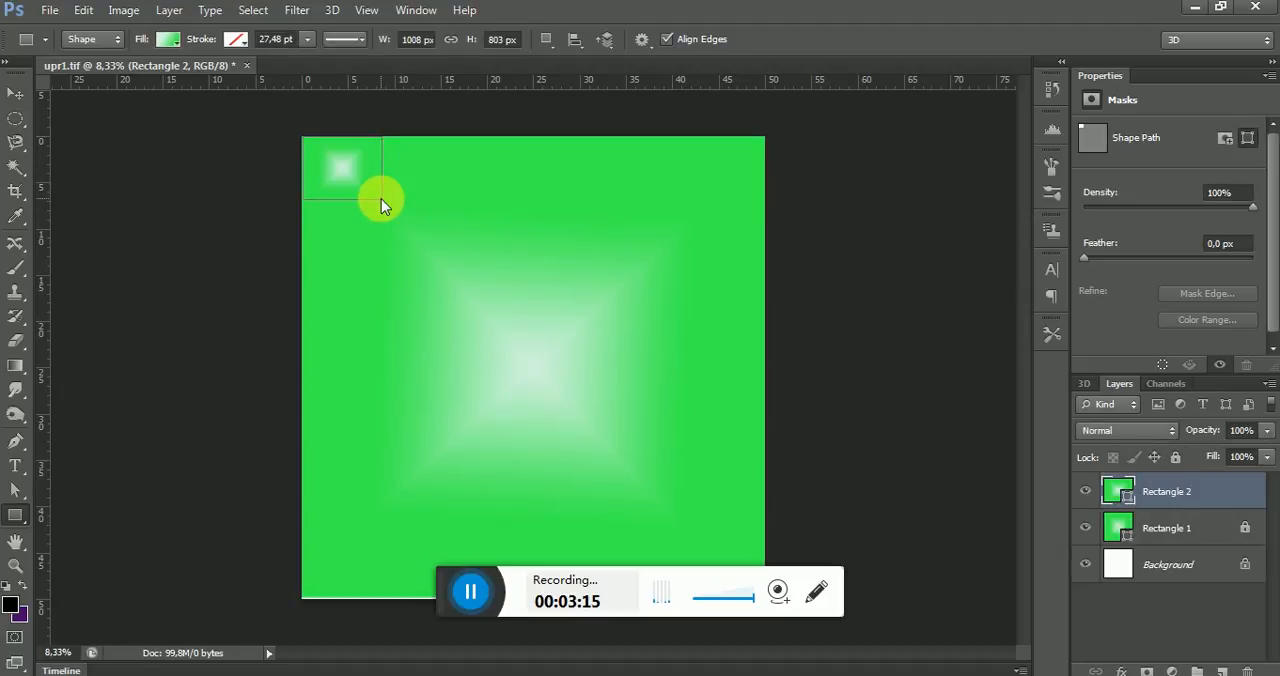
pyautogui.click(167, 39)
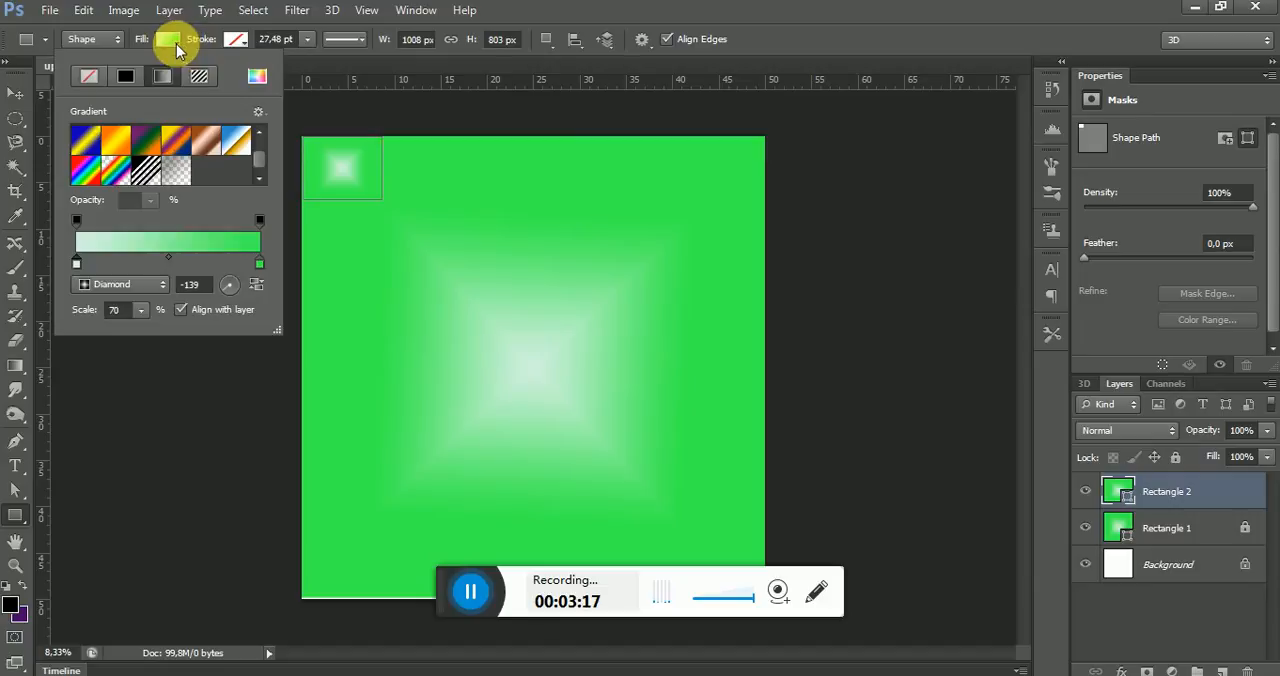
pyautogui.click(125, 77)
pyautogui.click(104, 129)
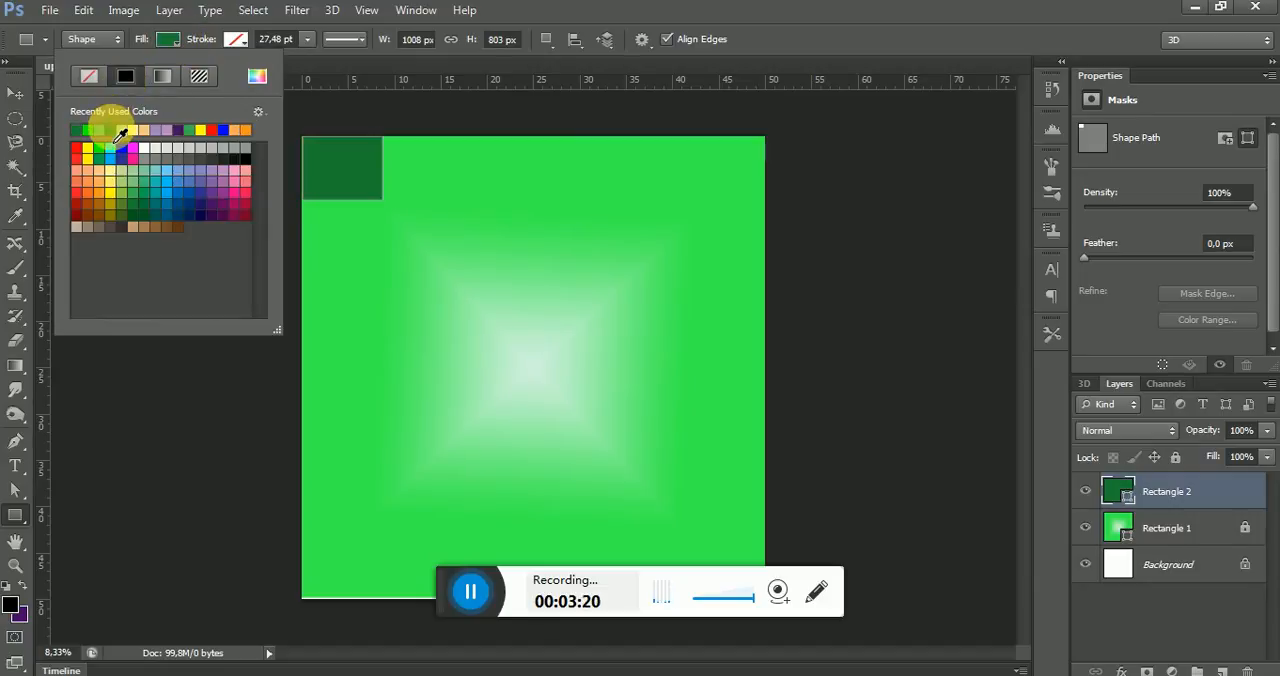
# Skew the dark green rectangle's lower corners together to form a downward-pointing triangle and apply the transformation
pyautogui.rightClick(352, 177)
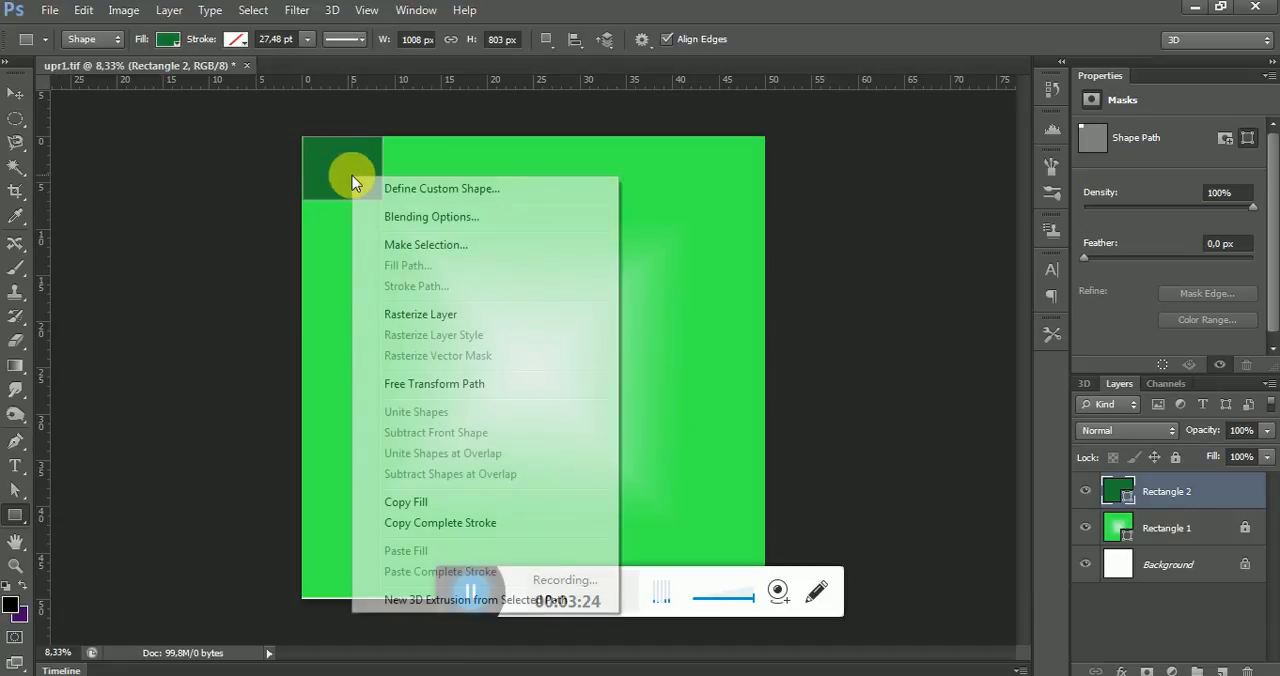
pyautogui.click(446, 387)
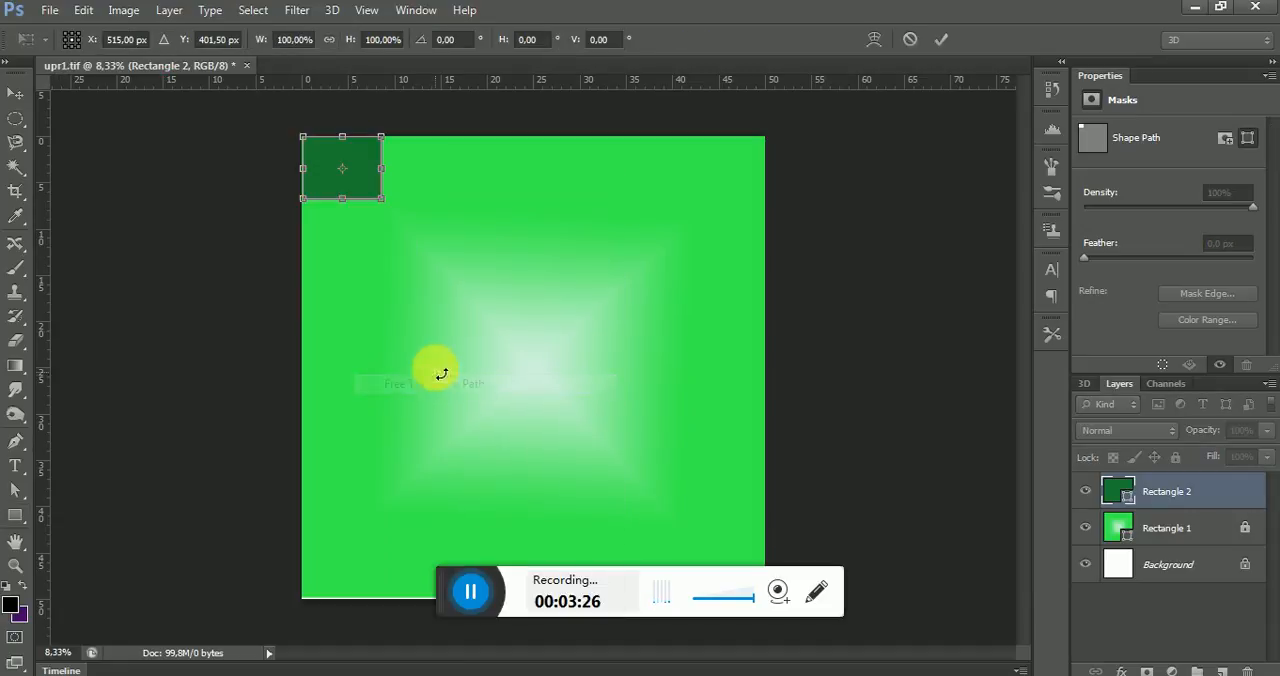
pyautogui.rightClick(370, 181)
pyautogui.click(429, 258)
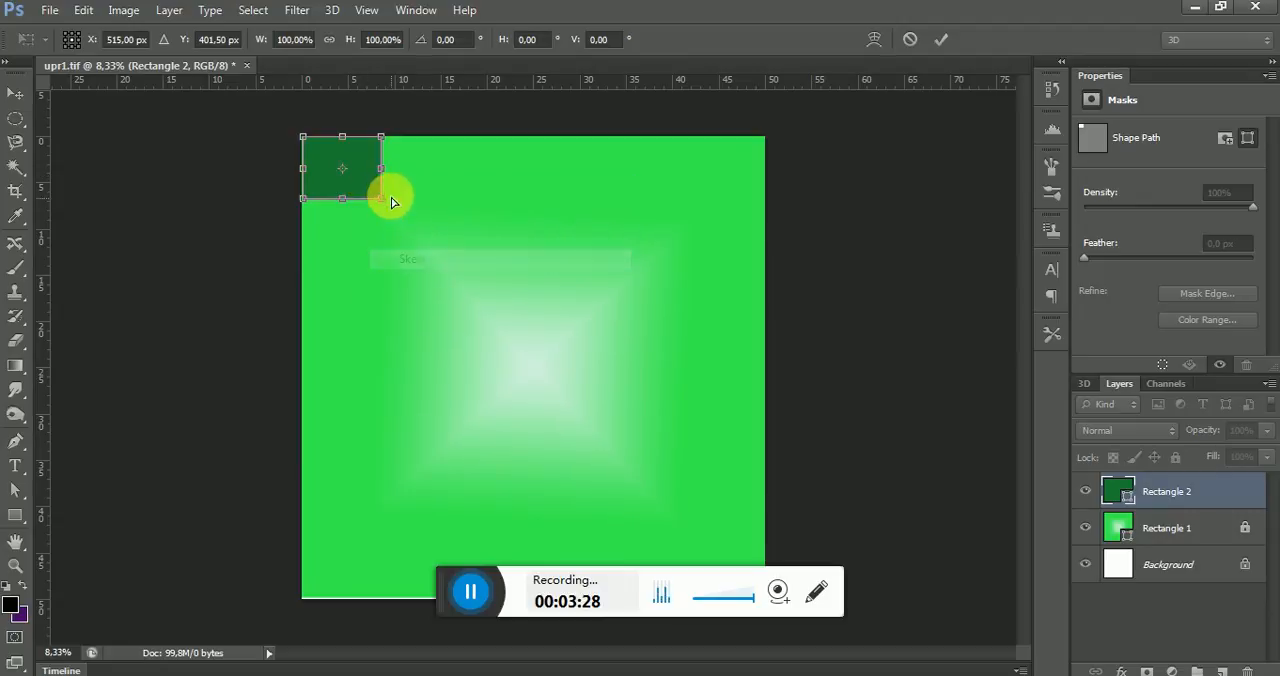
pyautogui.moveTo(381, 196); pyautogui.dragTo(372, 205)
pyautogui.moveTo(353, 206)
pyautogui.mouseDown()
pyautogui.moveTo(309, 200)
pyautogui.moveTo(343, 203)
pyautogui.mouseUp()
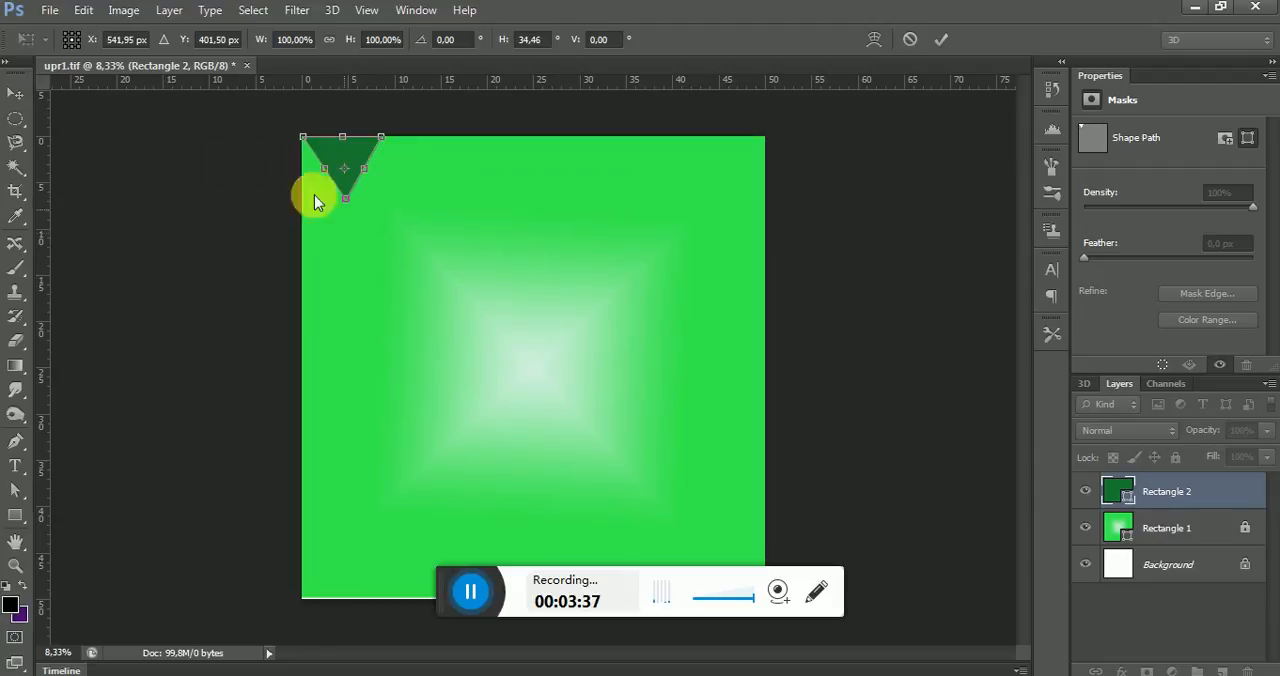
pyautogui.click(15, 93)
pyautogui.click(548, 273)
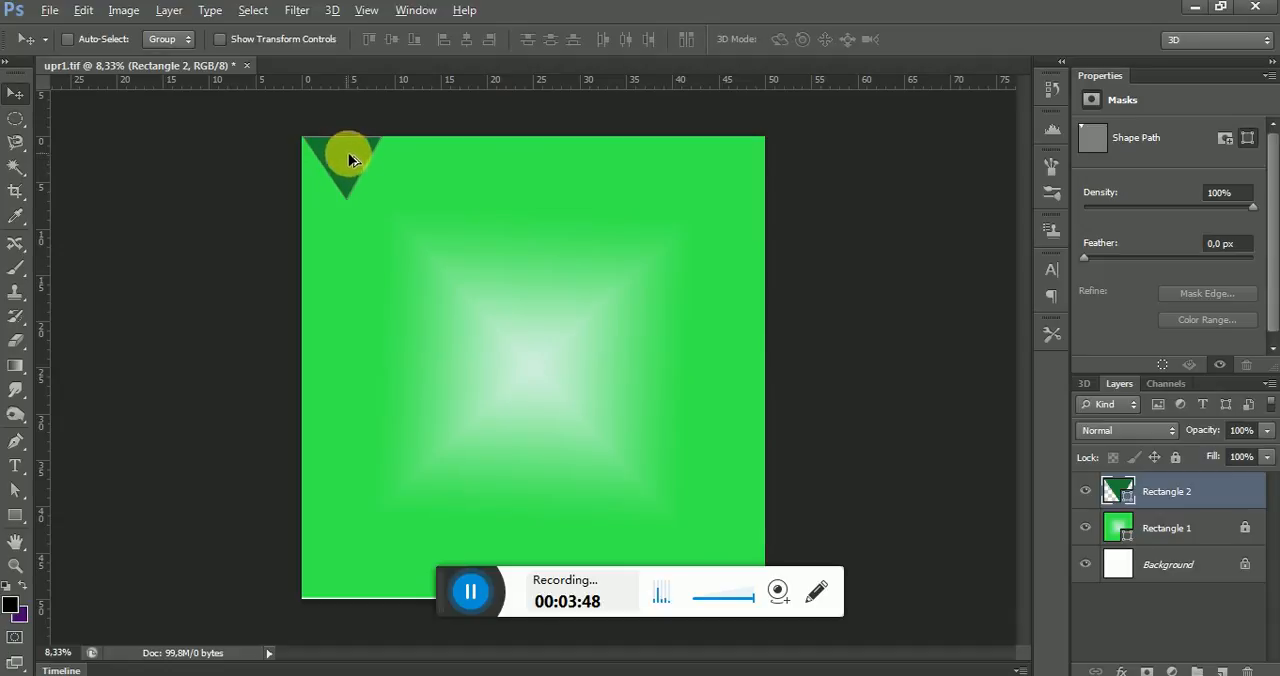
# Duplicate the triangle five times side by side along the canvas's upper edge and group all six triangle layers
pyautogui.moveTo(354, 163); pyautogui.dragTo(743, 171)
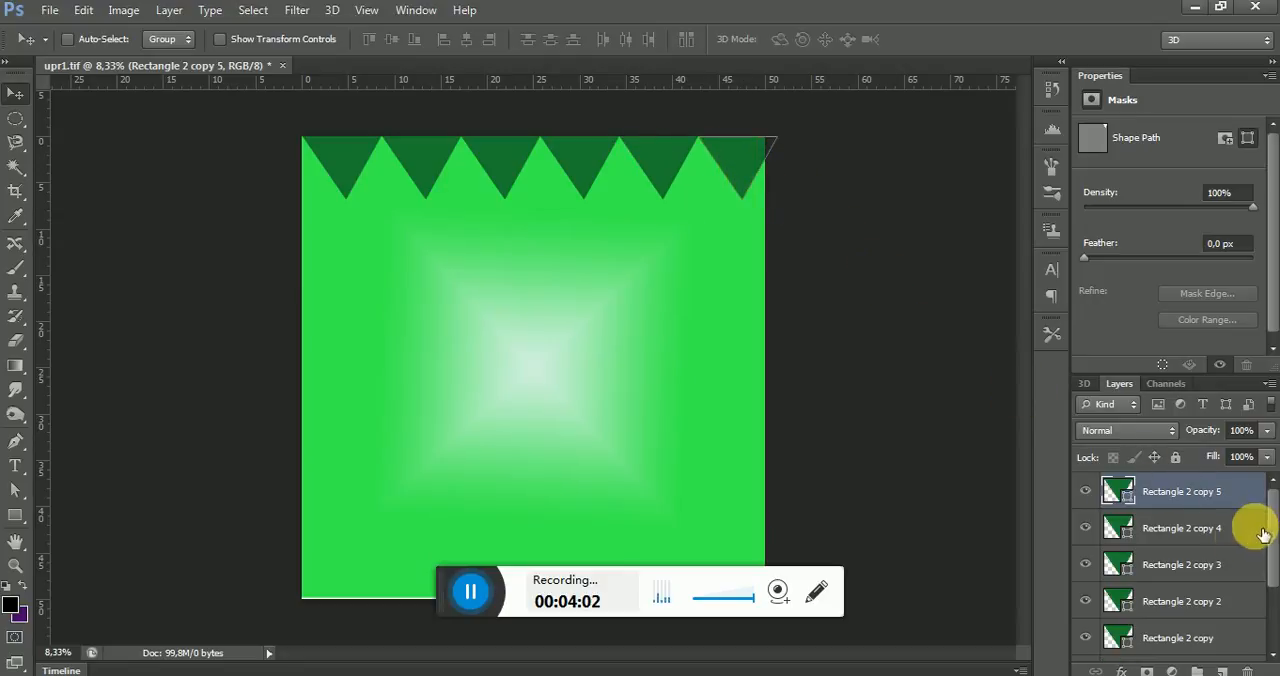
pyautogui.scroll(-2, 1267, 562)
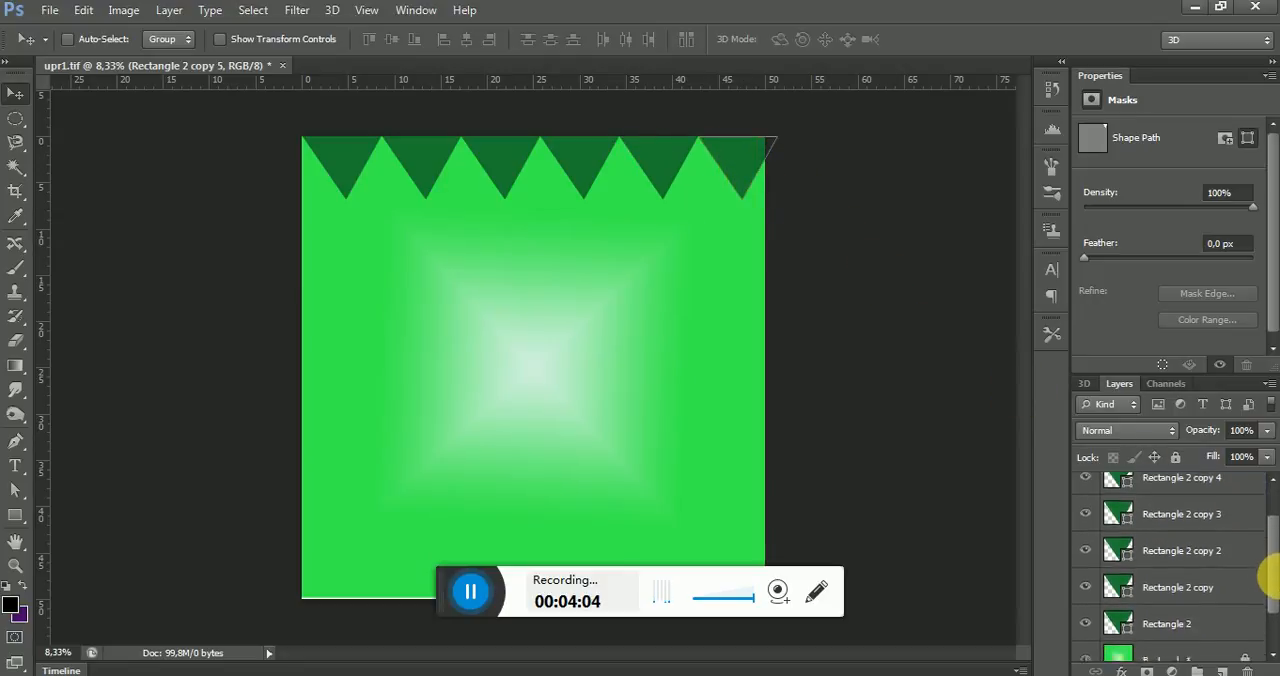
pyautogui.scroll(1, 1268, 572)
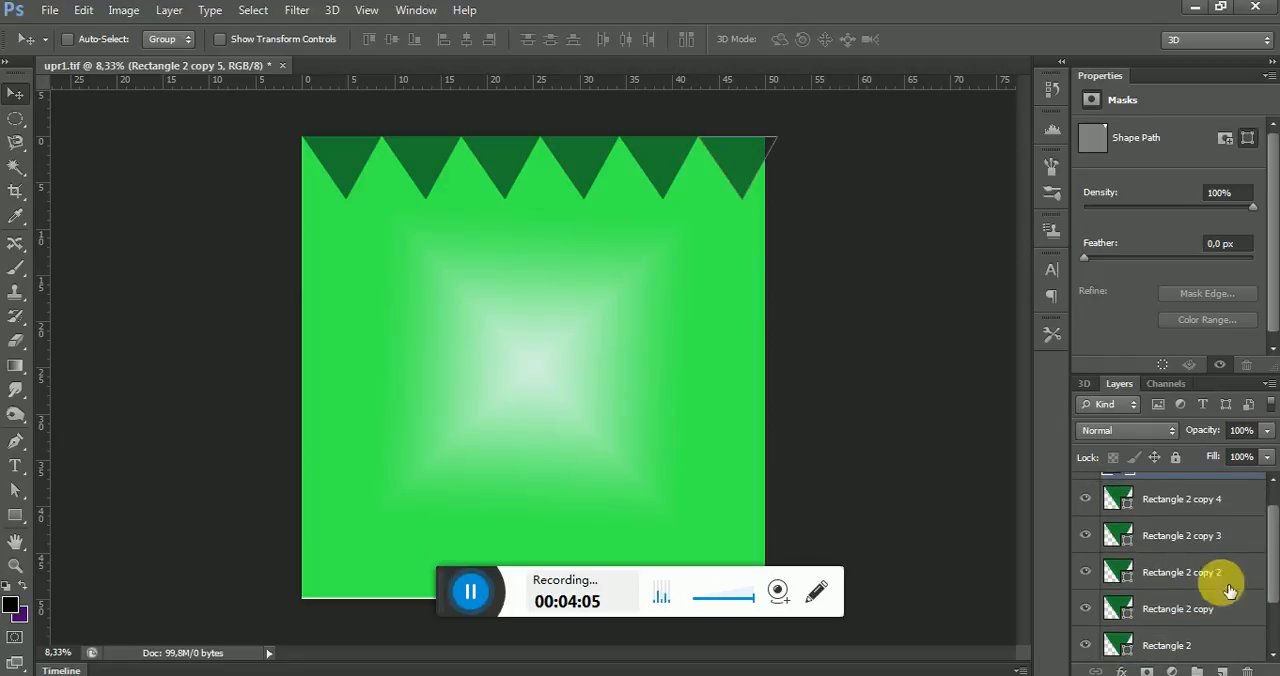
pyautogui.keyDown('shift'); pyautogui.click(1172, 652); pyautogui.keyUp('shift')
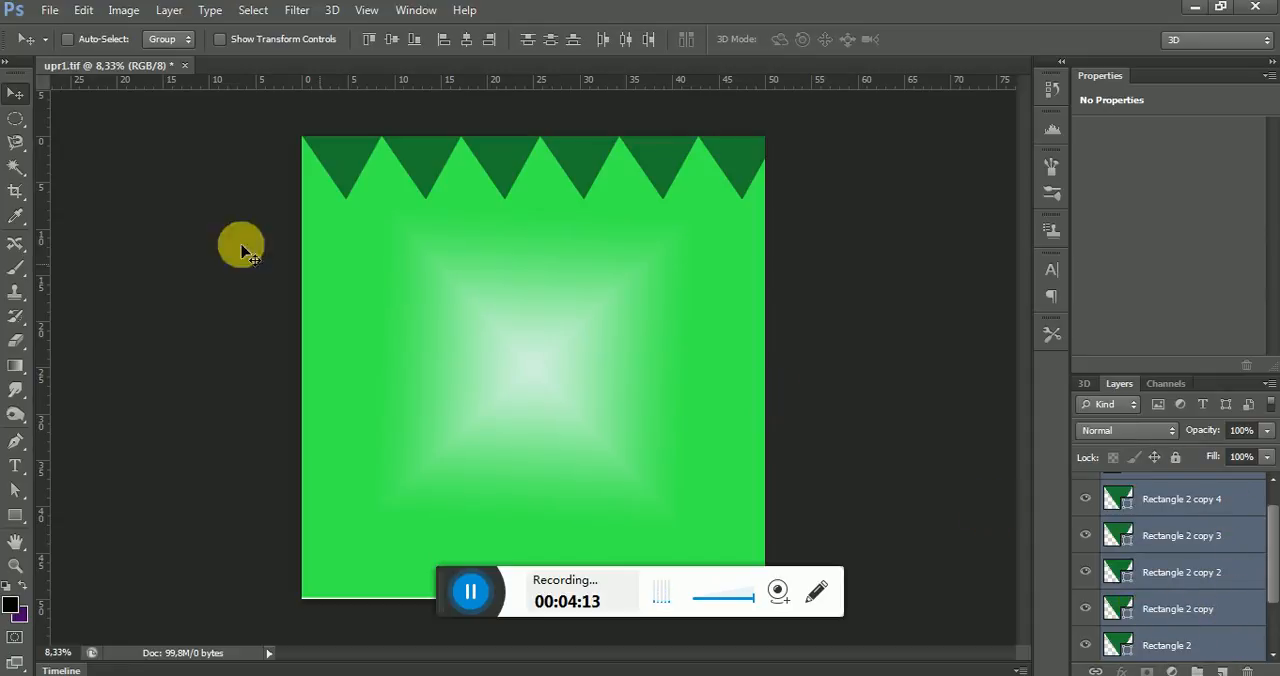
pyautogui.click(165, 17)
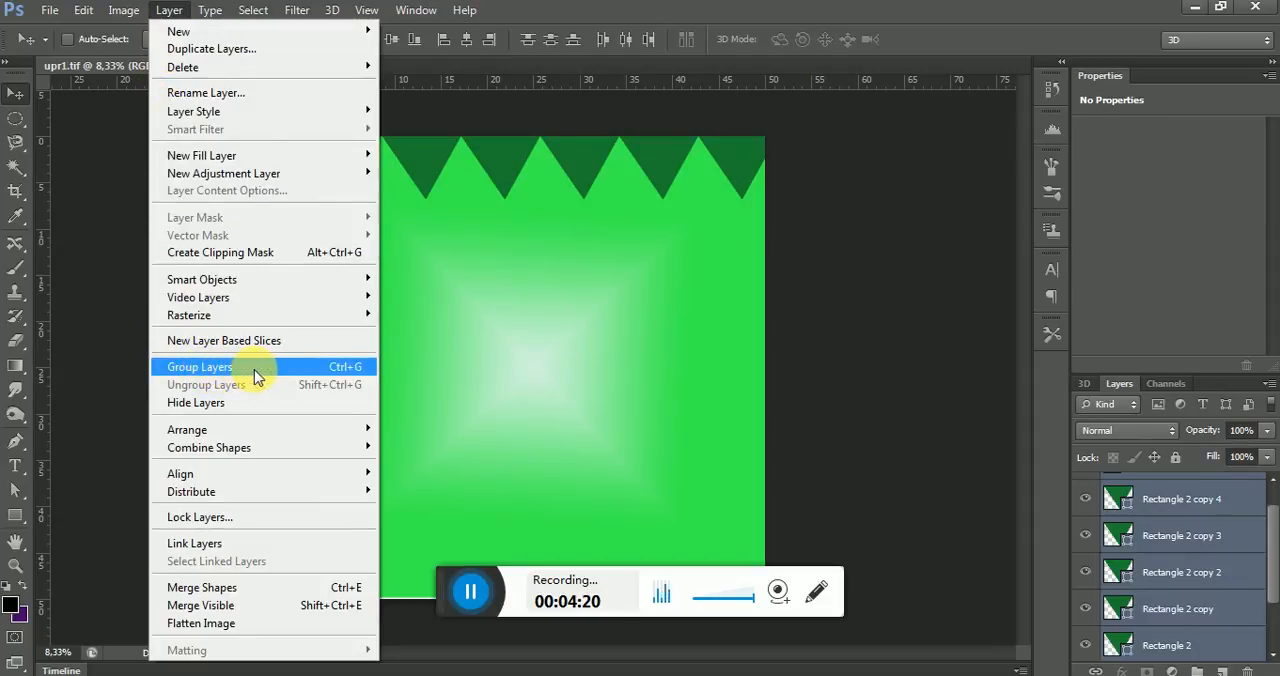
pyautogui.click(345, 369)
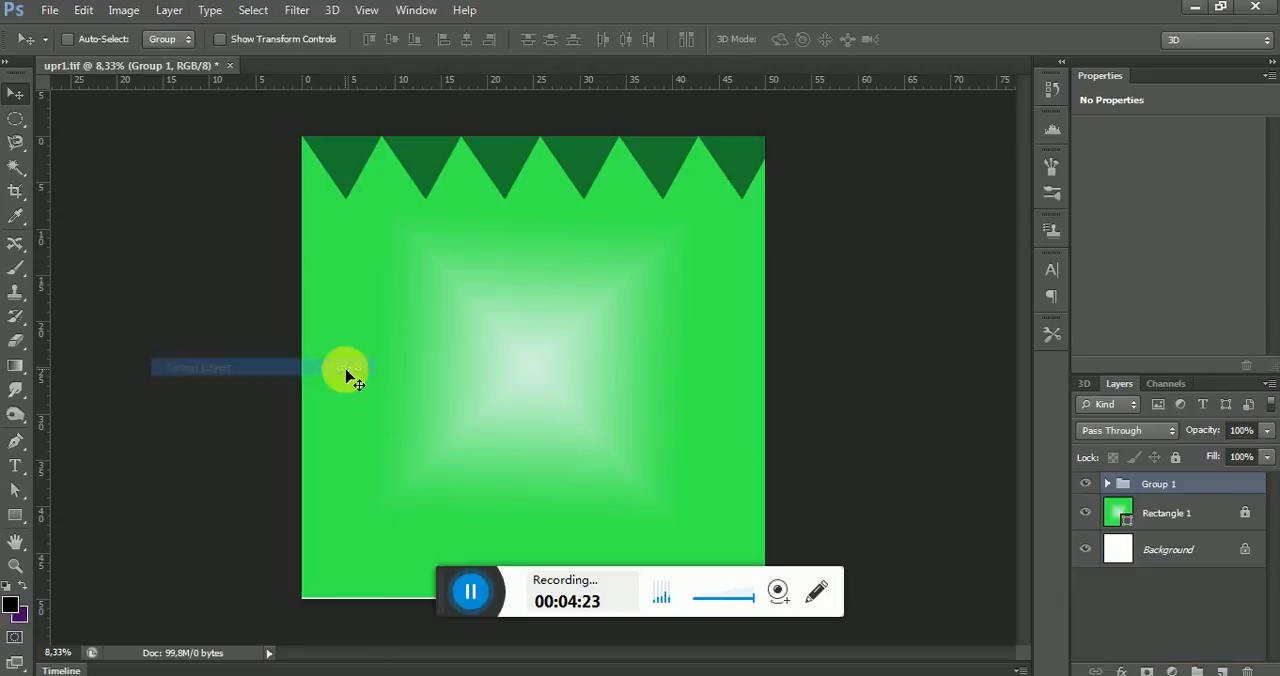
# Duplicate the triangle group and shift the copy left by about half a triangle's width
pyautogui.rightClick(1200, 494)
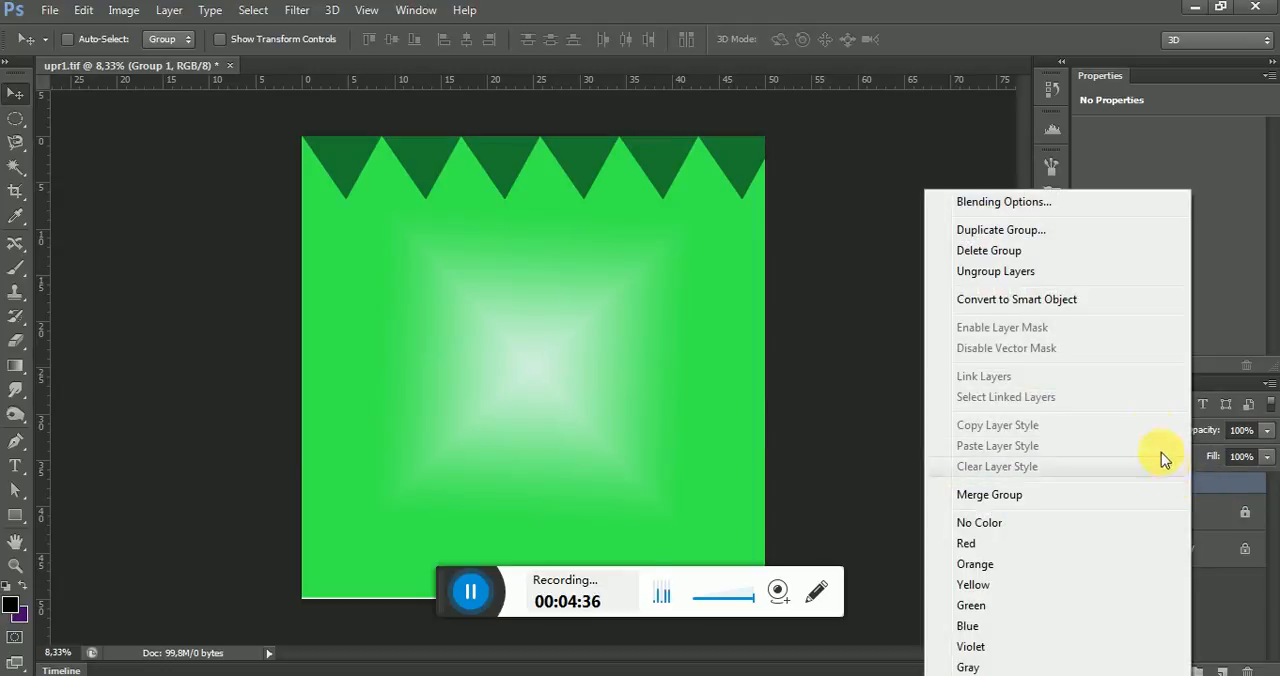
pyautogui.click(1040, 233)
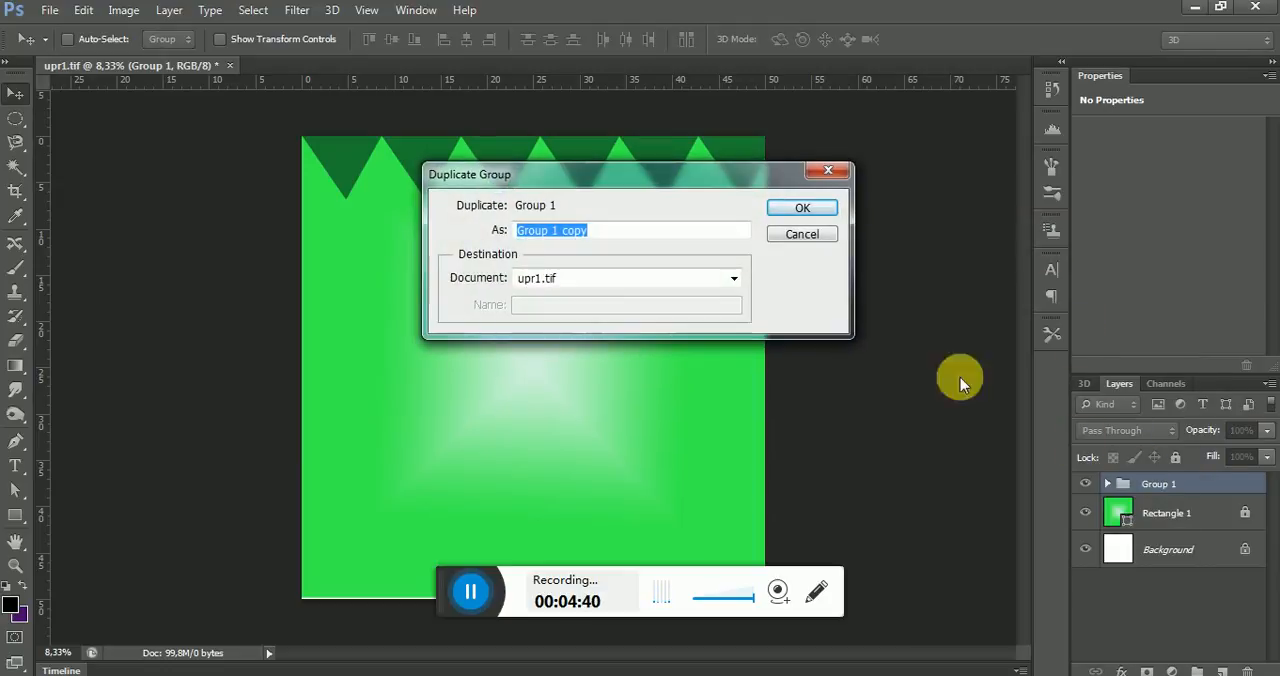
pyautogui.click(825, 214)
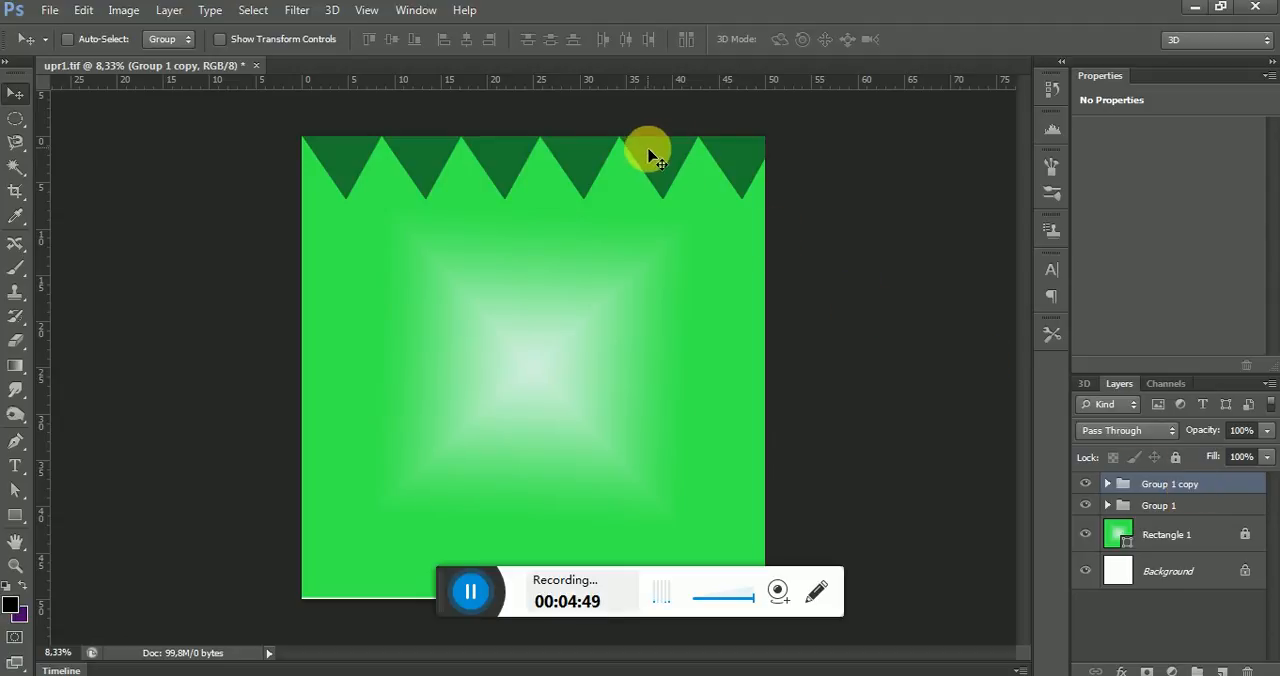
pyautogui.moveTo(649, 151); pyautogui.dragTo(612, 158)
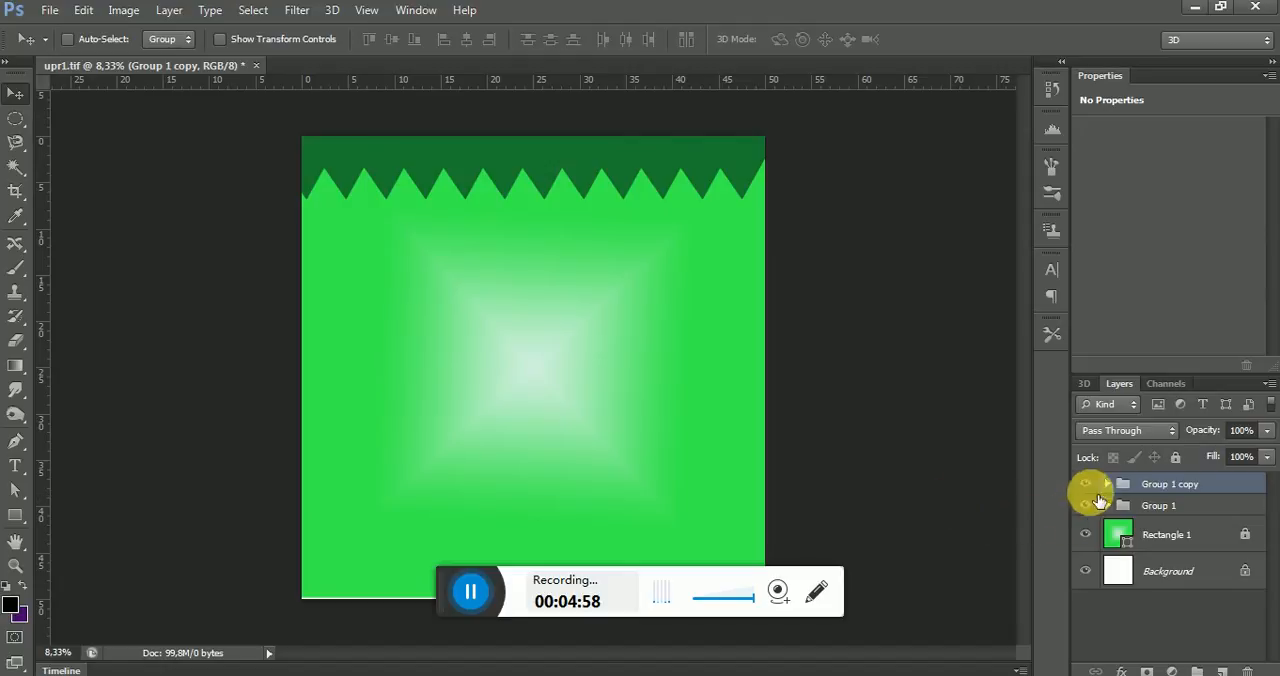
# Set the duplicated triangle group's blend mode to Multiply and its opacity to 42%
pyautogui.click(1171, 431)
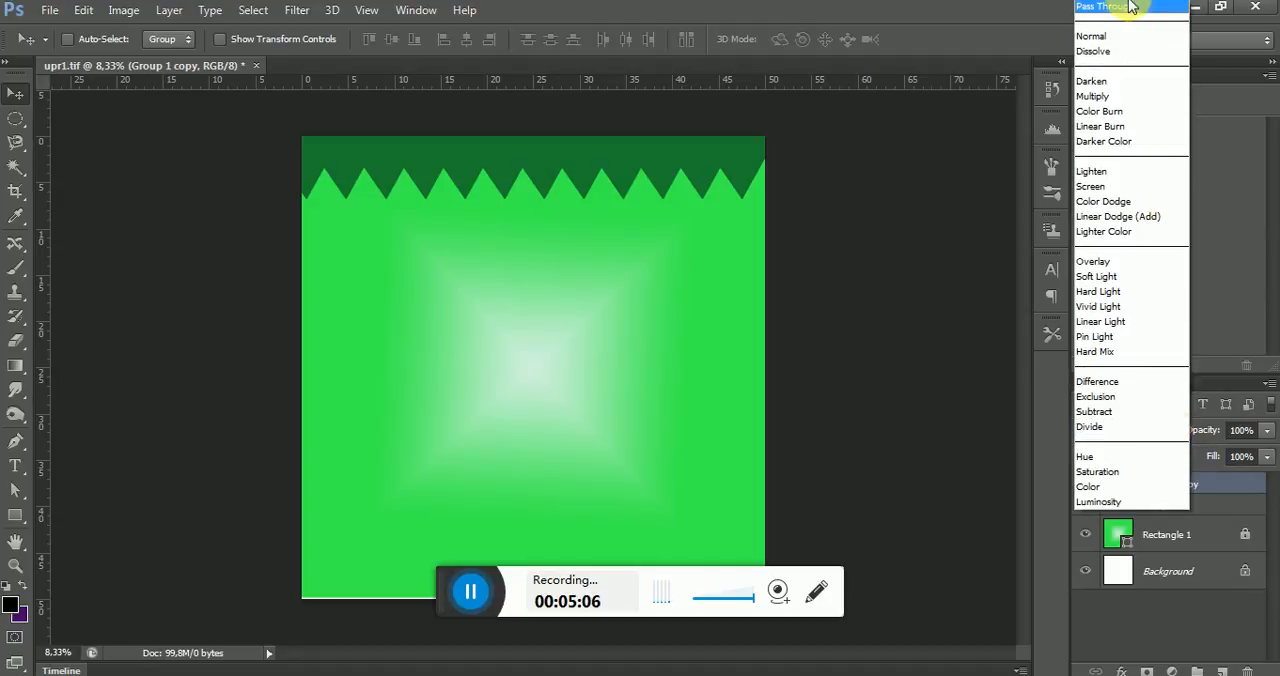
pyautogui.click(1120, 97)
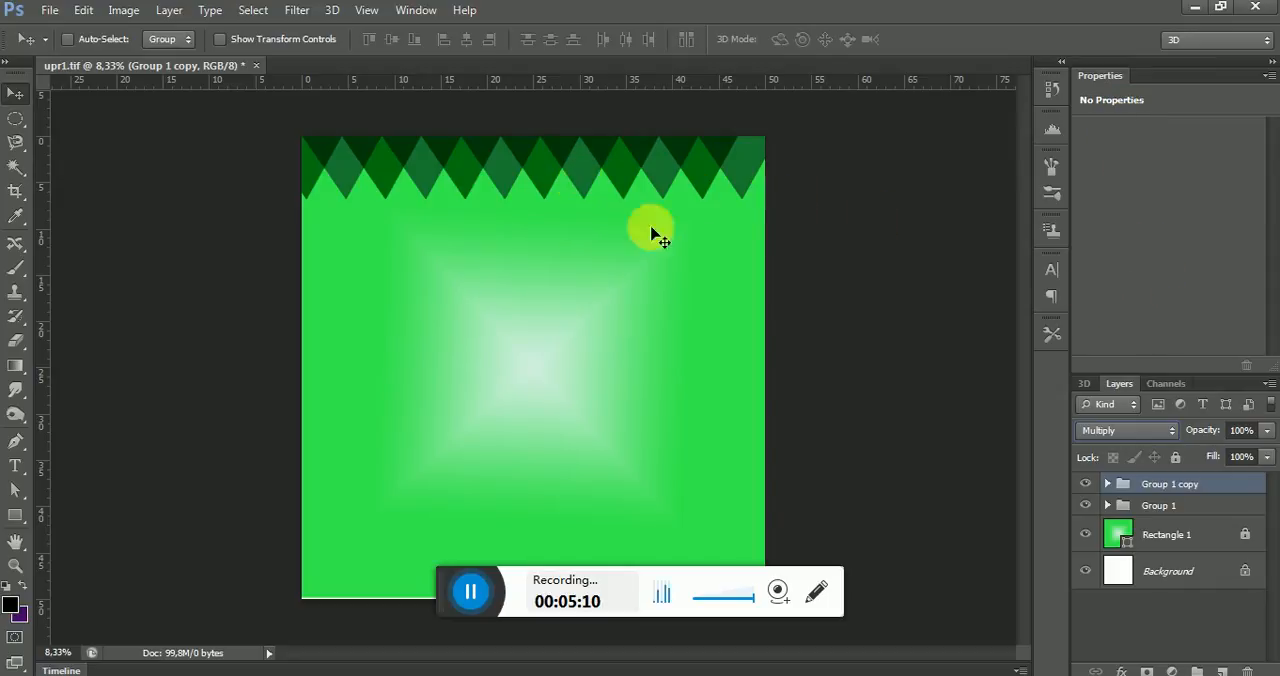
pyautogui.click(1268, 430)
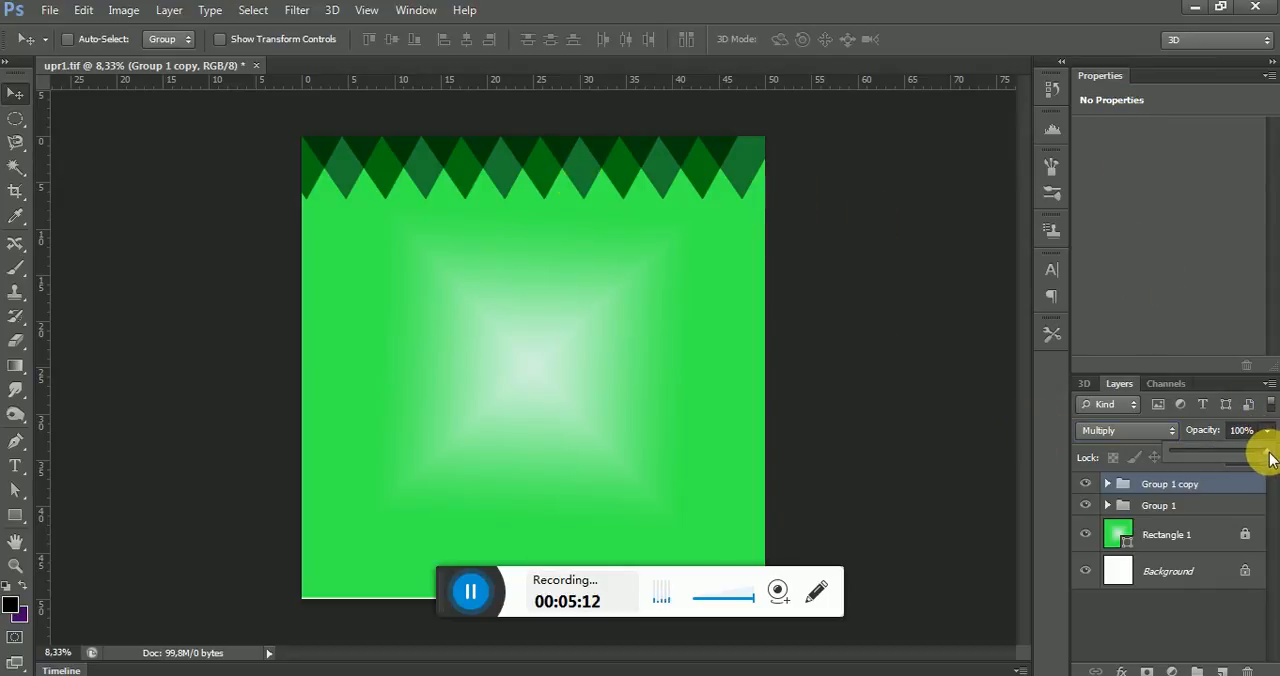
pyautogui.moveTo(1257, 449); pyautogui.dragTo(1203, 451)
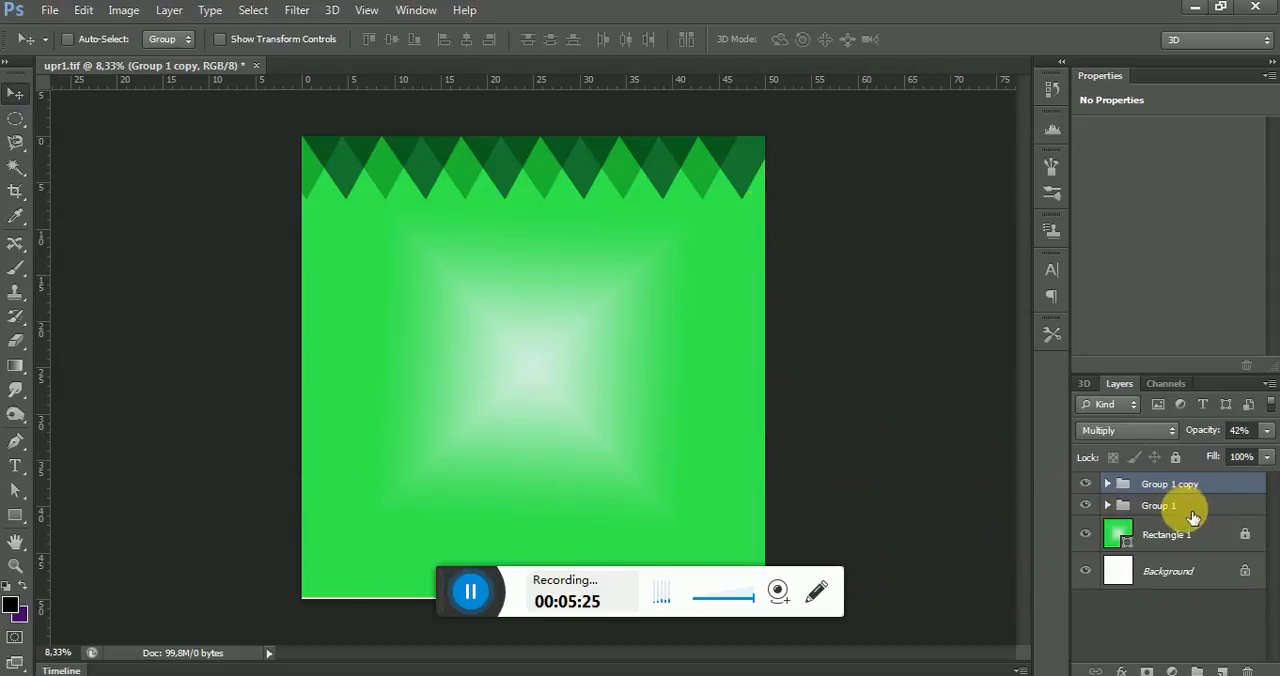
# Combine Group 1 and Group 1 copy into one parent group
pyautogui.keyDown('shift'); pyautogui.click(1188, 510); pyautogui.keyUp('shift')
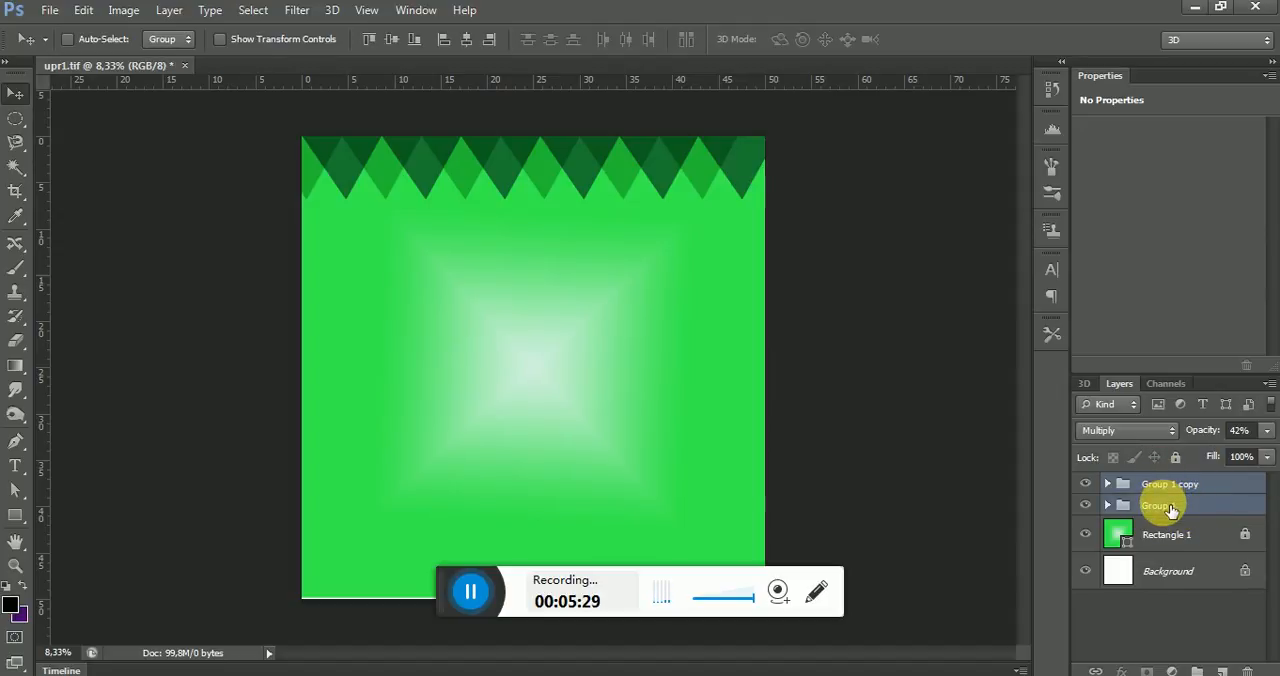
pyautogui.click(166, 10)
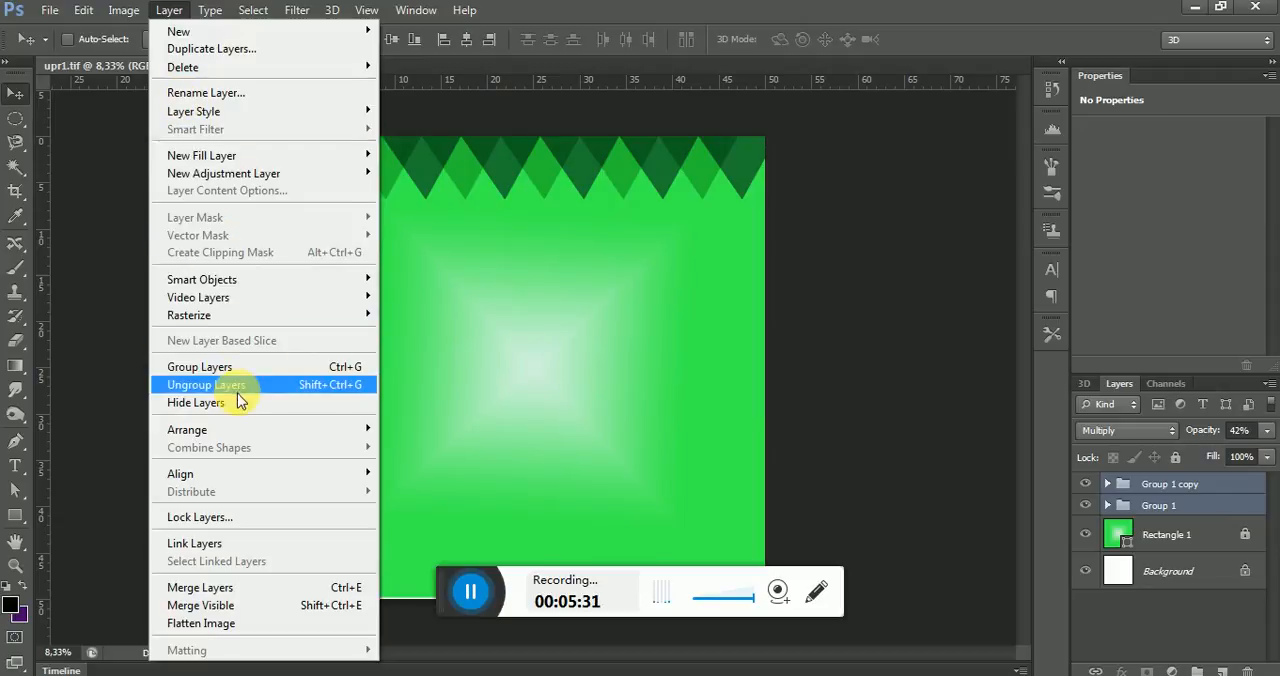
pyautogui.click(222, 367)
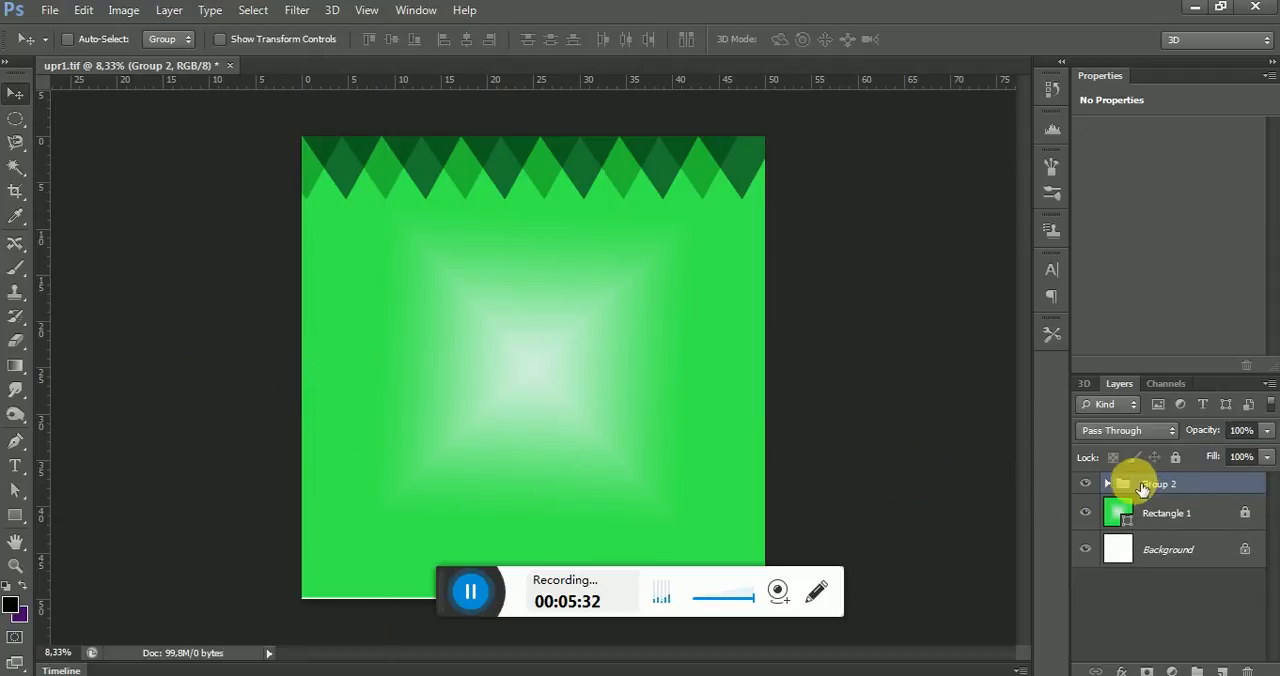
# Inspect the nested layers inside Group 2 and its two subgroups, then collapse the group again
pyautogui.click(1109, 485)
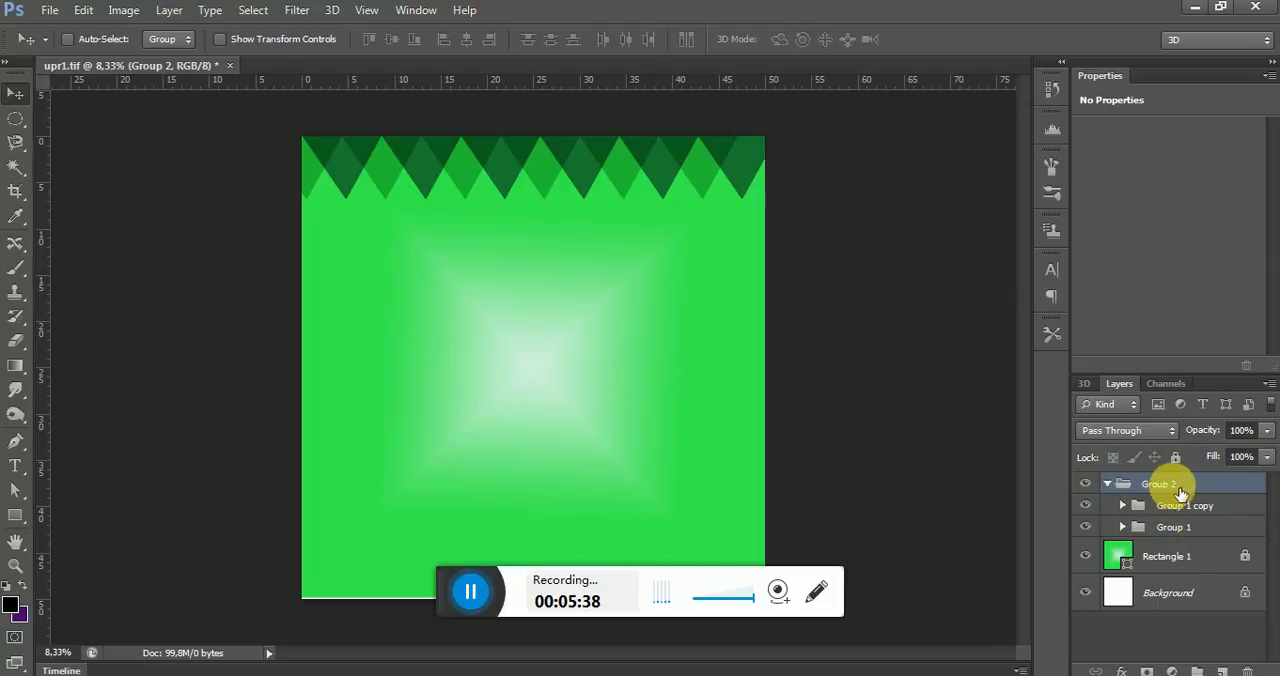
pyautogui.click(1123, 506)
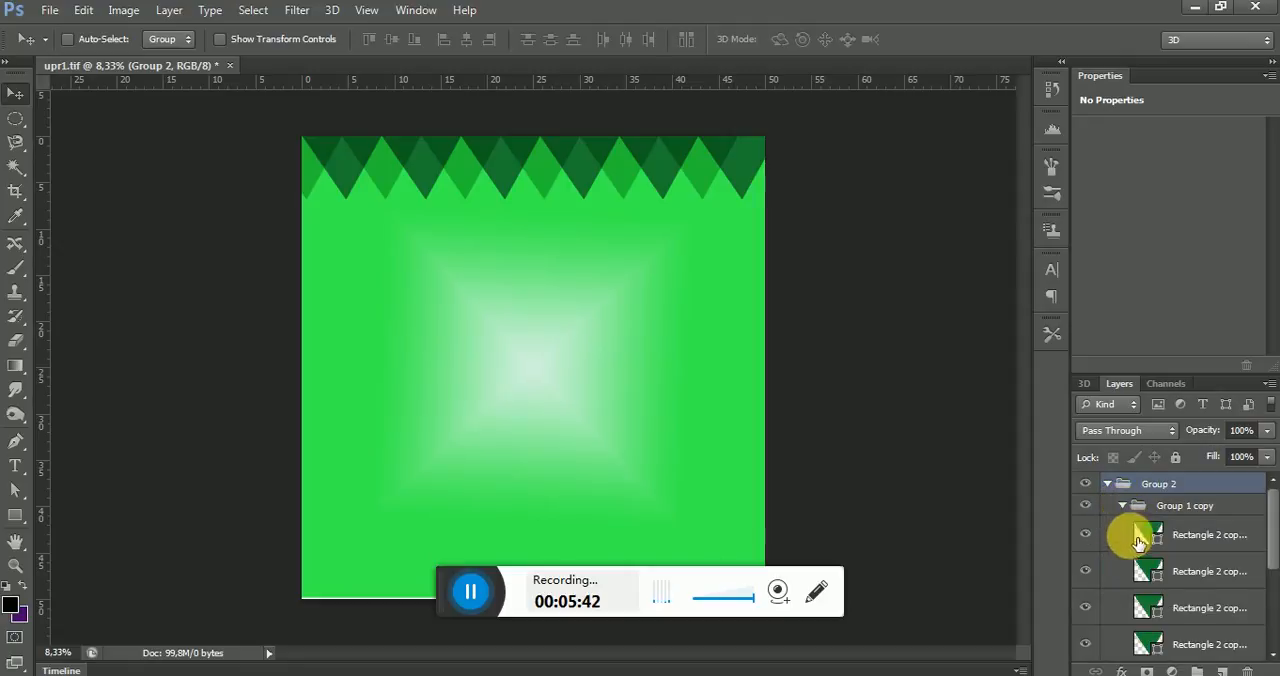
pyautogui.click(1123, 506)
pyautogui.click(1122, 527)
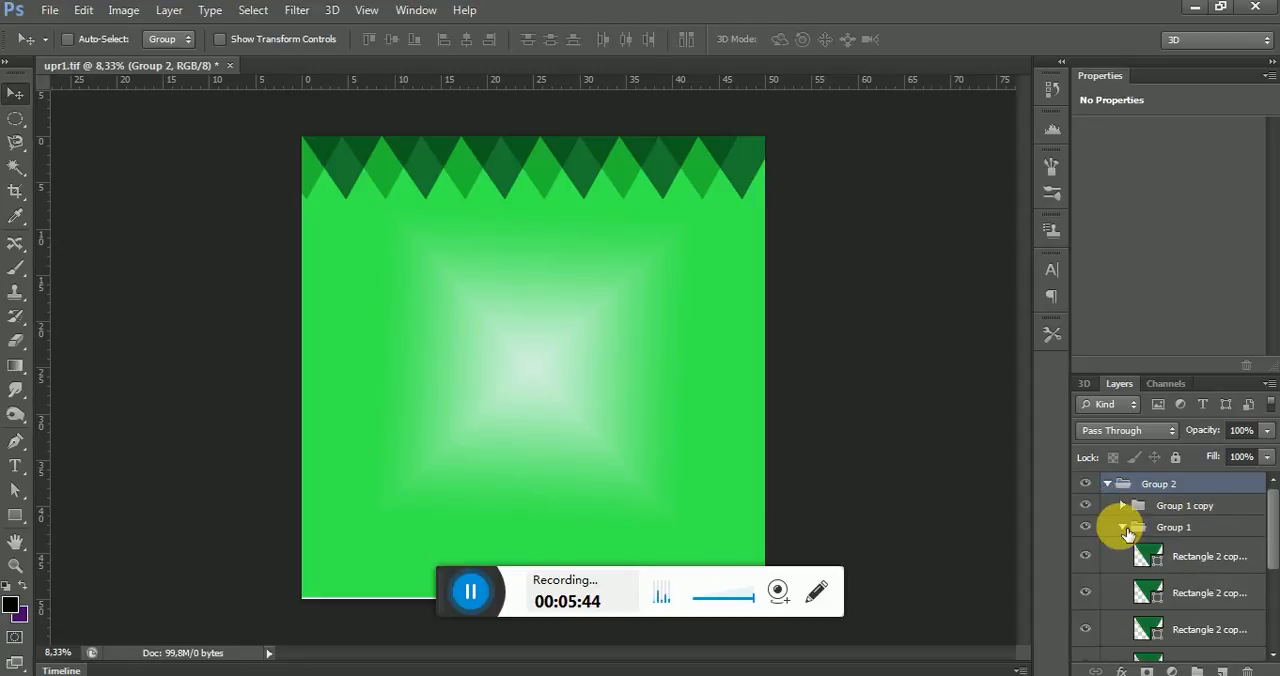
pyautogui.click(1122, 527)
pyautogui.click(1108, 484)
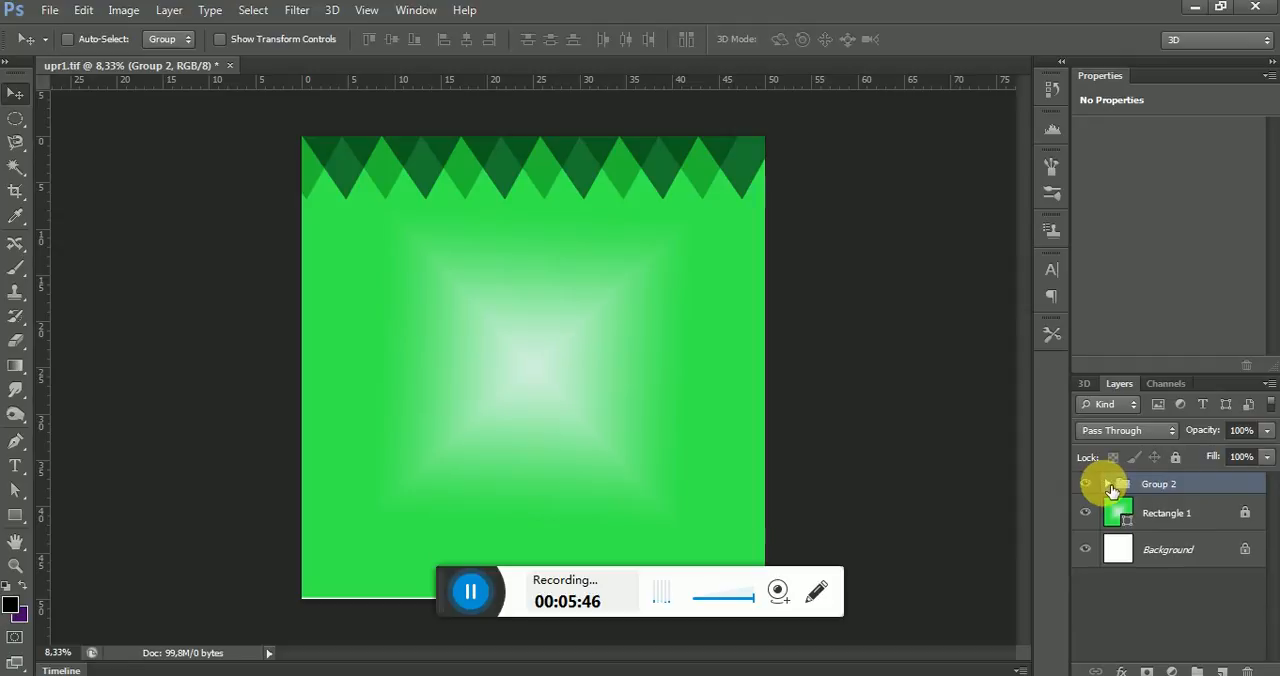
# Duplicate Group 2 and move the copy straight down to about Y 4846 px, near the canvas's lower edge
pyautogui.rightClick(1177, 489)
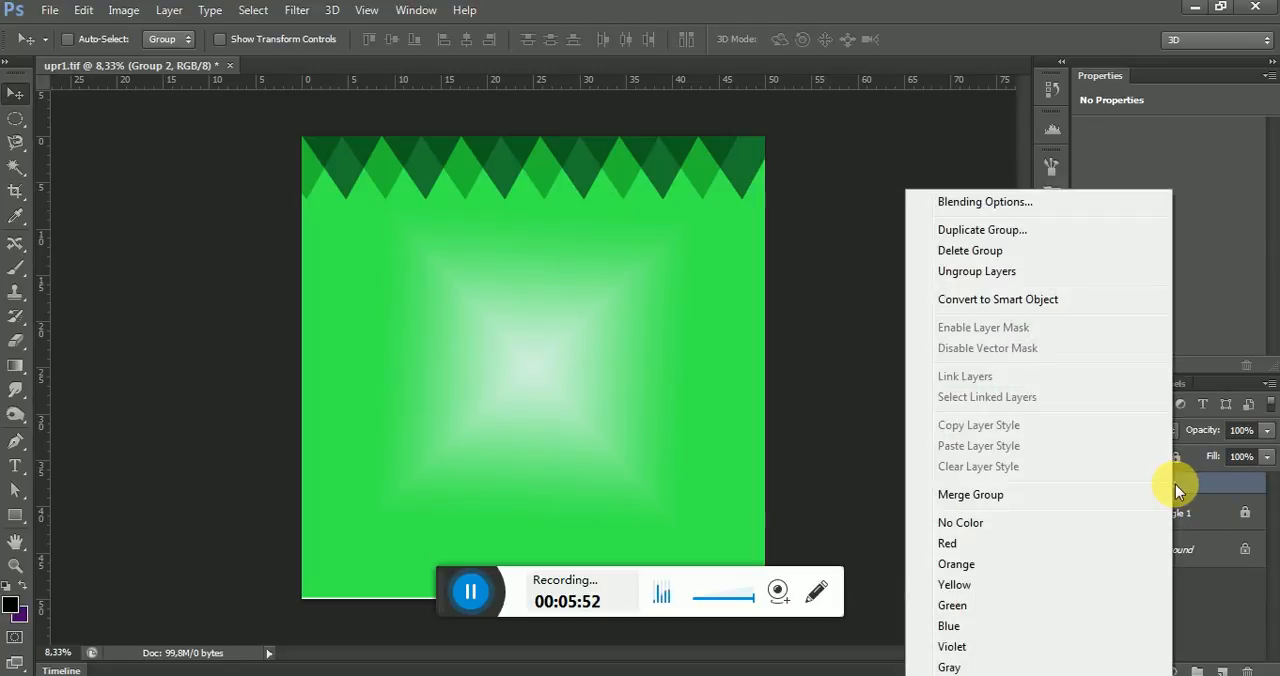
pyautogui.click(1018, 230)
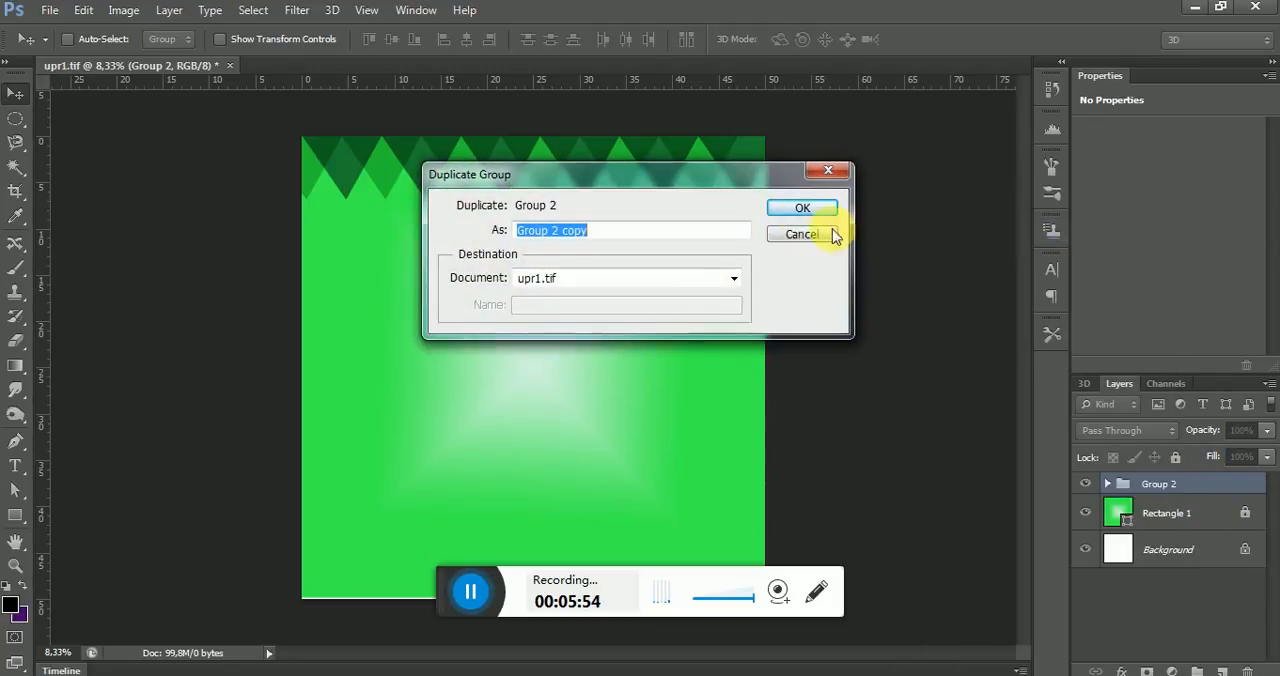
pyautogui.click(800, 208)
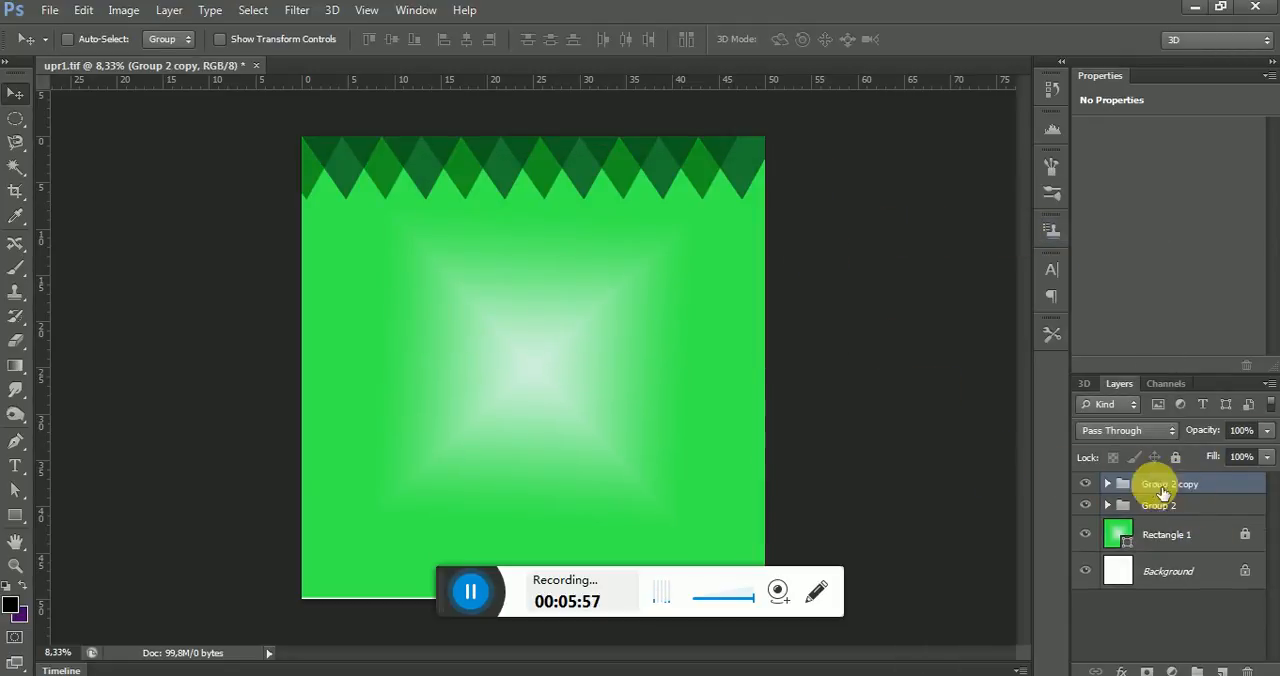
pyautogui.moveTo(691, 140); pyautogui.dragTo(689, 506)
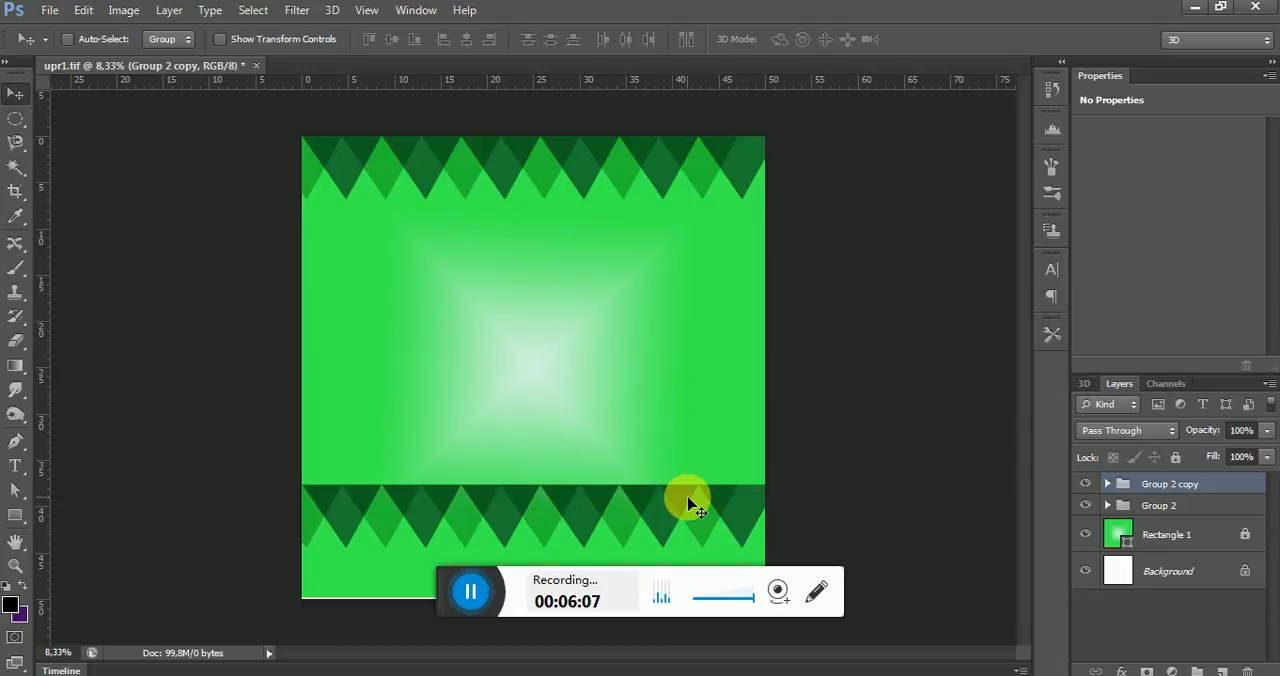
# Rotate Group 2 copy by 180° and place it along the canvas's lower edge at X 2948, Y 5517.5 px
pyautogui.hotkey('ctrl', 't')
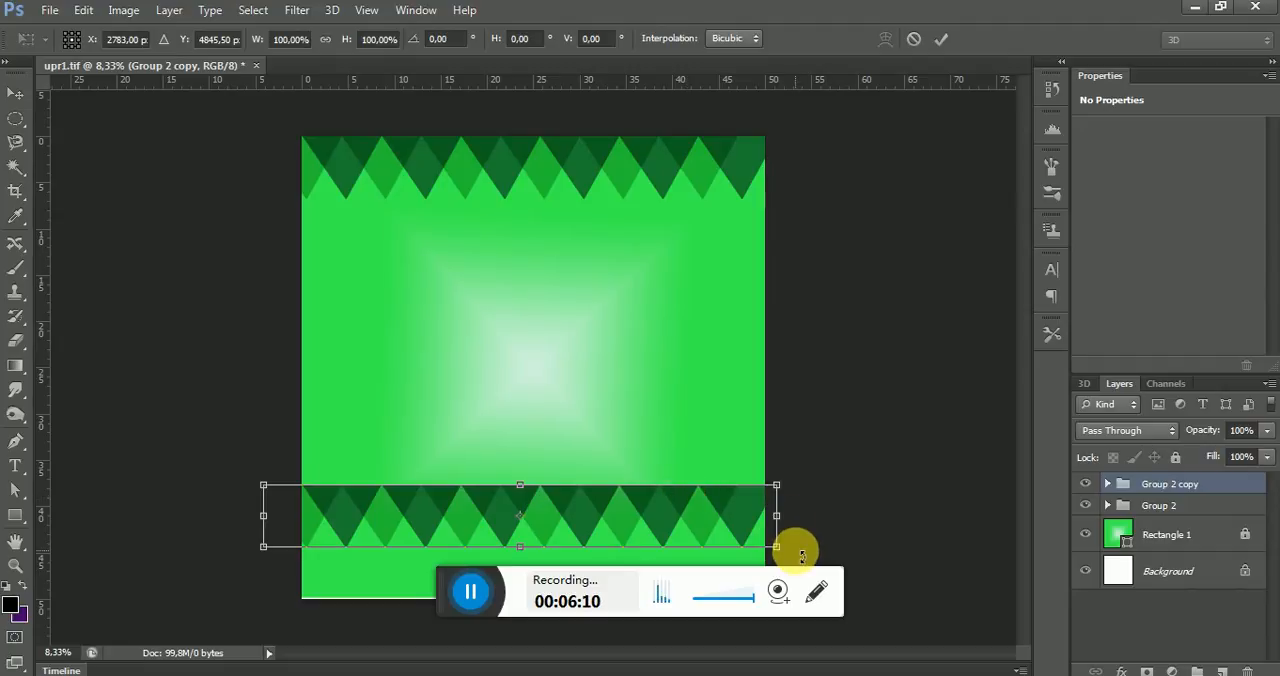
pyautogui.moveTo(802, 556); pyautogui.dragTo(406, 507)
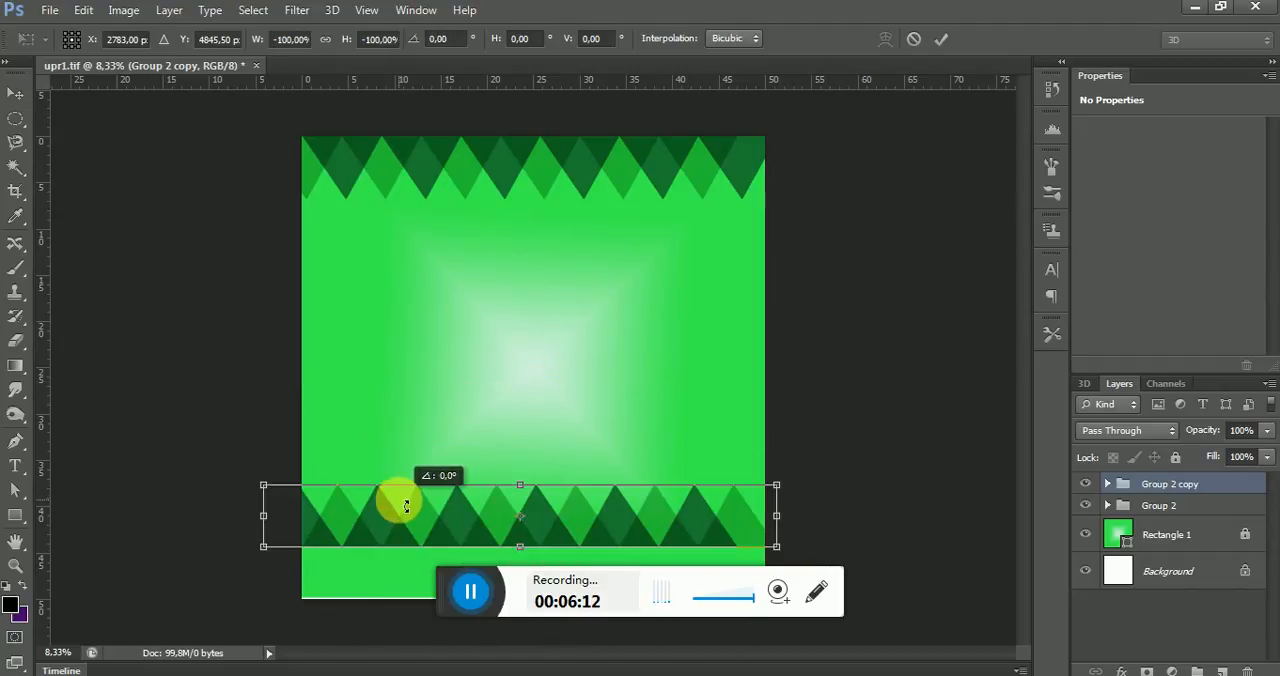
pyautogui.moveTo(586, 525); pyautogui.dragTo(603, 582)
pyautogui.press('Down')
pyautogui.press('Down')
pyautogui.press('Down')
pyautogui.press('Down')
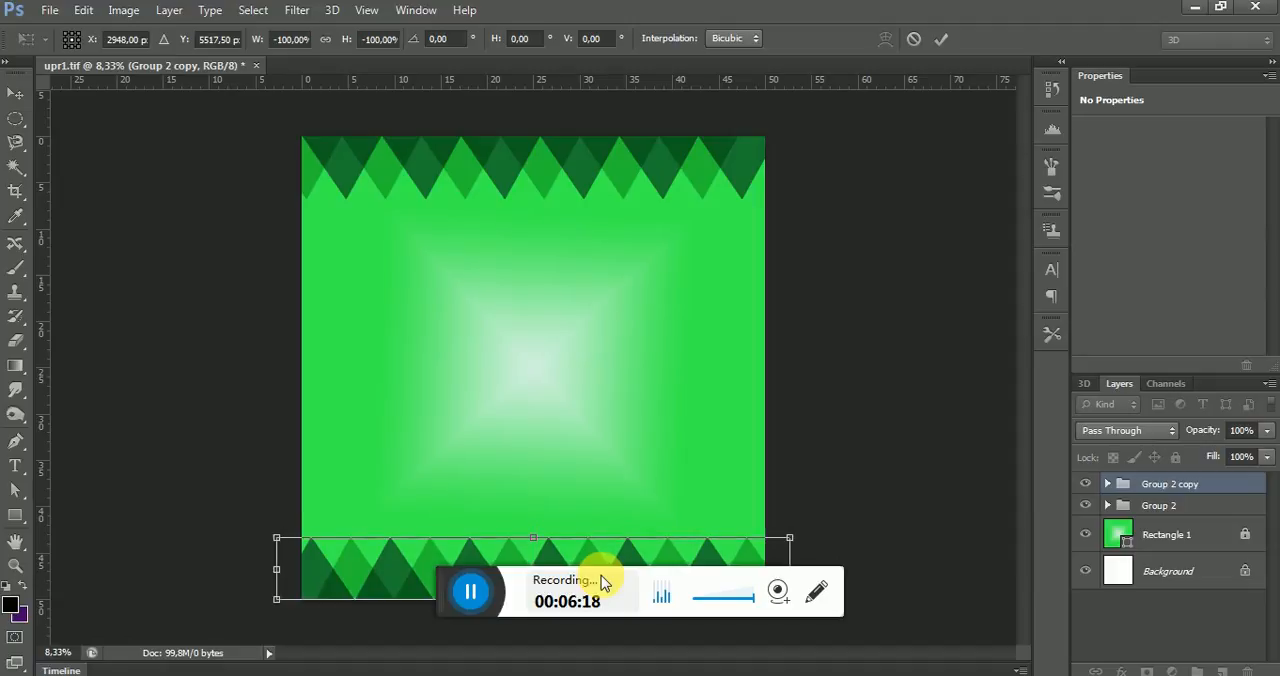
pyautogui.press('Up')
pyautogui.click(15, 93)
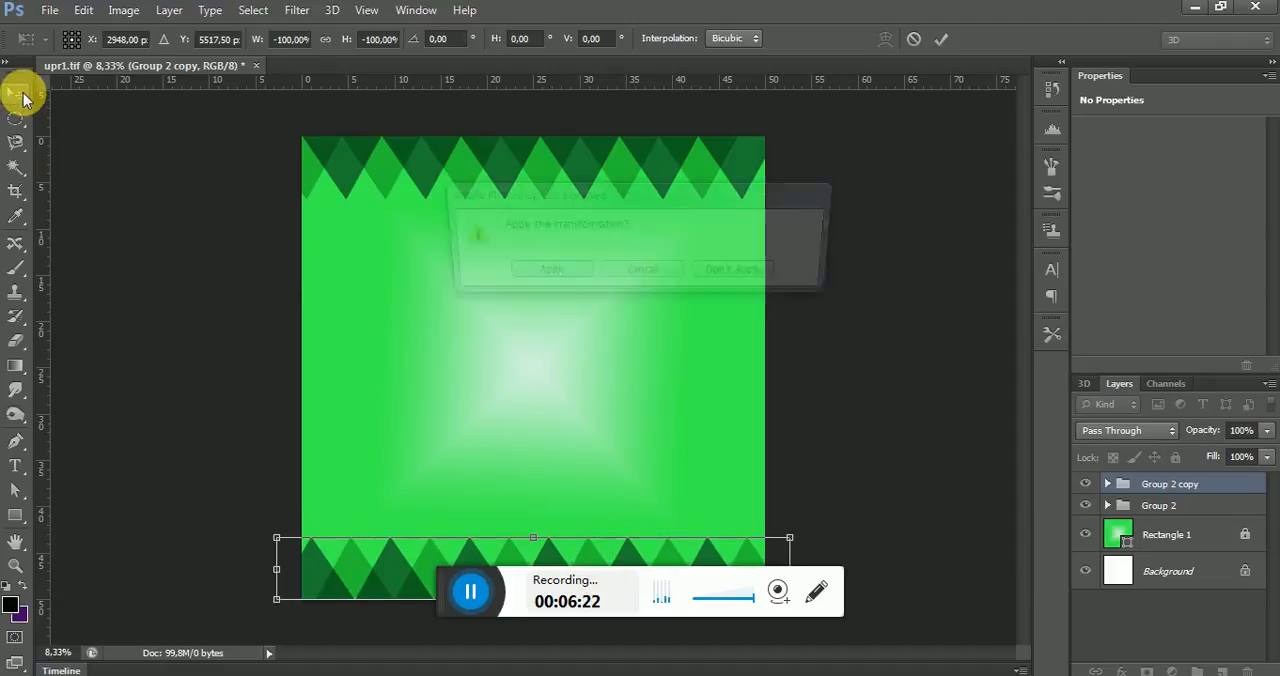
pyautogui.click(555, 273)
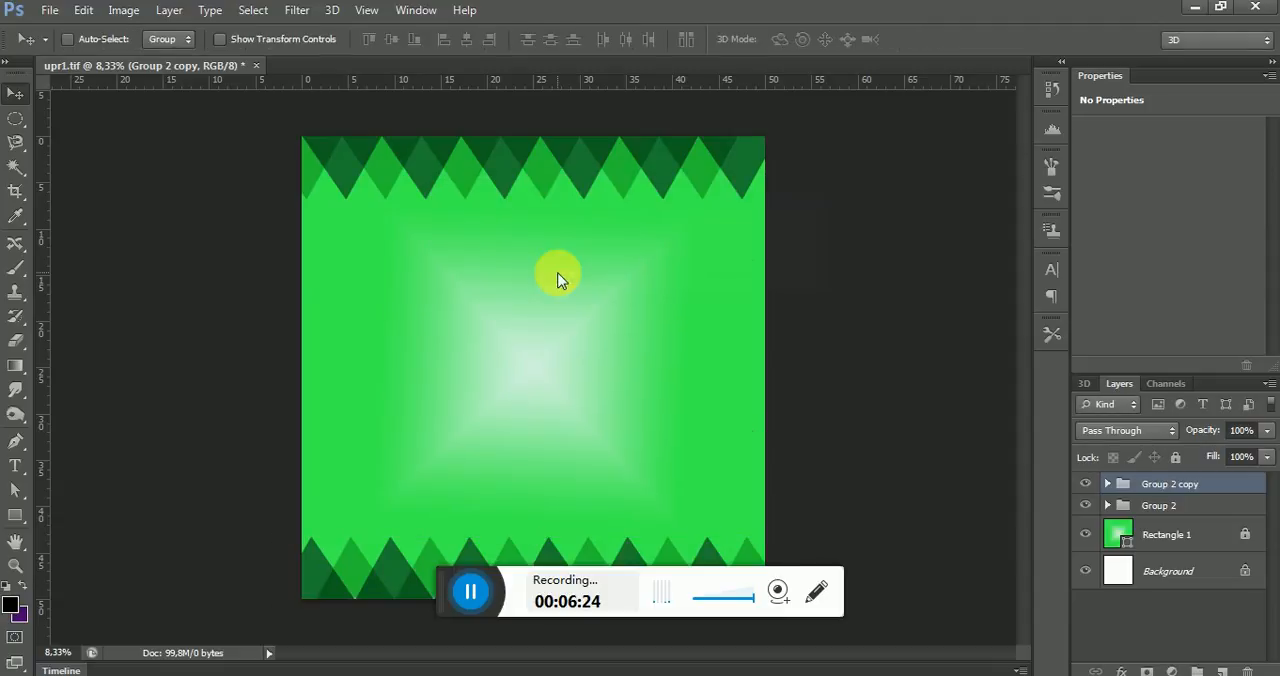
# Draw a fleur-de-lis with the Custom Shape tool, about 1525 × 1510 px, above the canvas center
pyautogui.click(22, 519)
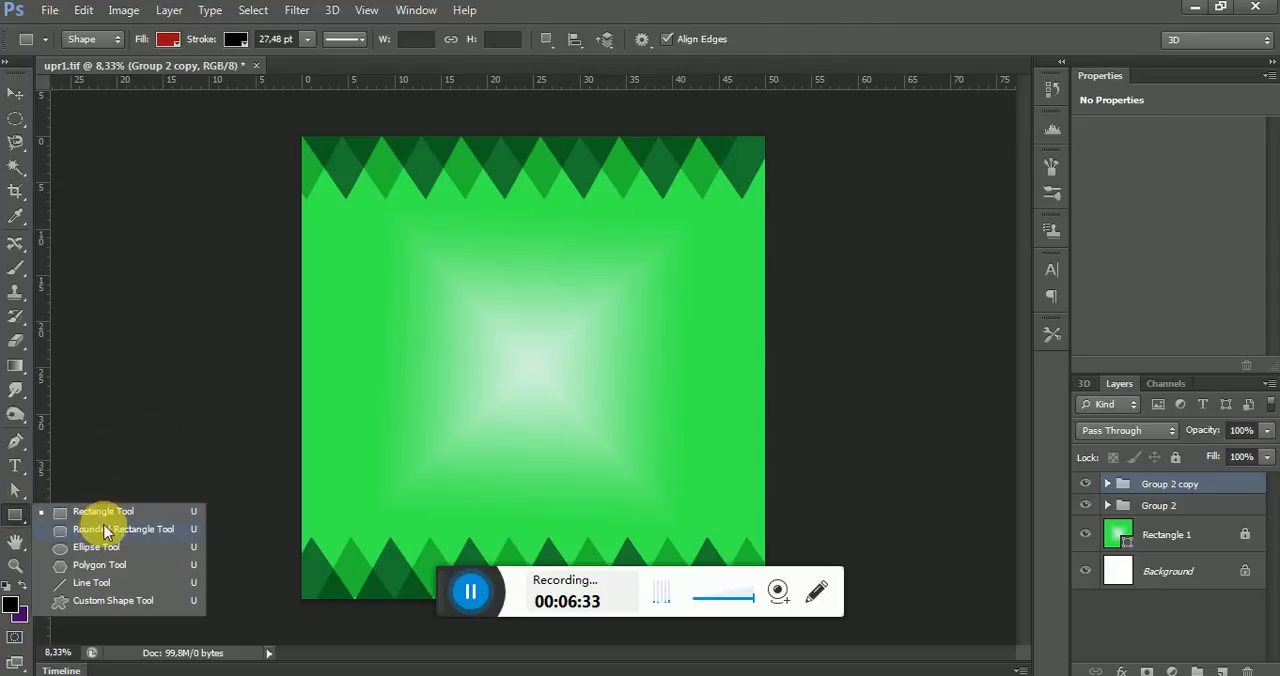
pyautogui.click(117, 601)
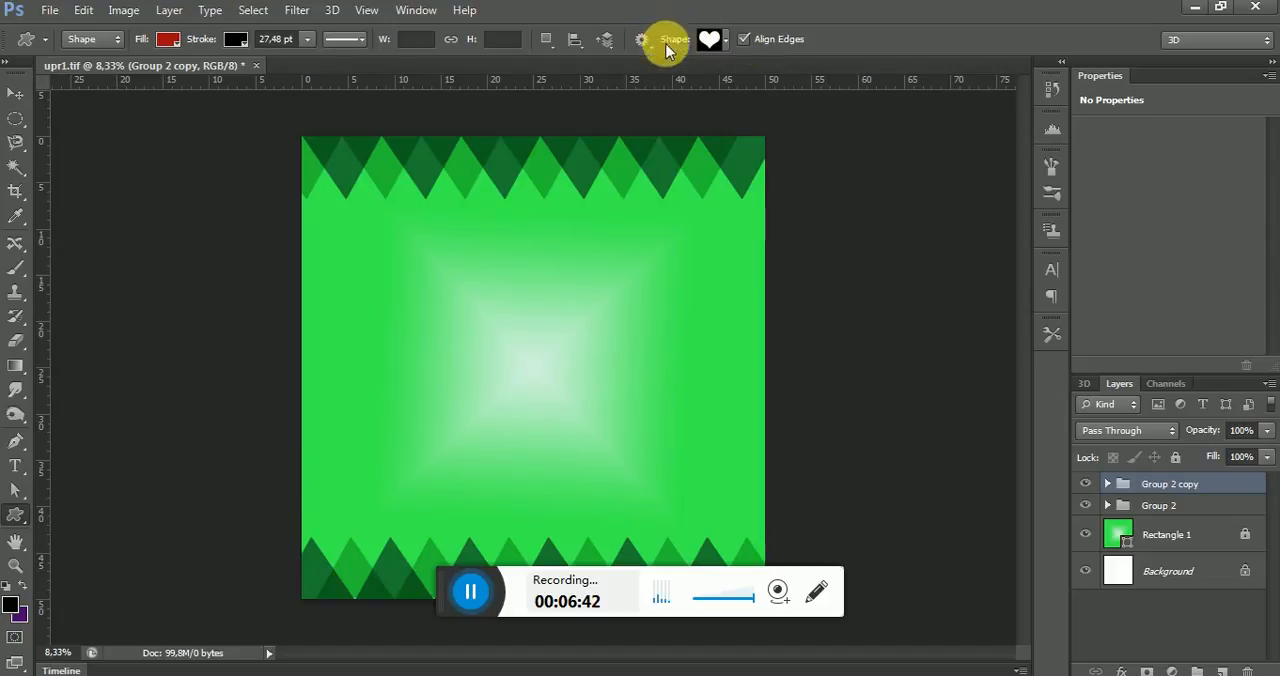
pyautogui.click(726, 40)
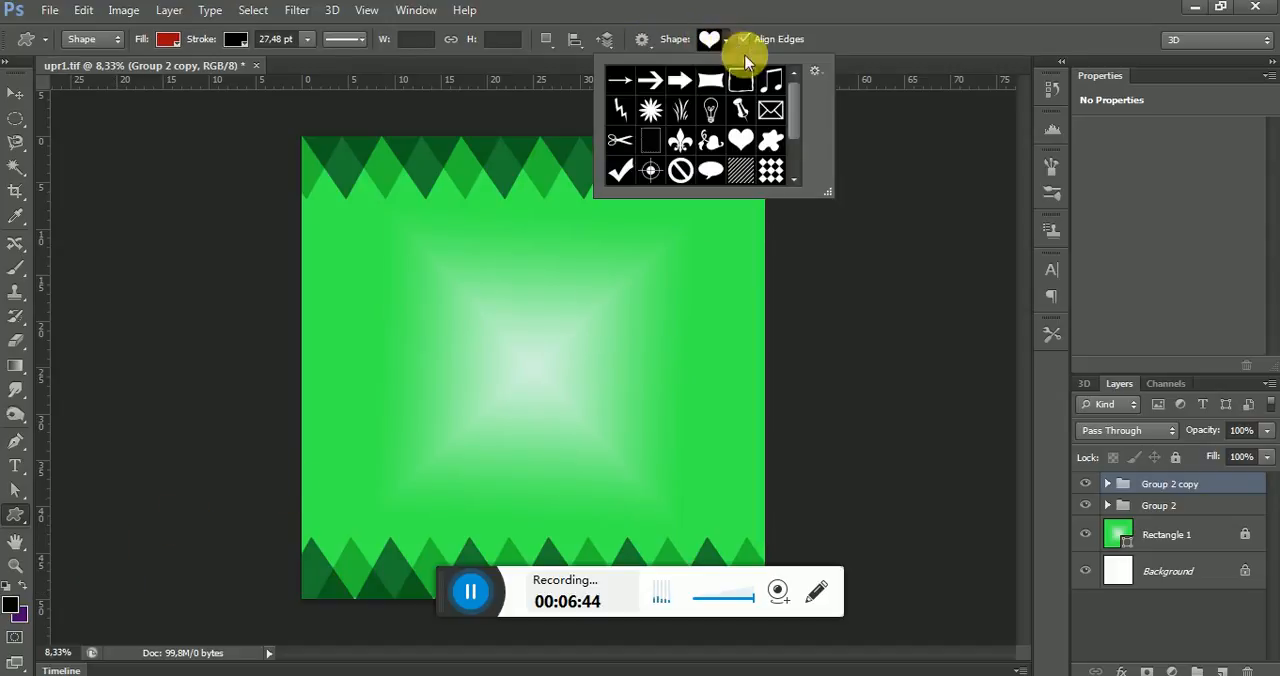
pyautogui.moveTo(796, 85)
pyautogui.mouseDown()
pyautogui.moveTo(800, 120)
pyautogui.moveTo(780, 76)
pyautogui.mouseUp()
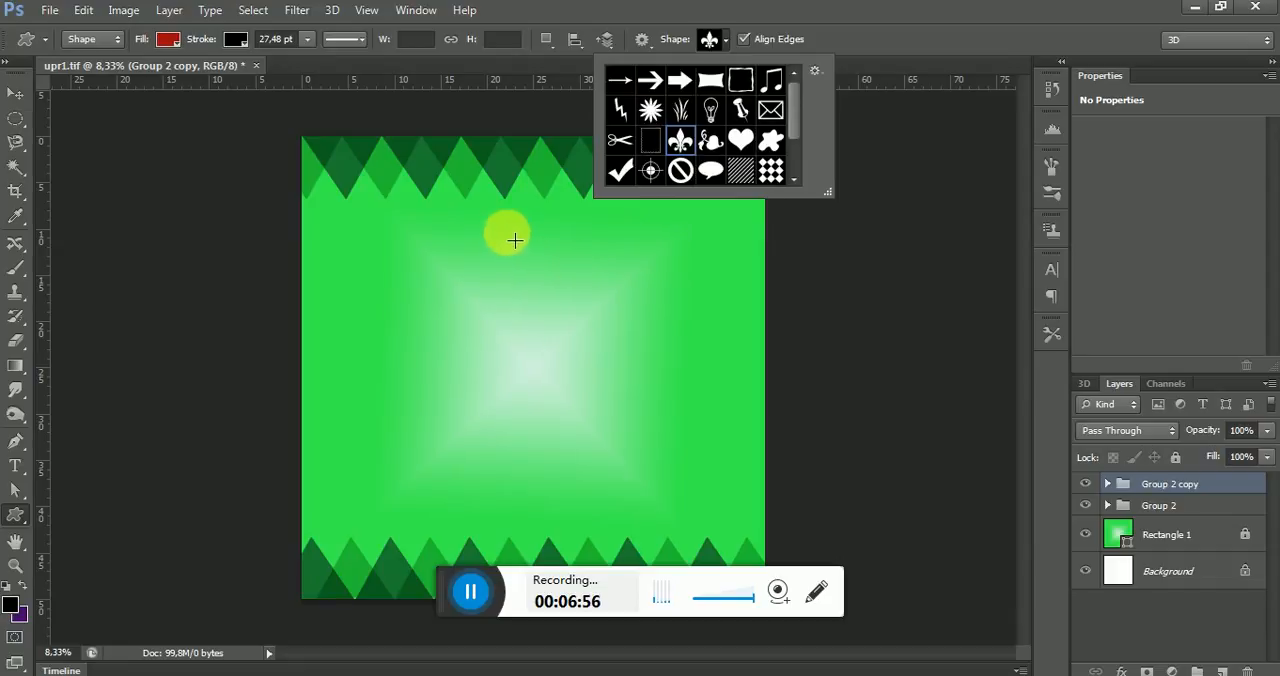
pyautogui.moveTo(505, 230); pyautogui.dragTo(620, 349)
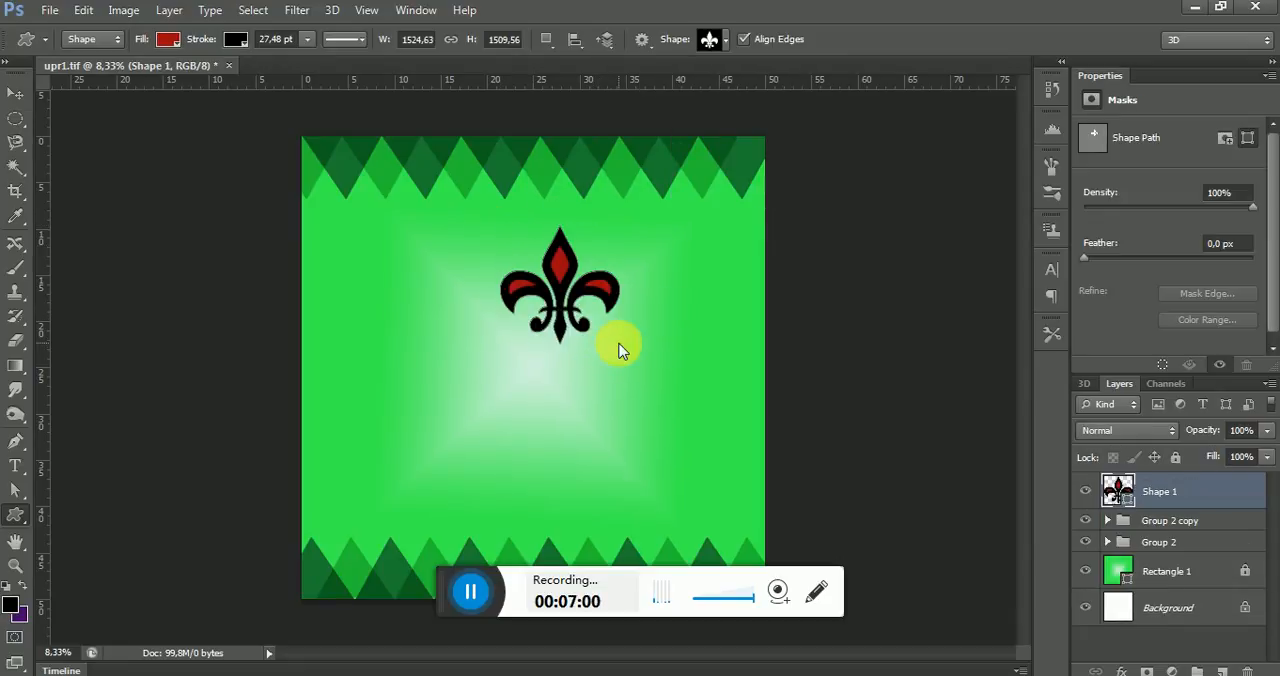
# Give the fleur-de-lis a dark purple fill and remove its stroke
pyautogui.click(167, 39)
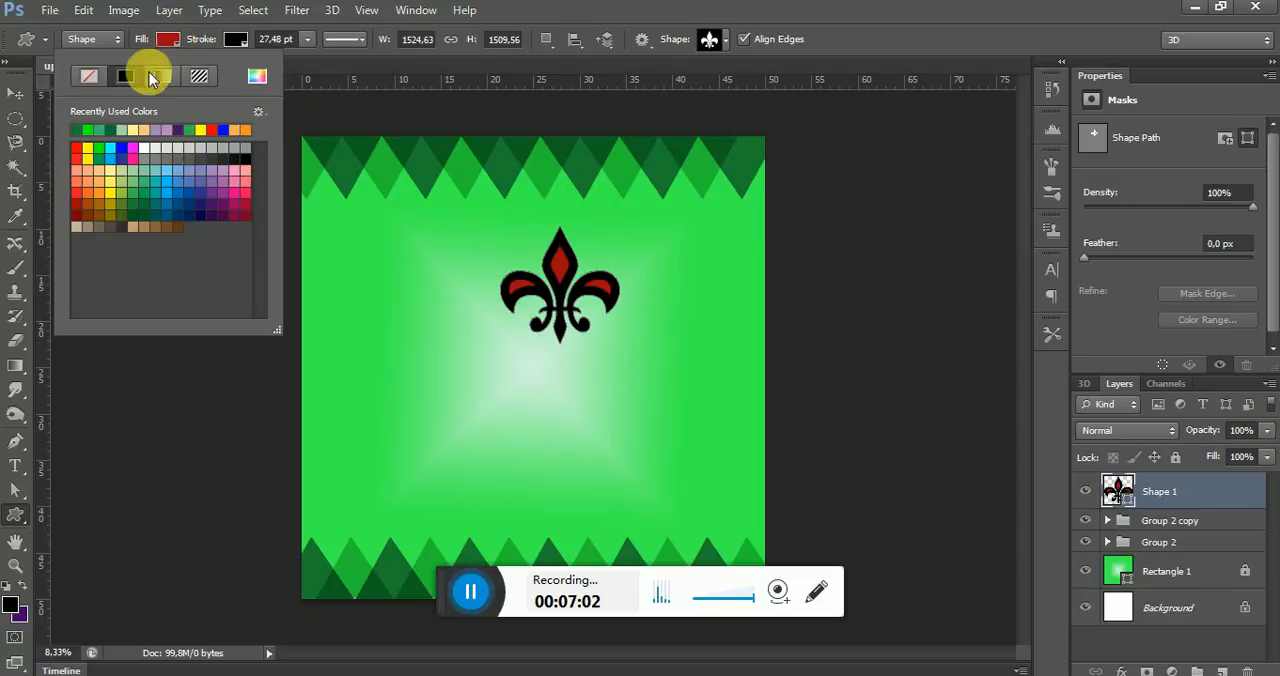
pyautogui.click(205, 165)
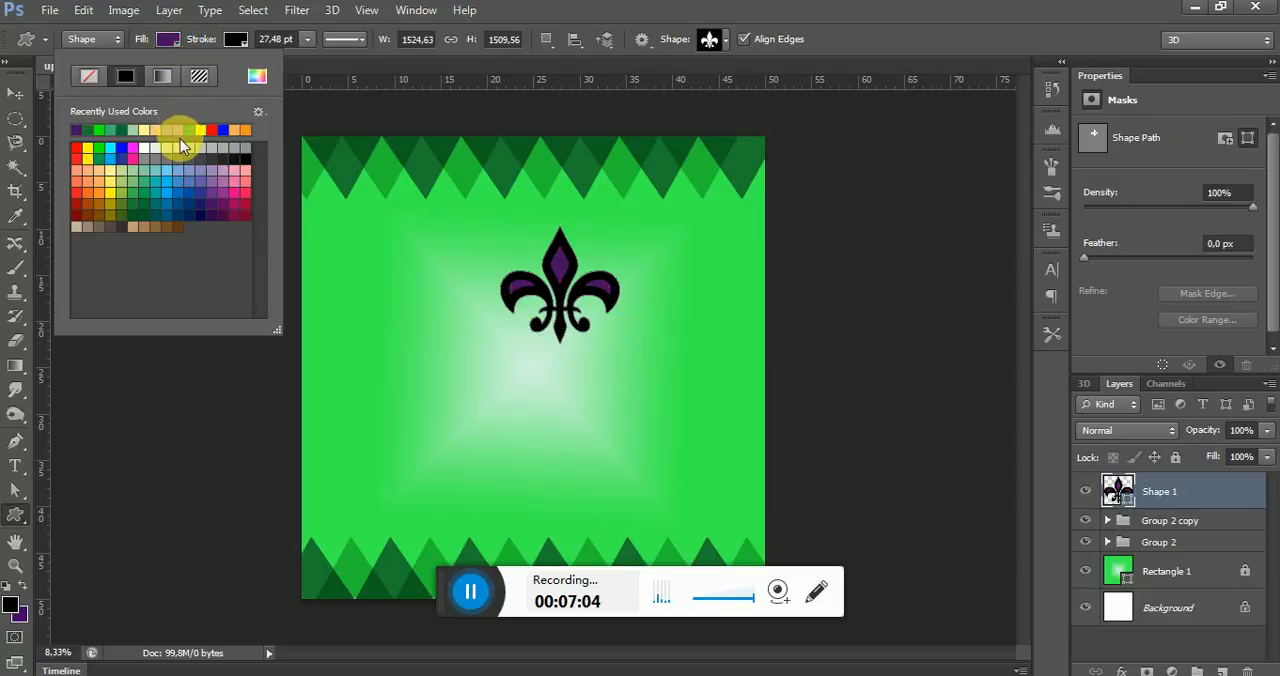
pyautogui.click(236, 39)
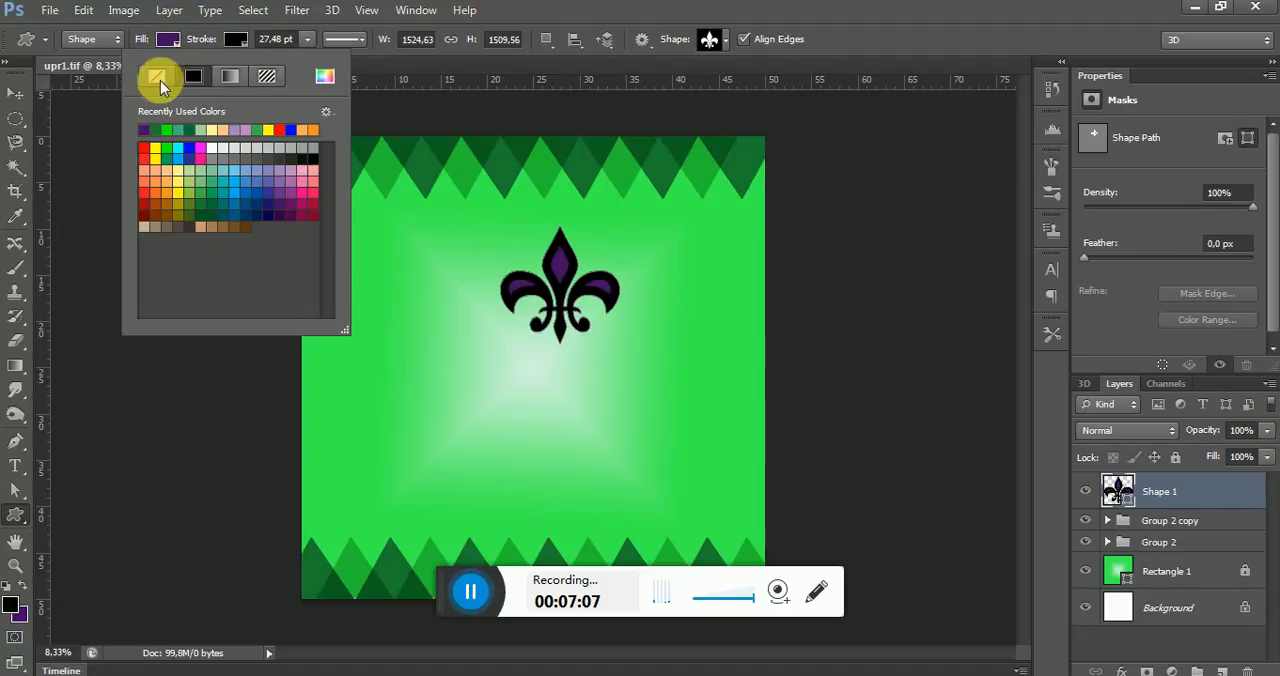
pyautogui.click(157, 78)
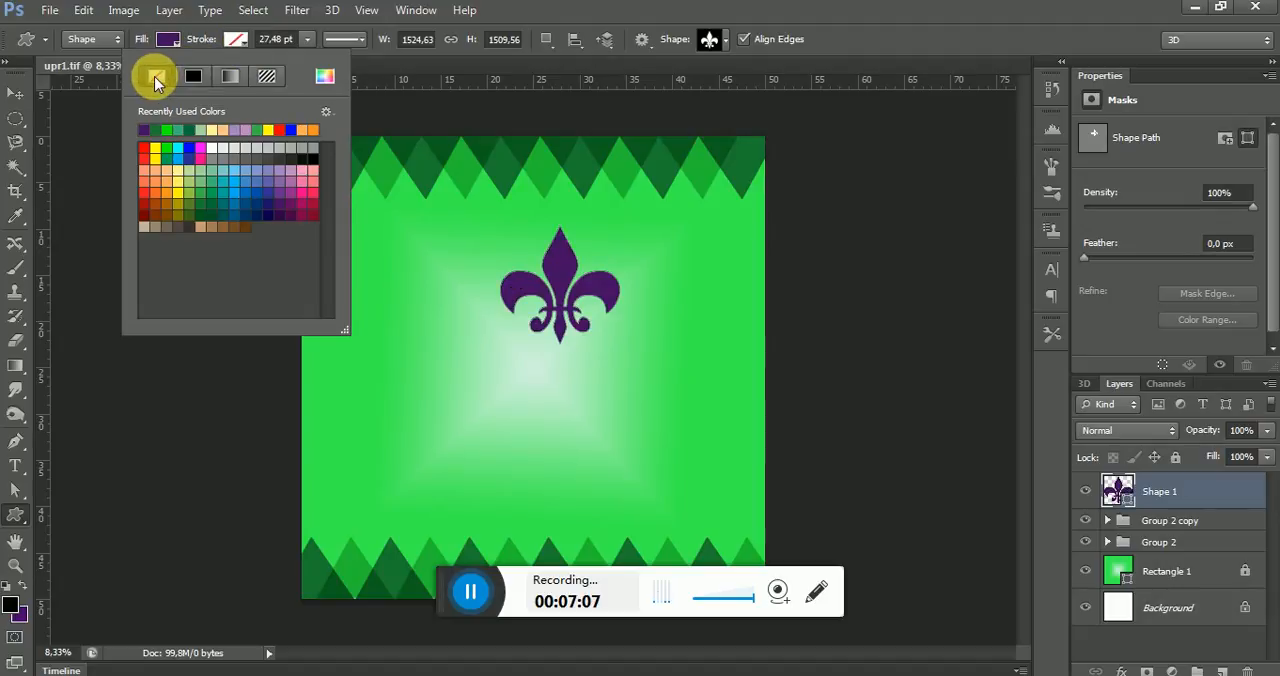
# Make three copies of the fleur-de-lis and spread them around the center of the background
pyautogui.click(15, 93)
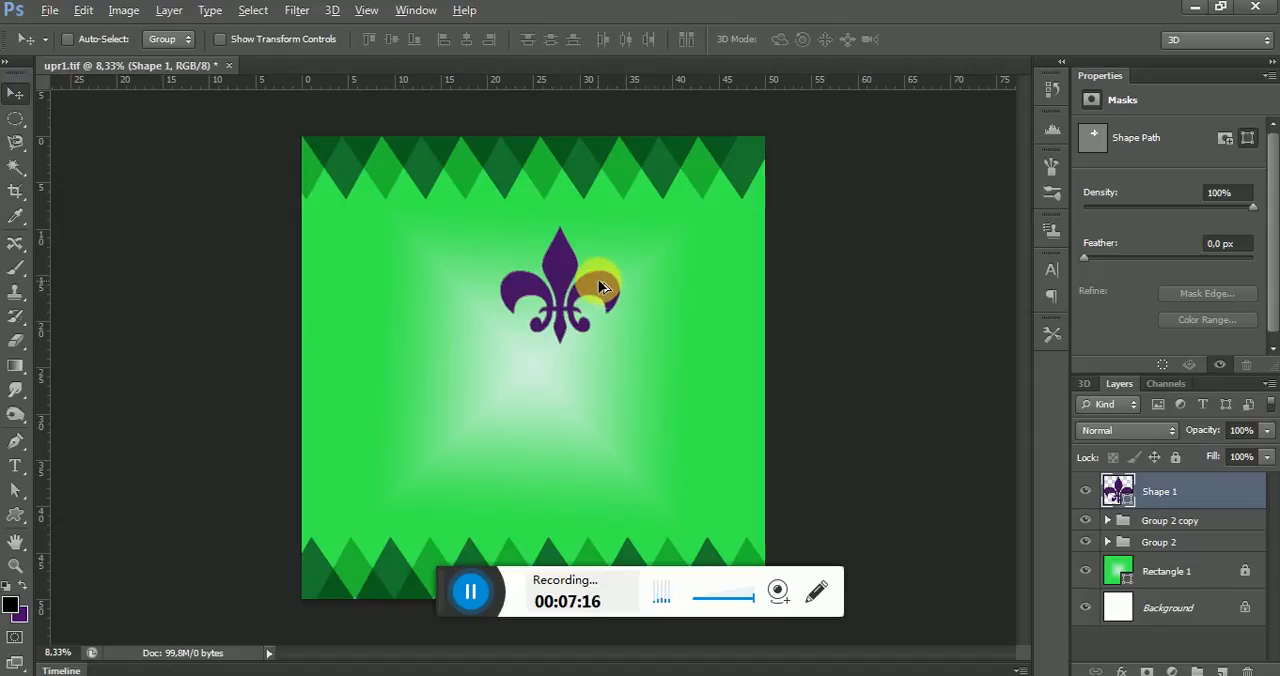
pyautogui.keyDown('alt'); pyautogui.moveTo(600, 280); pyautogui.dragTo(472, 287); pyautogui.keyUp('alt')
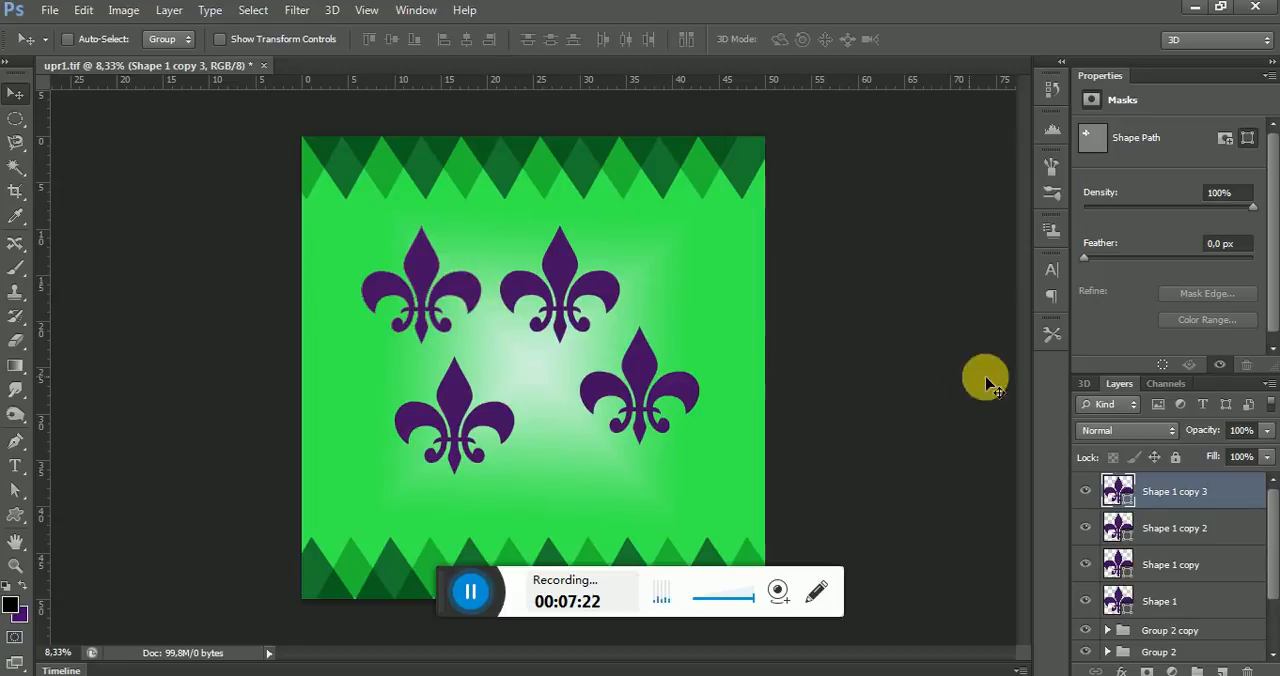
# Rotate the Shape 1 fleur-de-lis by about 39° and move it to about X 3704, Y 2109 px
pyautogui.click(1183, 598)
pyautogui.click(1087, 602)
pyautogui.click(1087, 603)
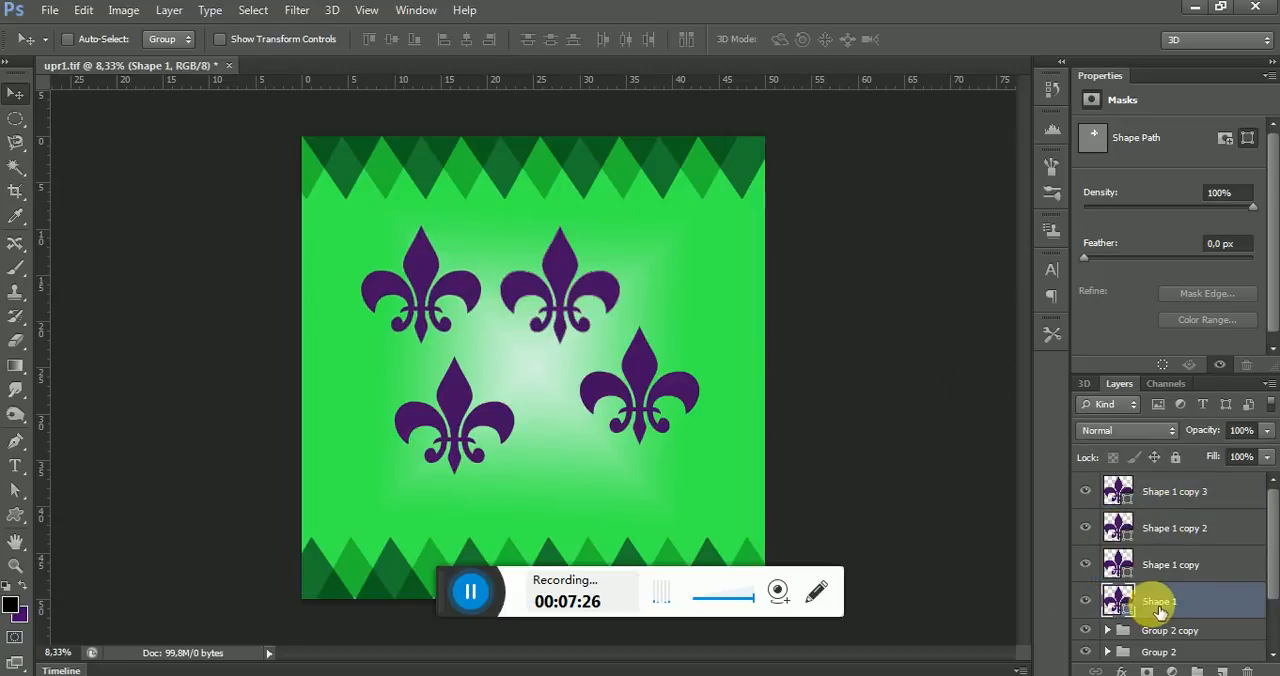
pyautogui.hotkey('ctrl', 't')
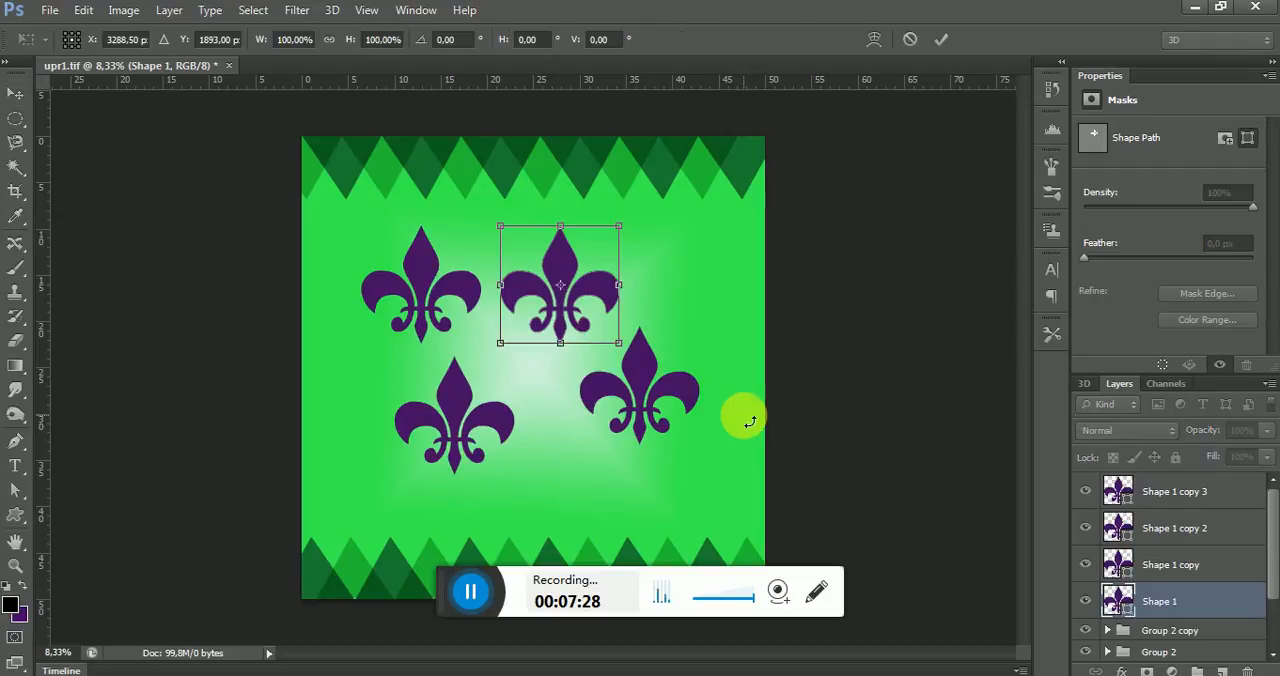
pyautogui.moveTo(634, 229); pyautogui.dragTo(608, 296)
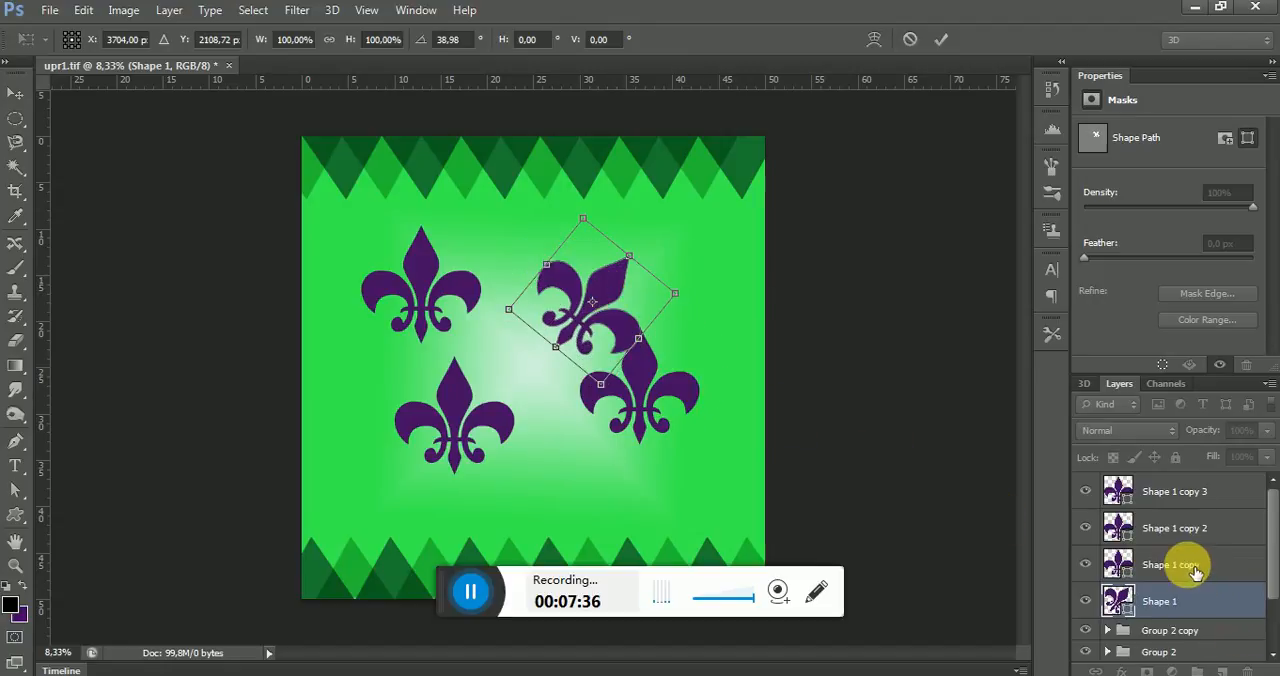
pyautogui.click(941, 39)
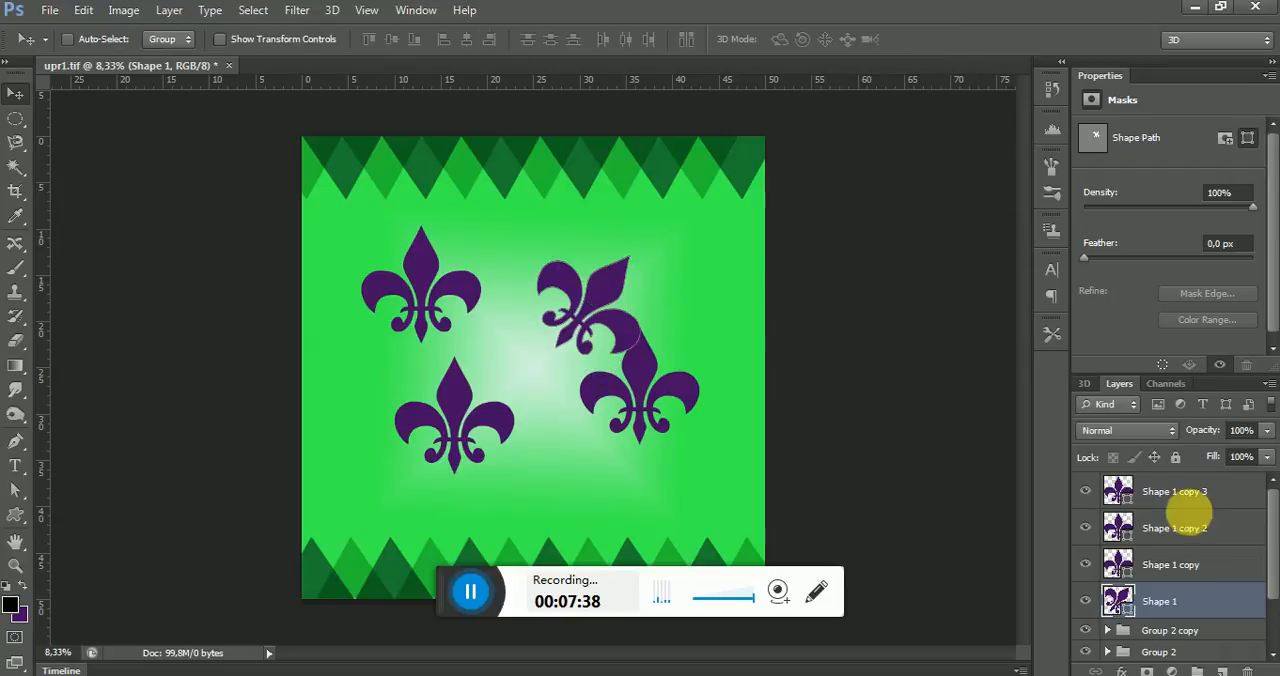
# Rotate Shape 1 copy to about 125.6° and place it below Shape 1 at about X 3874, Y 3558 px
pyautogui.click(1180, 564)
pyautogui.click(1086, 565)
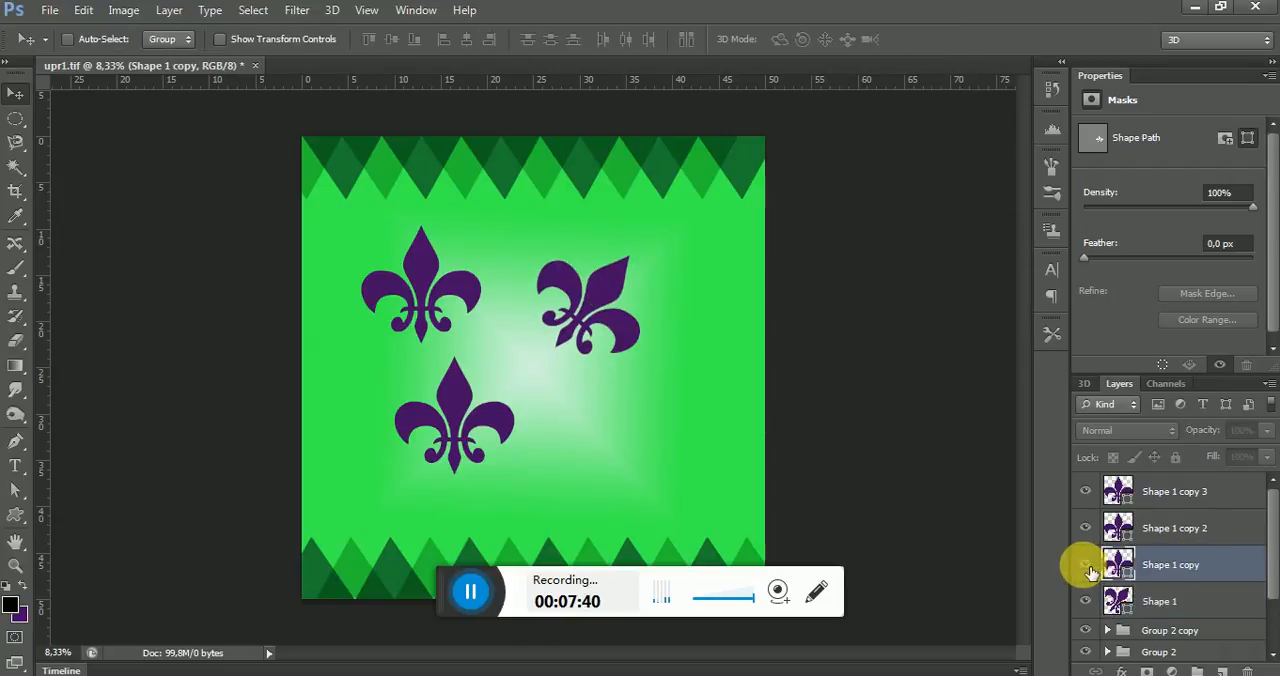
pyautogui.click(1087, 566)
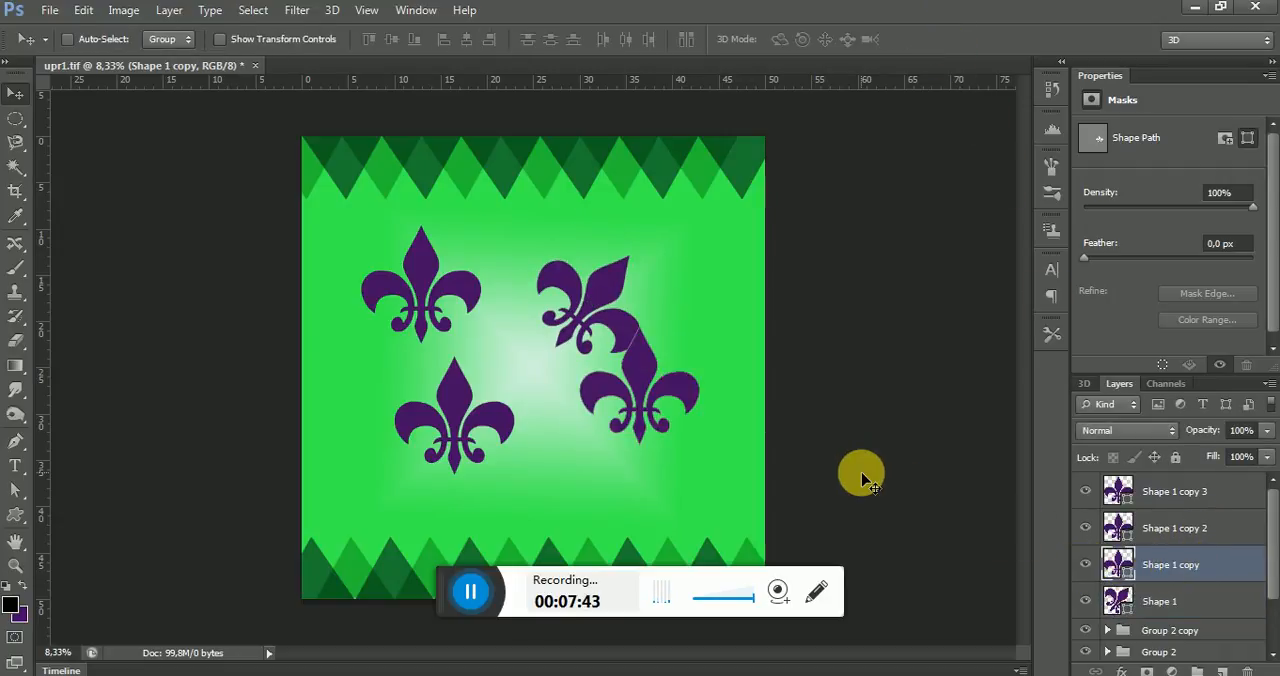
pyautogui.hotkey('ctrl', 't')
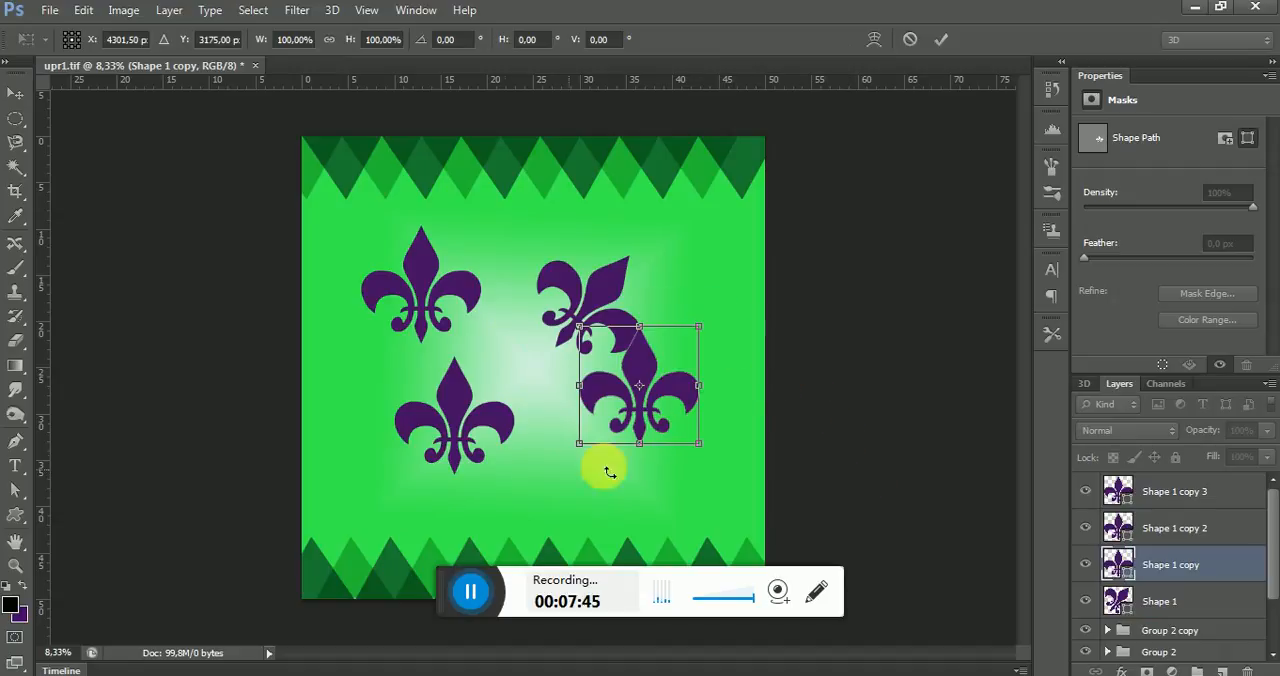
pyautogui.moveTo(720, 330); pyautogui.dragTo(652, 460)
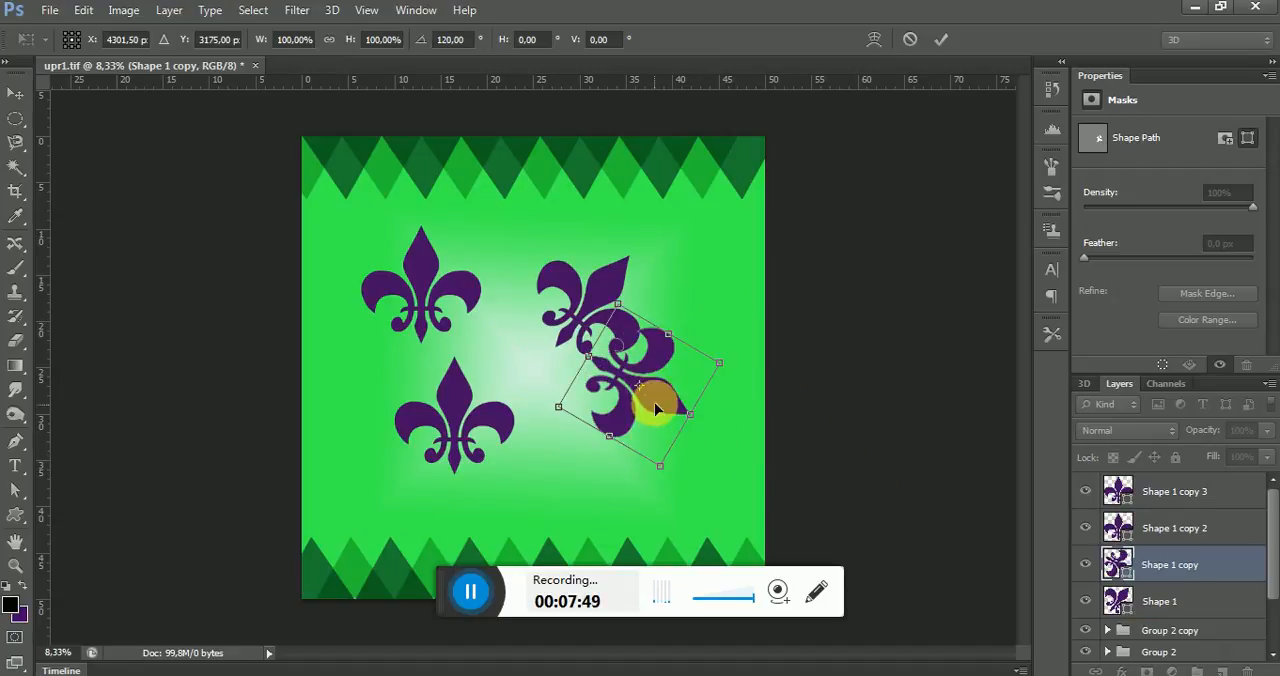
pyautogui.moveTo(657, 405); pyautogui.dragTo(648, 434)
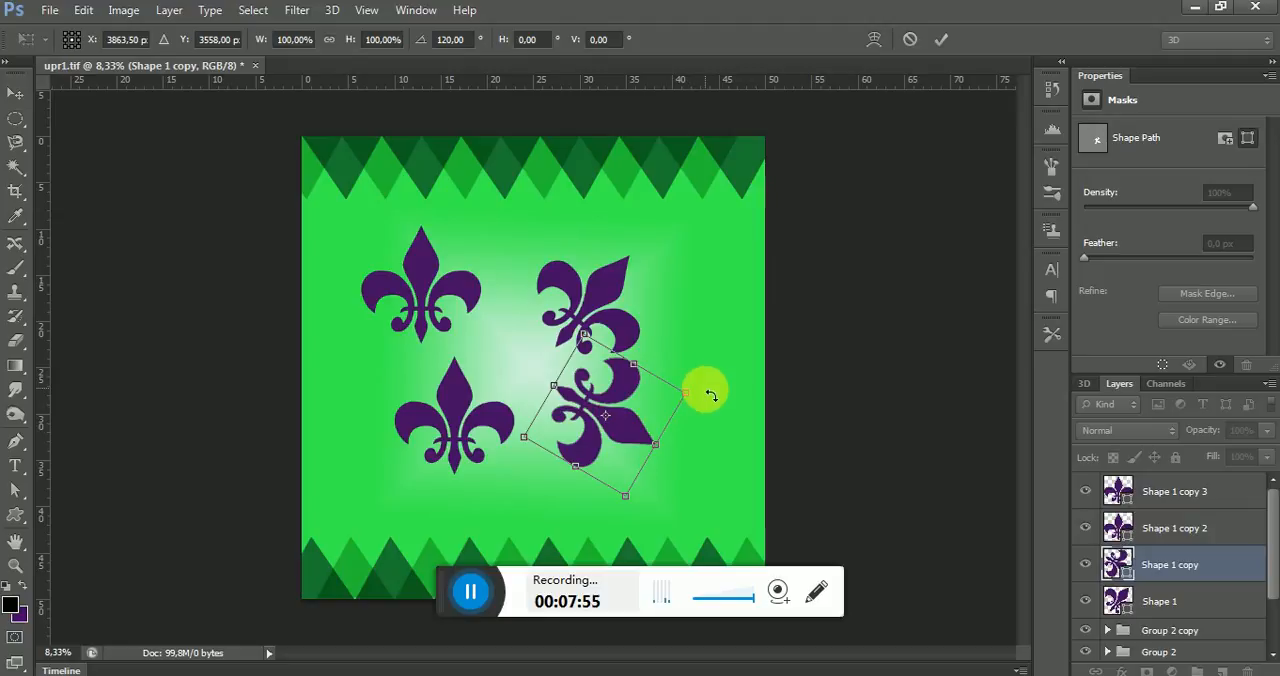
pyautogui.moveTo(710, 396); pyautogui.dragTo(698, 404)
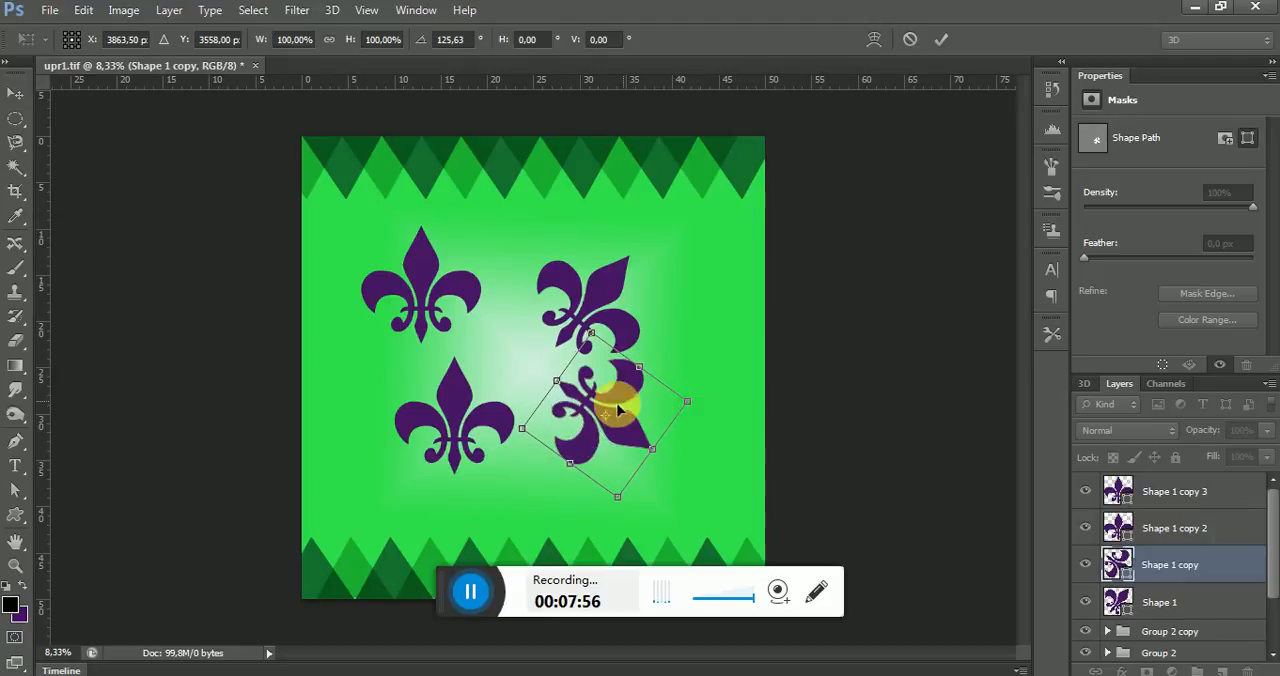
pyautogui.moveTo(609, 423); pyautogui.dragTo(619, 428)
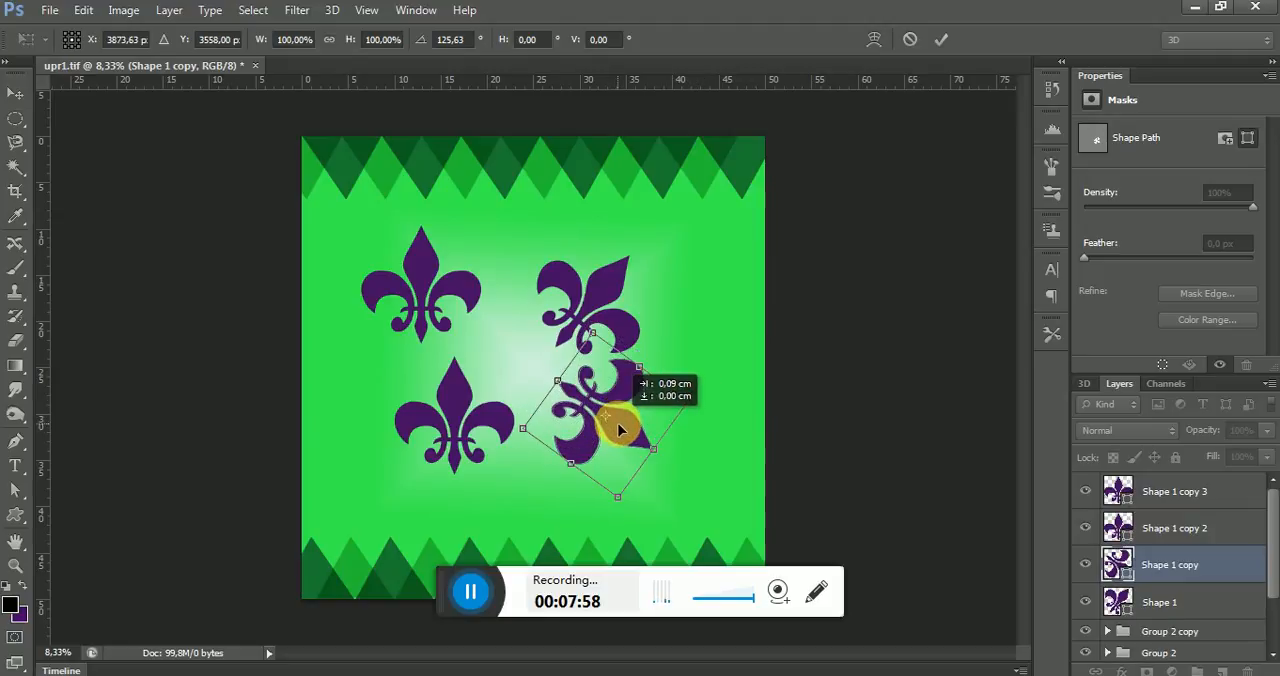
pyautogui.click(940, 42)
# Rotate Shape 1 copy 2 to about -134.6° and place it beside Shape 1 copy at about X 2466, Y 3721 px
pyautogui.click(1140, 527)
pyautogui.click(1086, 528)
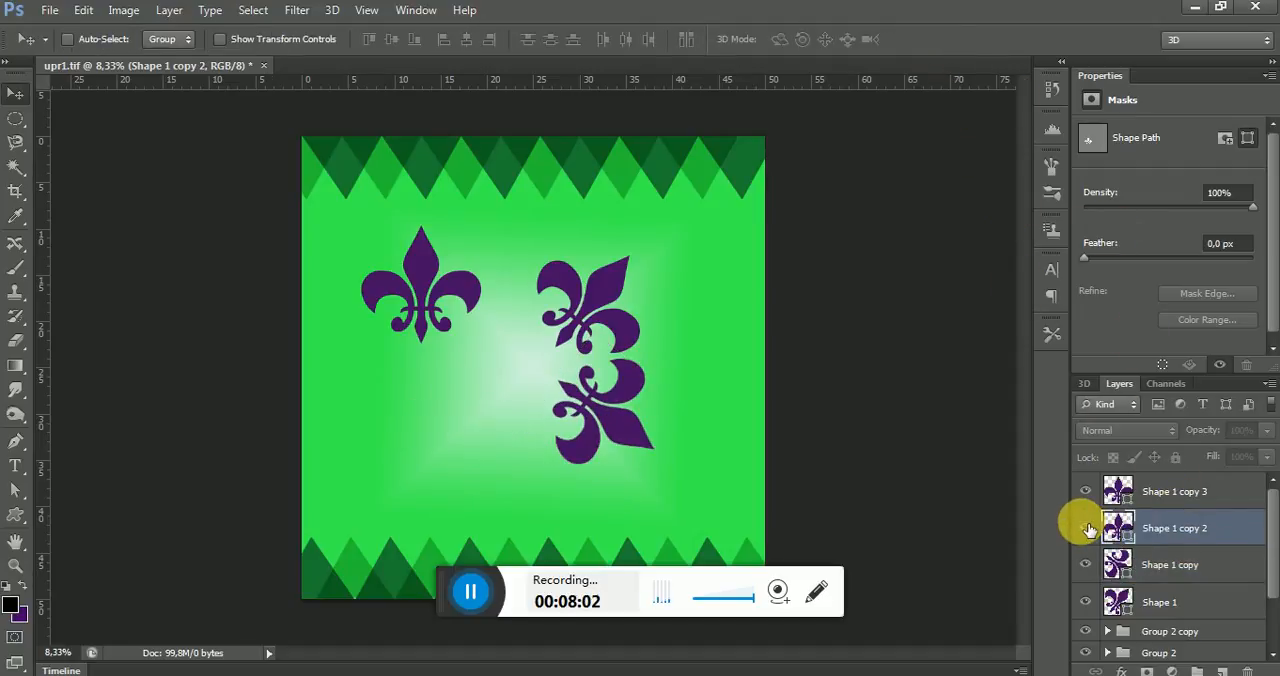
pyautogui.click(1086, 528)
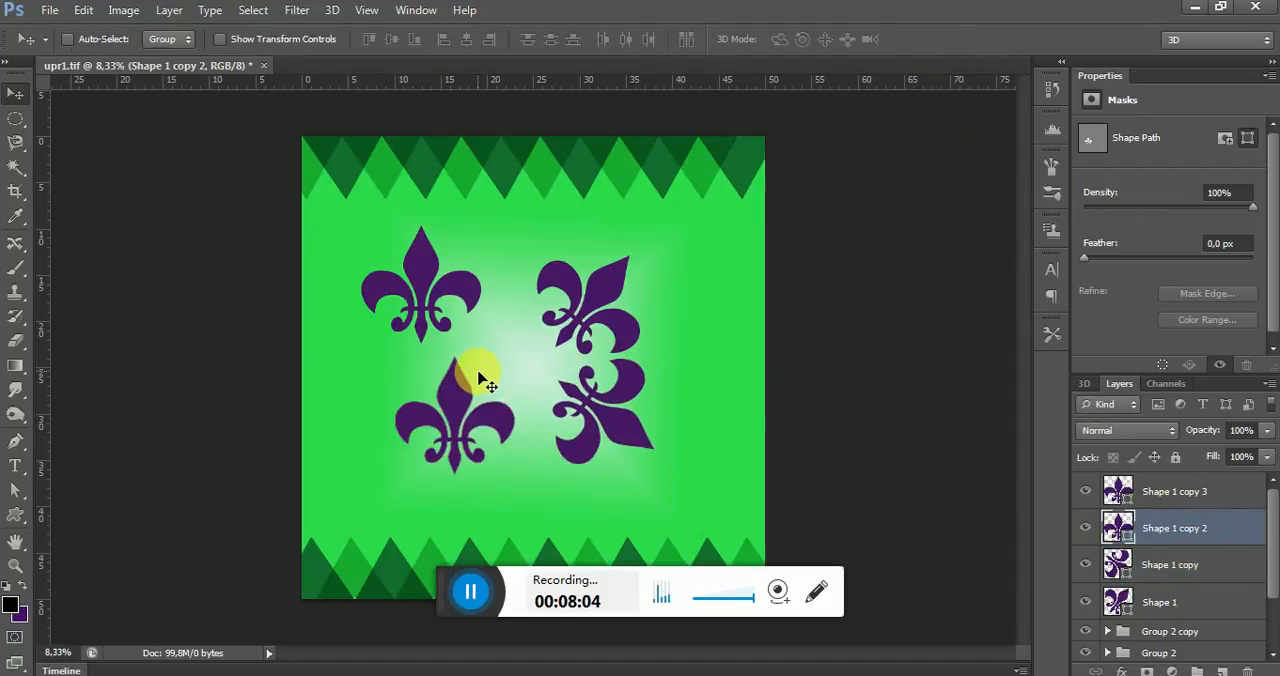
pyautogui.hotkey('ctrl', 't')
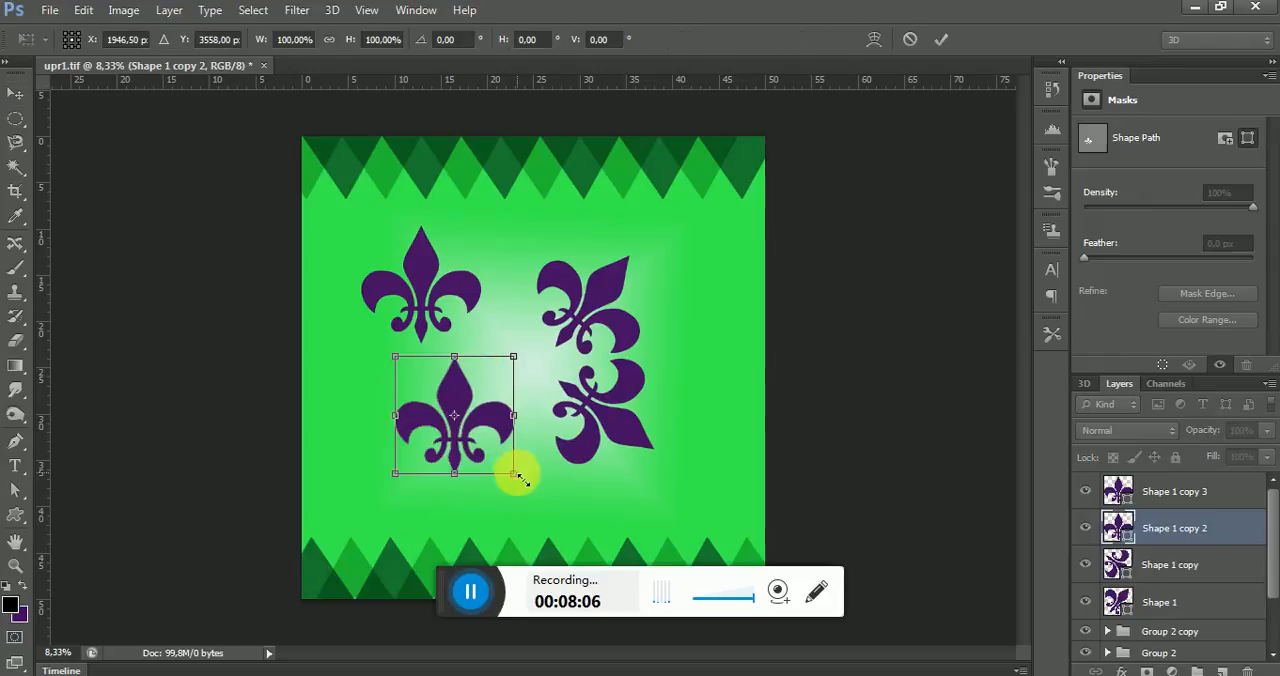
pyautogui.moveTo(526, 493); pyautogui.dragTo(460, 338)
pyautogui.moveTo(472, 425); pyautogui.dragTo(518, 461)
pyautogui.press('Right')
pyautogui.press('Right')
pyautogui.press('Right')
pyautogui.press('Right')
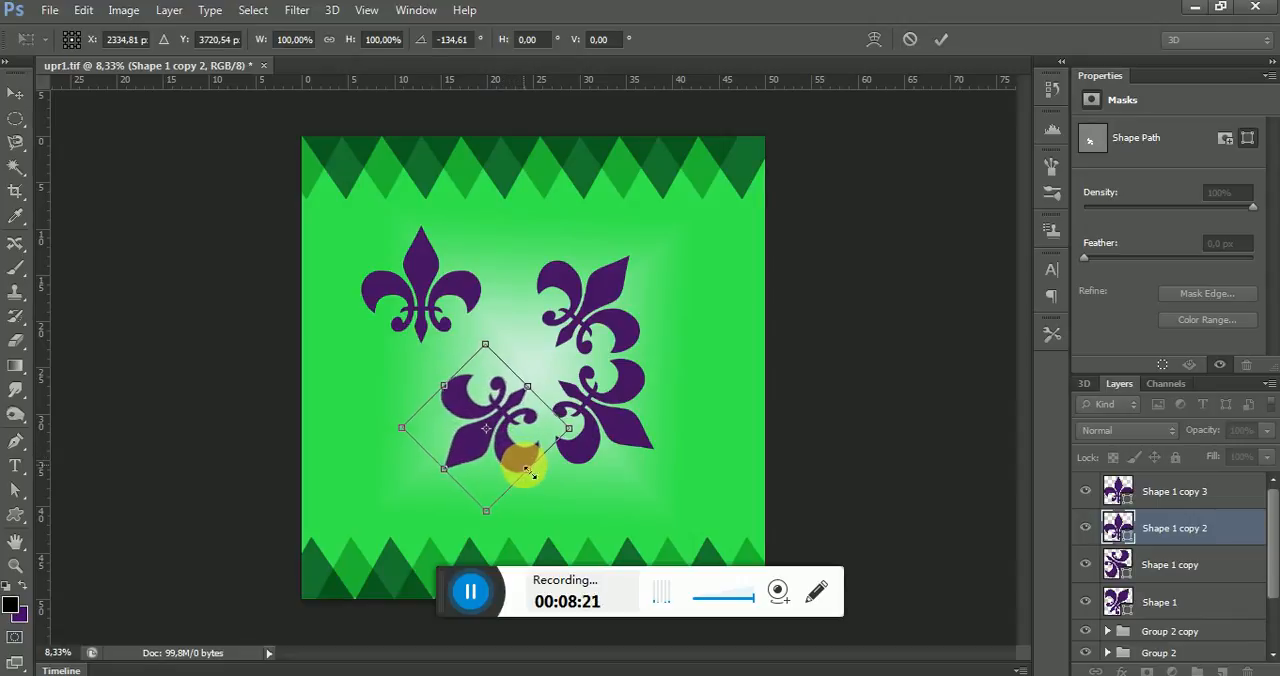
pyautogui.press('Up')
pyautogui.press('Up')
pyautogui.press('Up')
pyautogui.press('Up')
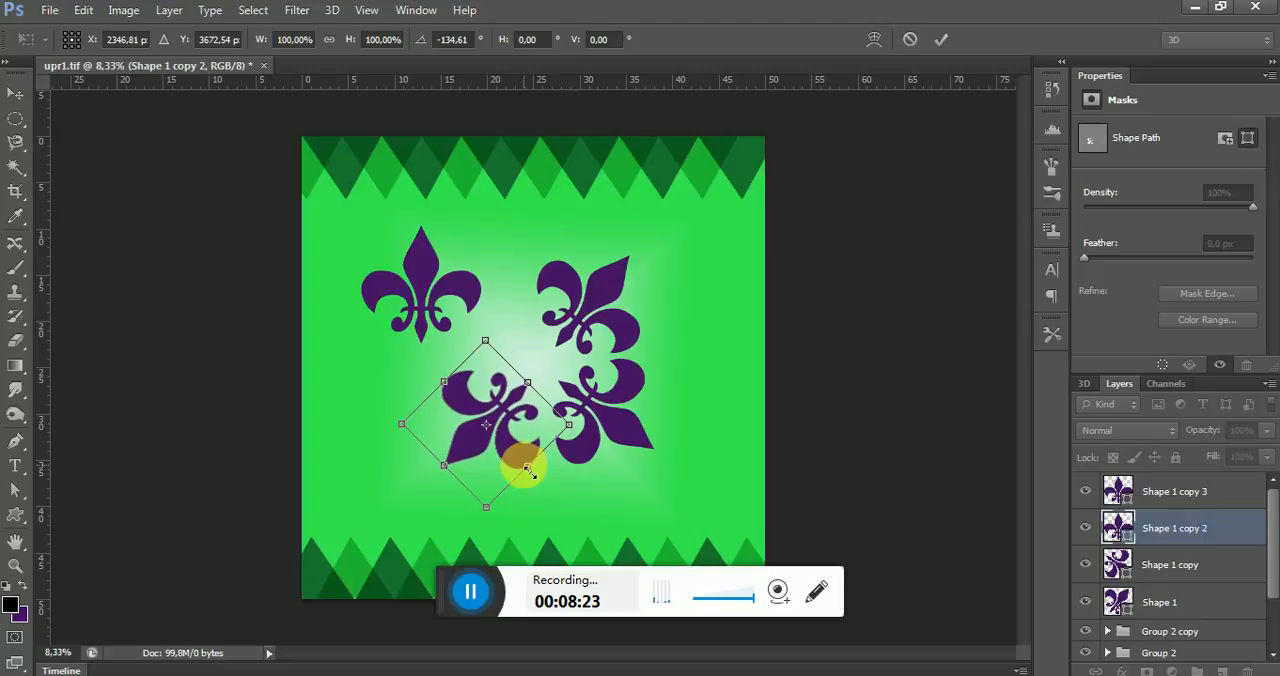
pyautogui.moveTo(513, 448); pyautogui.dragTo(523, 453)
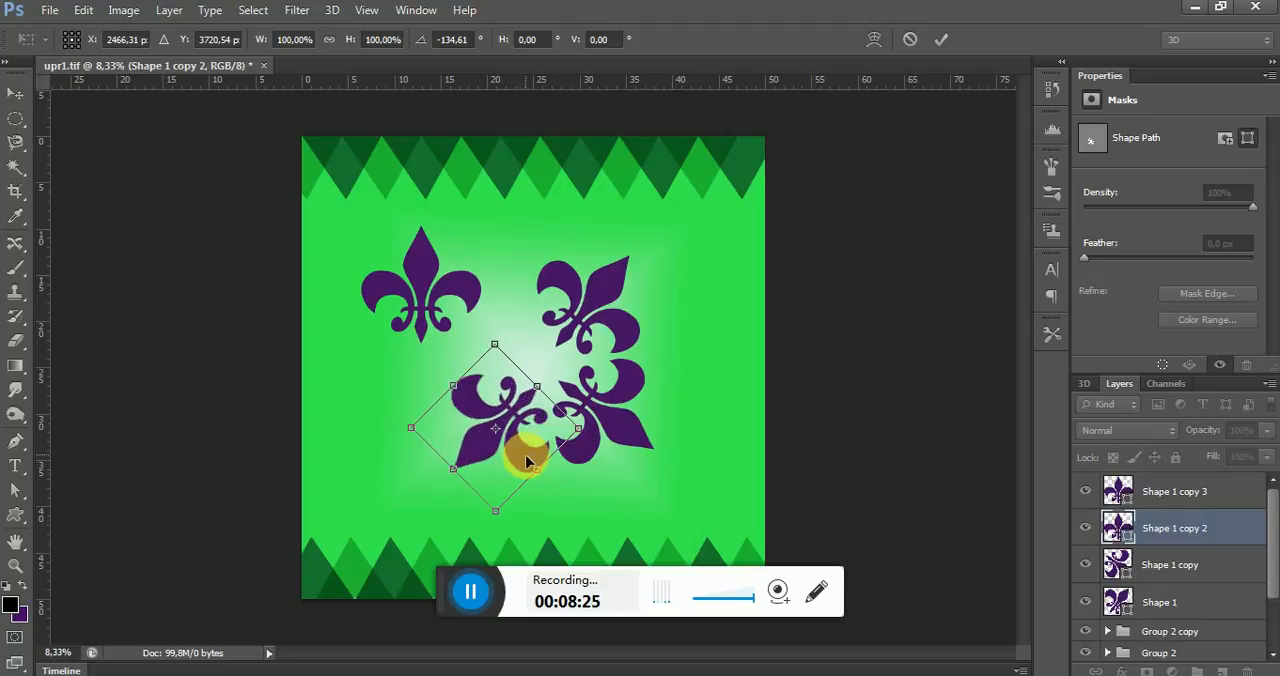
pyautogui.click(941, 39)
# Rotate Shape 1 copy 3 to about -58.7° and move it to about X 2276, Y 2412 px to complete the fleur-de-lis ornament
pyautogui.click(1176, 491)
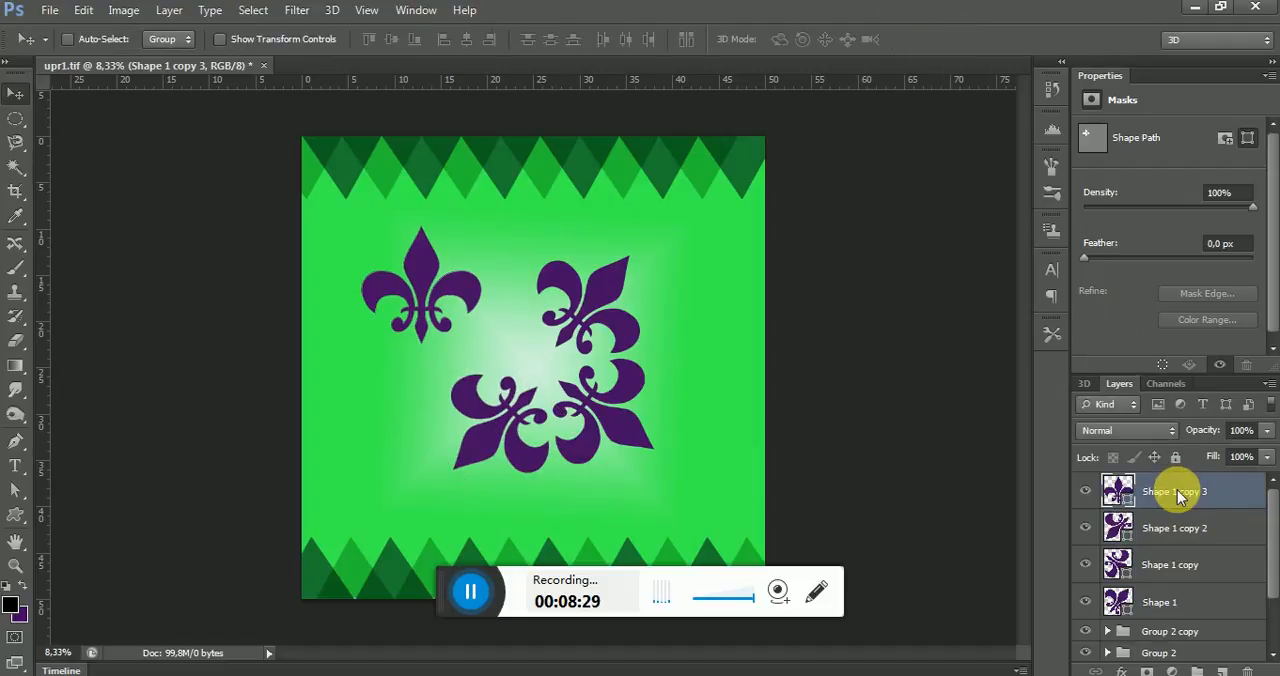
pyautogui.hotkey('ctrl', 't')
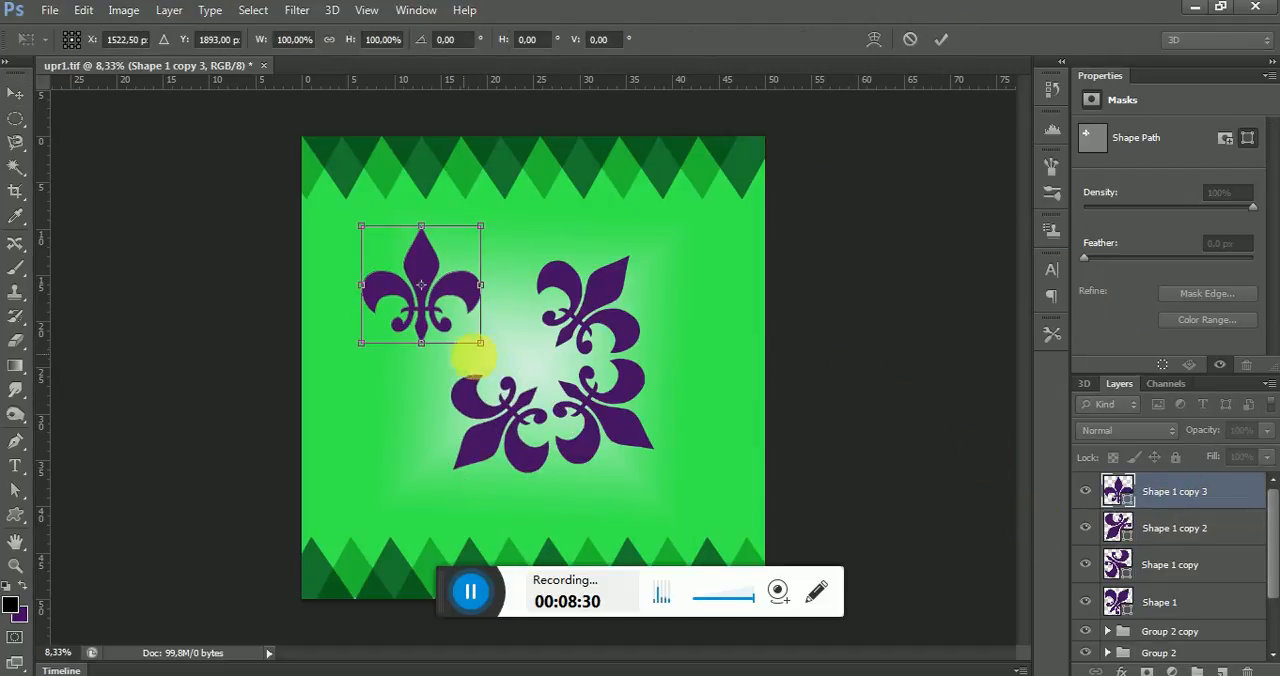
pyautogui.moveTo(501, 358); pyautogui.dragTo(510, 302)
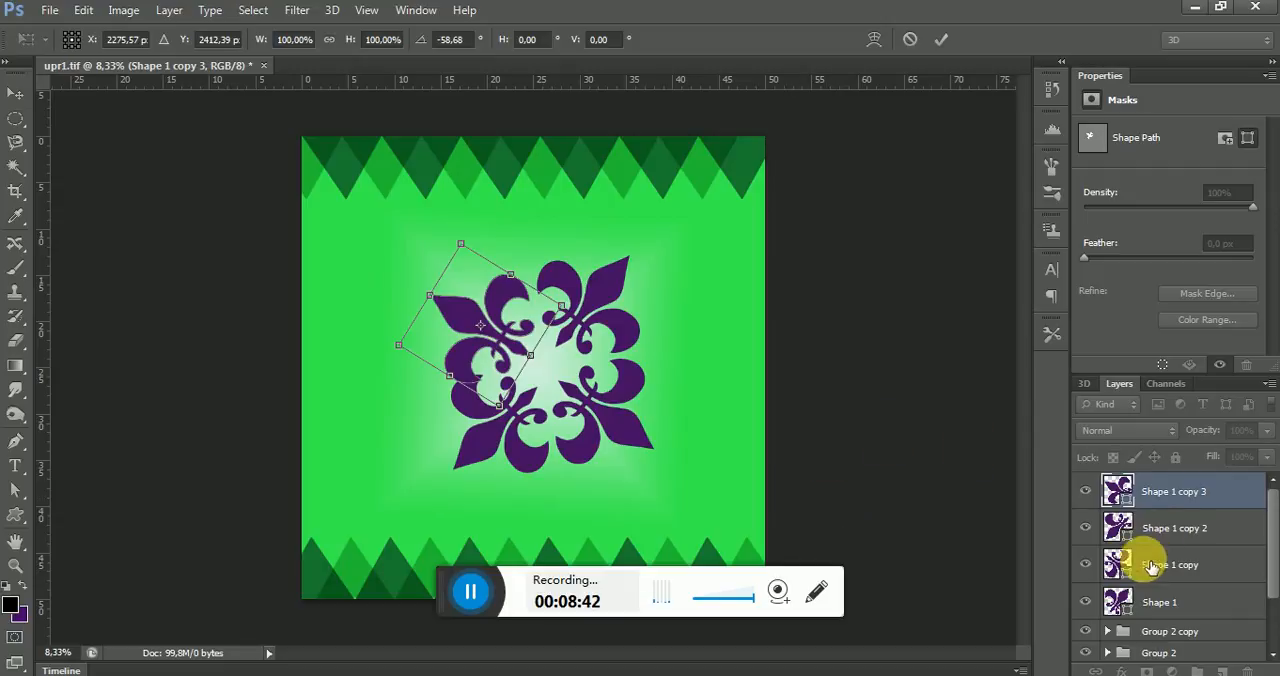
pyautogui.click(941, 39)
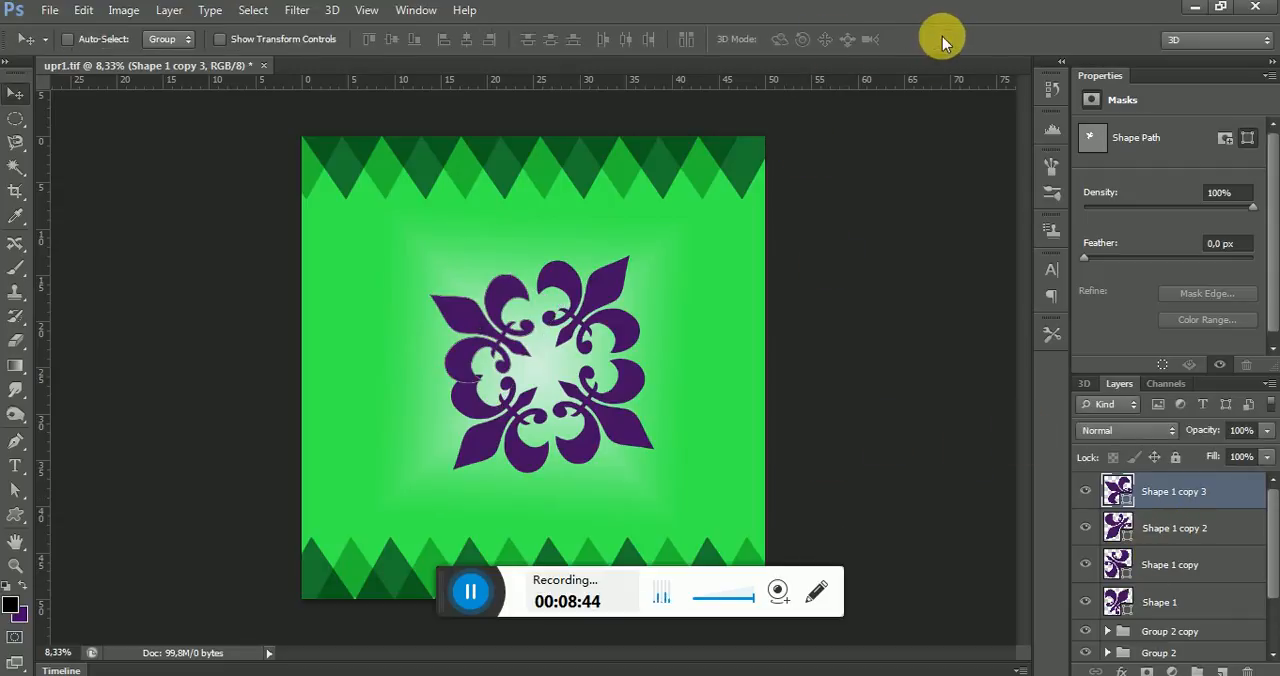
# Shift the Shape 1 fleur-de-lis slightly down and left, closer to the ornament's center
pyautogui.click(1140, 526)
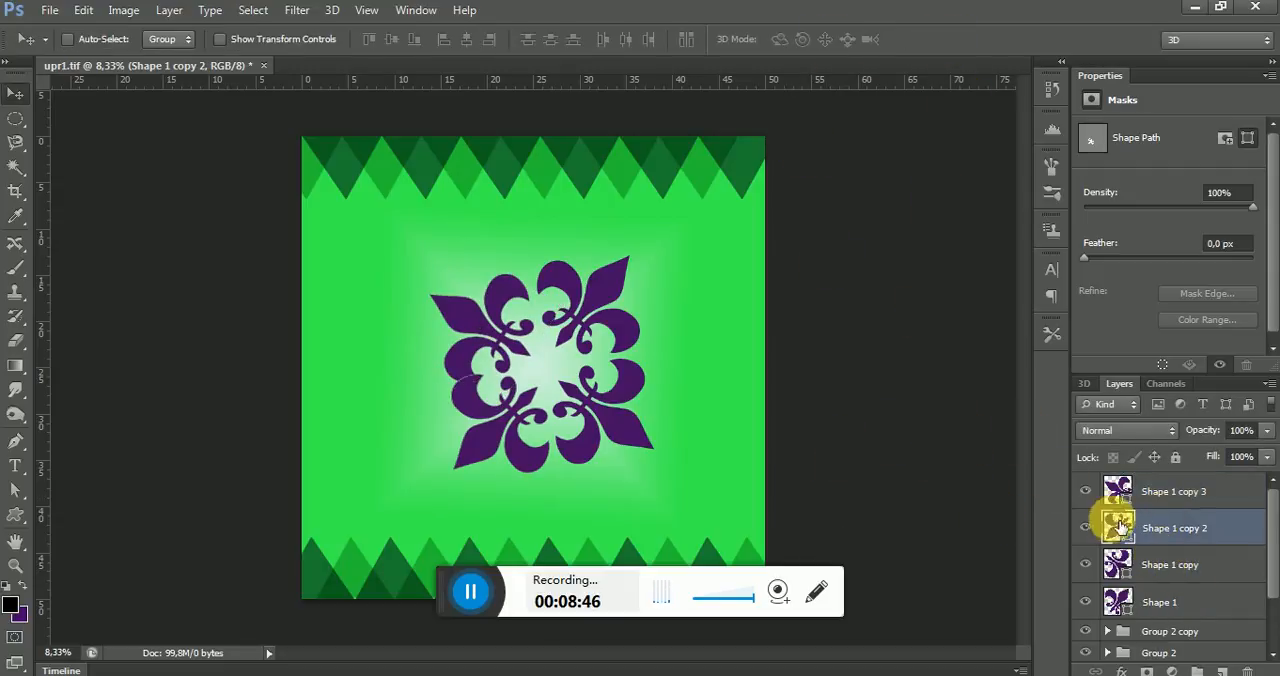
pyautogui.click(1185, 603)
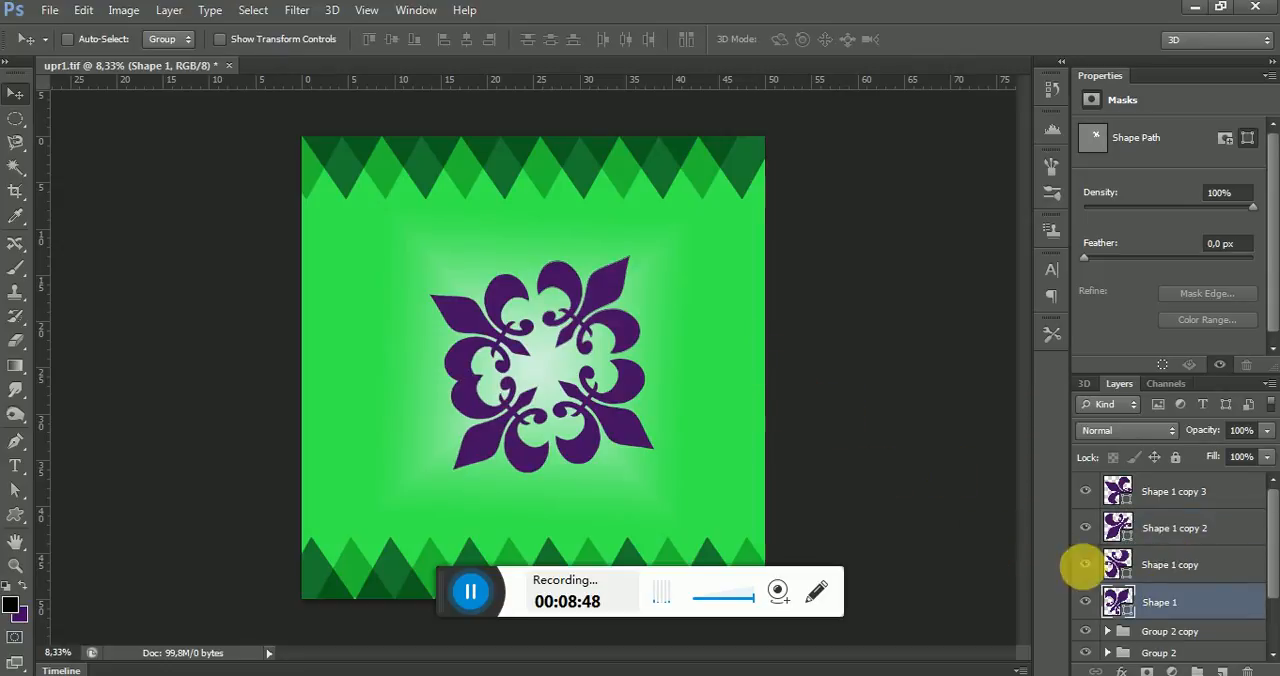
pyautogui.moveTo(611, 331); pyautogui.dragTo(612, 332)
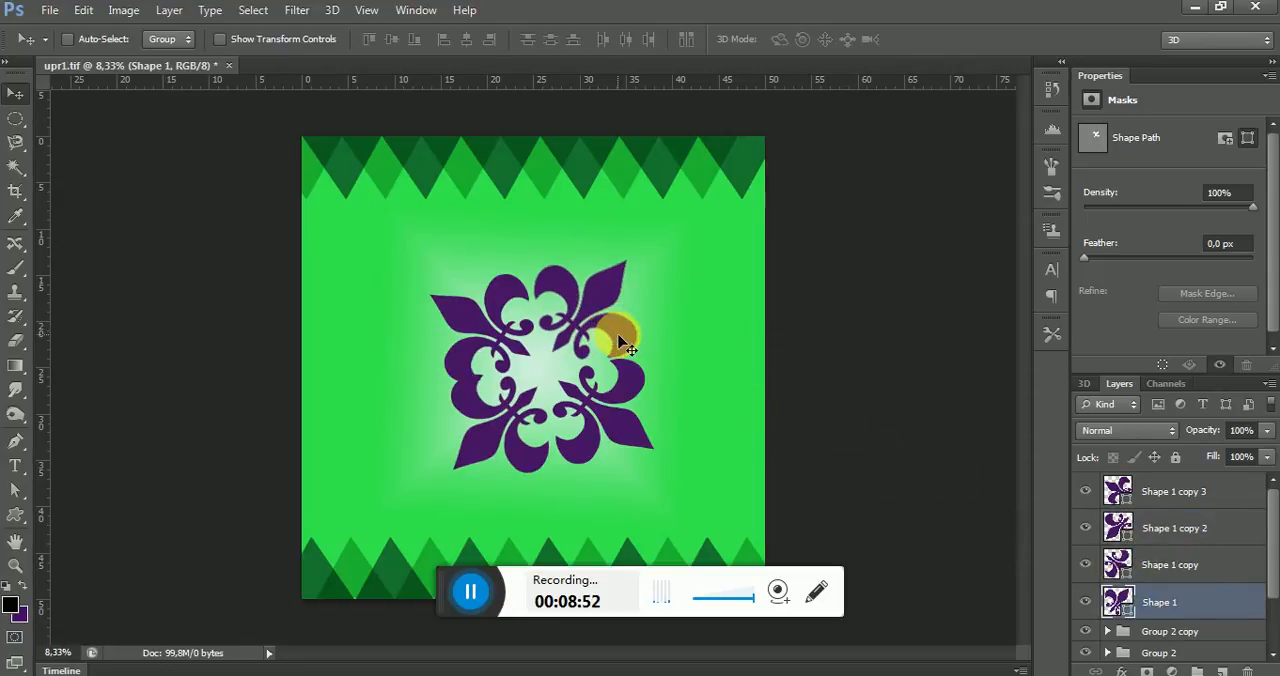
pyautogui.press('Down')
pyautogui.press('Down')
pyautogui.press('Left')
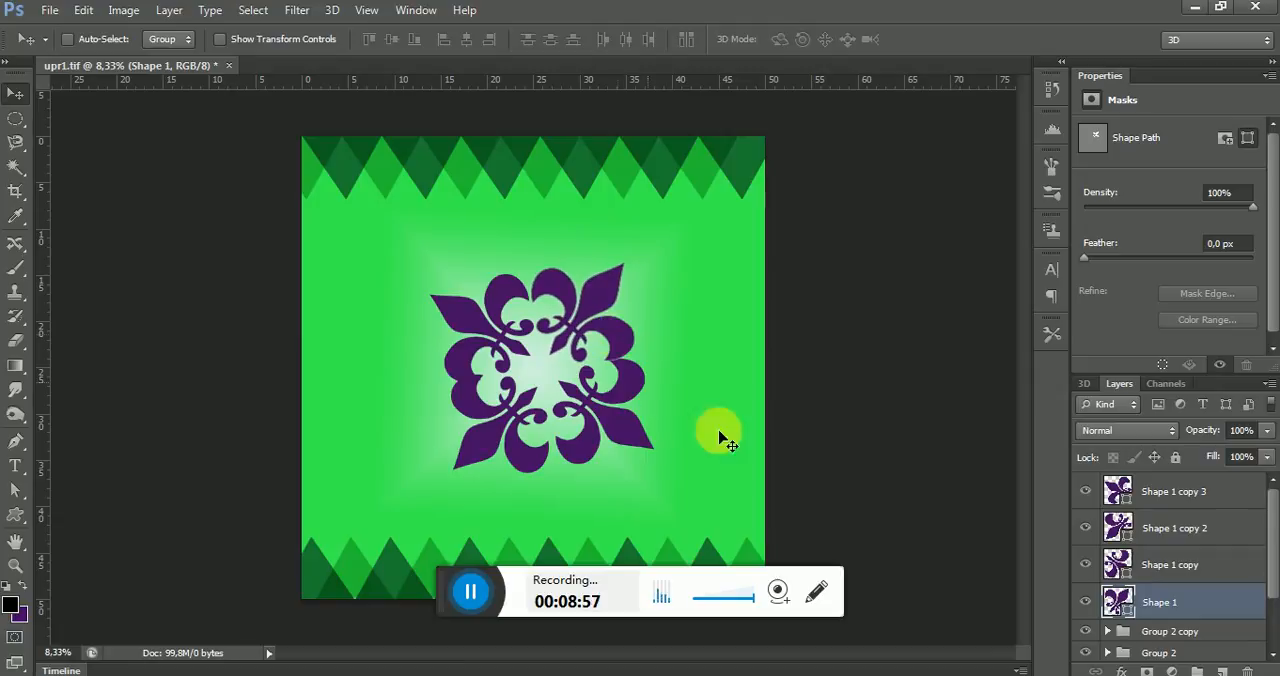
# Nudge Shape 1 copy slightly left to line it up under the Shape 1 fleur-de-lis
pyautogui.click(1217, 564)
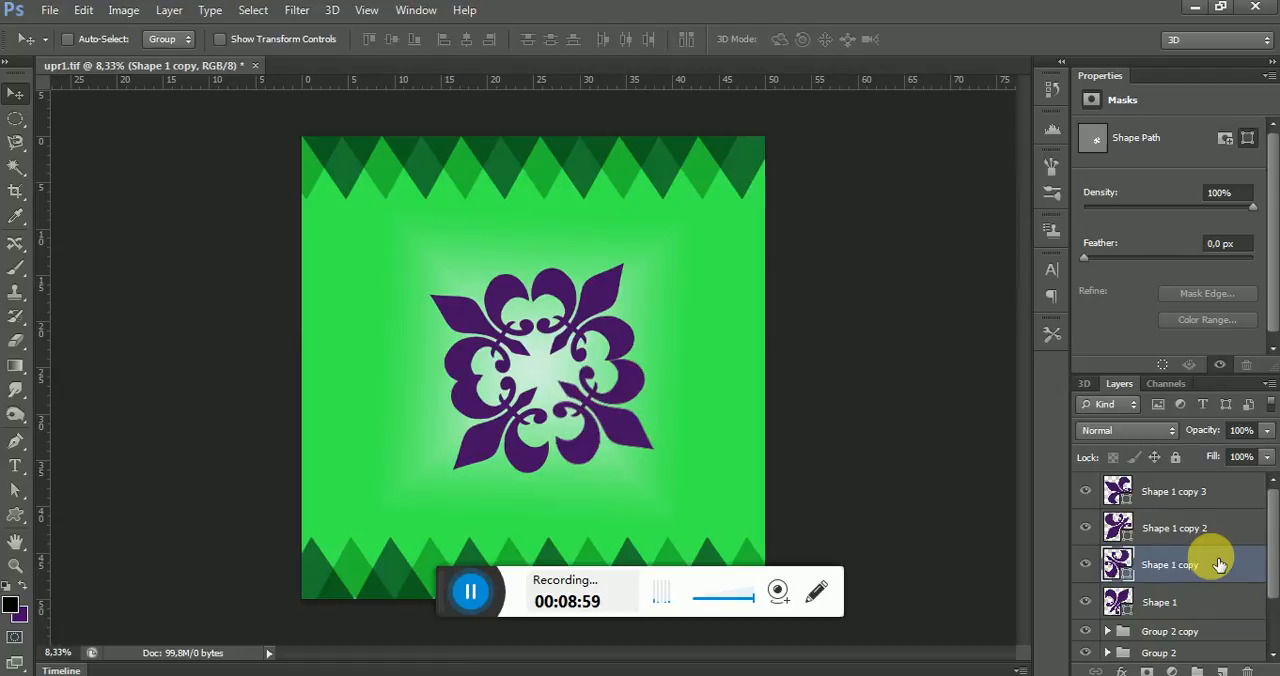
pyautogui.press('Left')
pyautogui.press('Left')
pyautogui.press('Left')
pyautogui.press('Left')
pyautogui.press('Left')
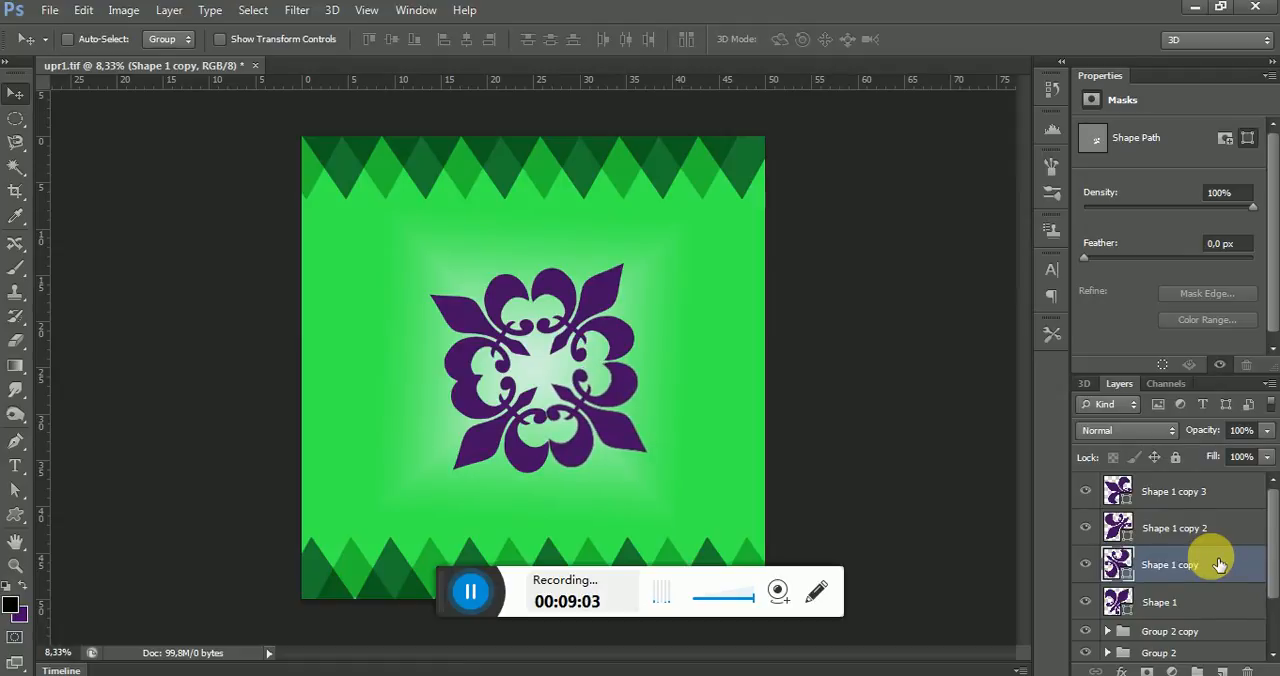
# Nudge Shape 1 copy 2 slightly left and up toward the Shape 1 copy 3 fleur-de-lis
pyautogui.click(1206, 527)
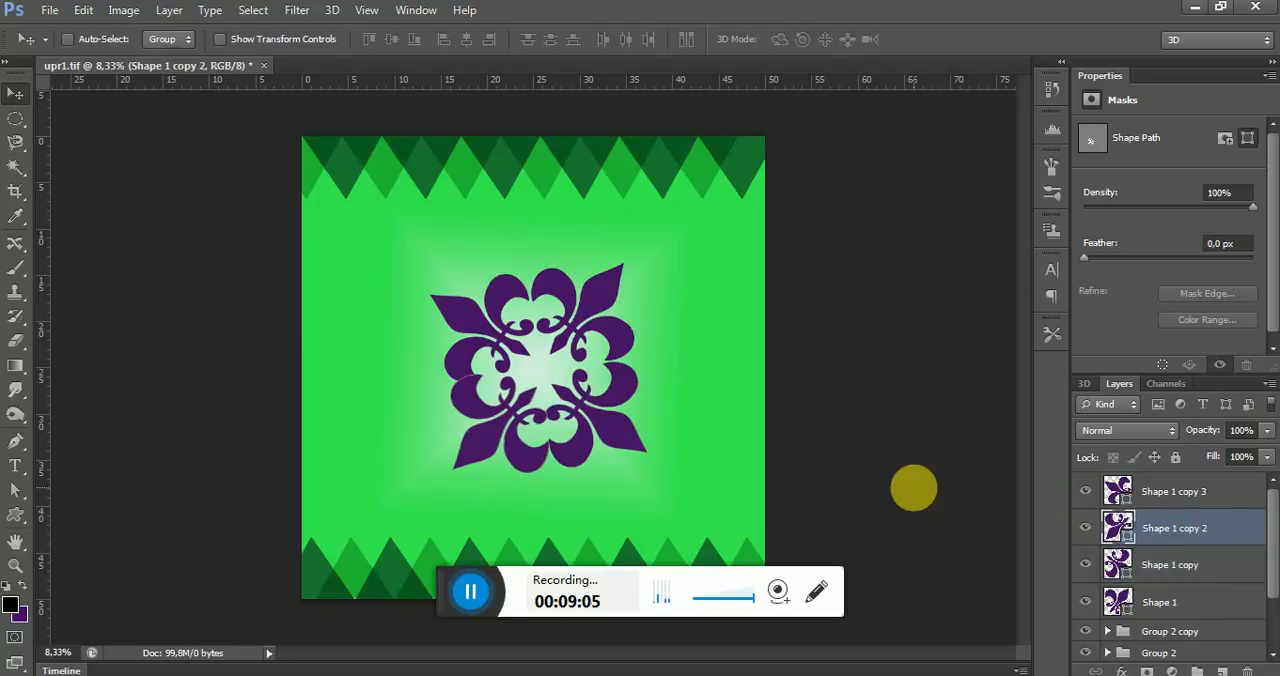
pyautogui.press('Left')
pyautogui.press('Left')
pyautogui.press('Left')
pyautogui.press('Left')
pyautogui.press('Left')
pyautogui.press('Left')
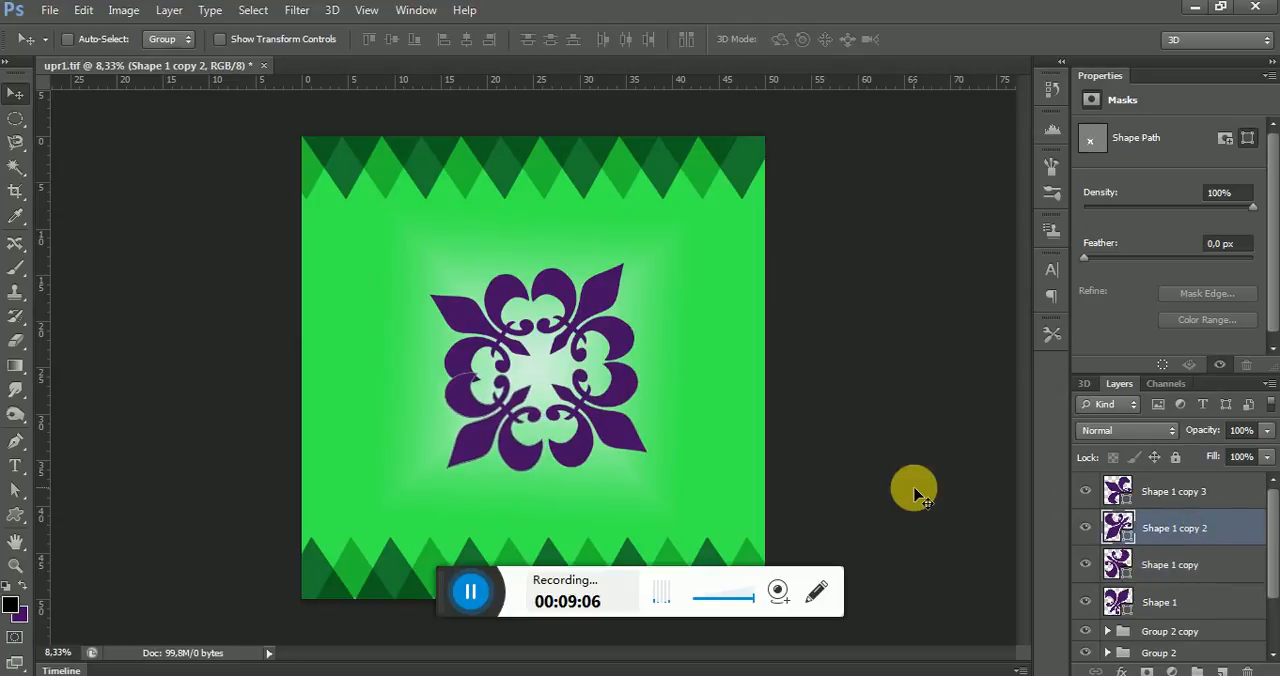
pyautogui.press('Left')
pyautogui.press('Left')
pyautogui.press('Left')
pyautogui.press('Left')
pyautogui.press('Left')
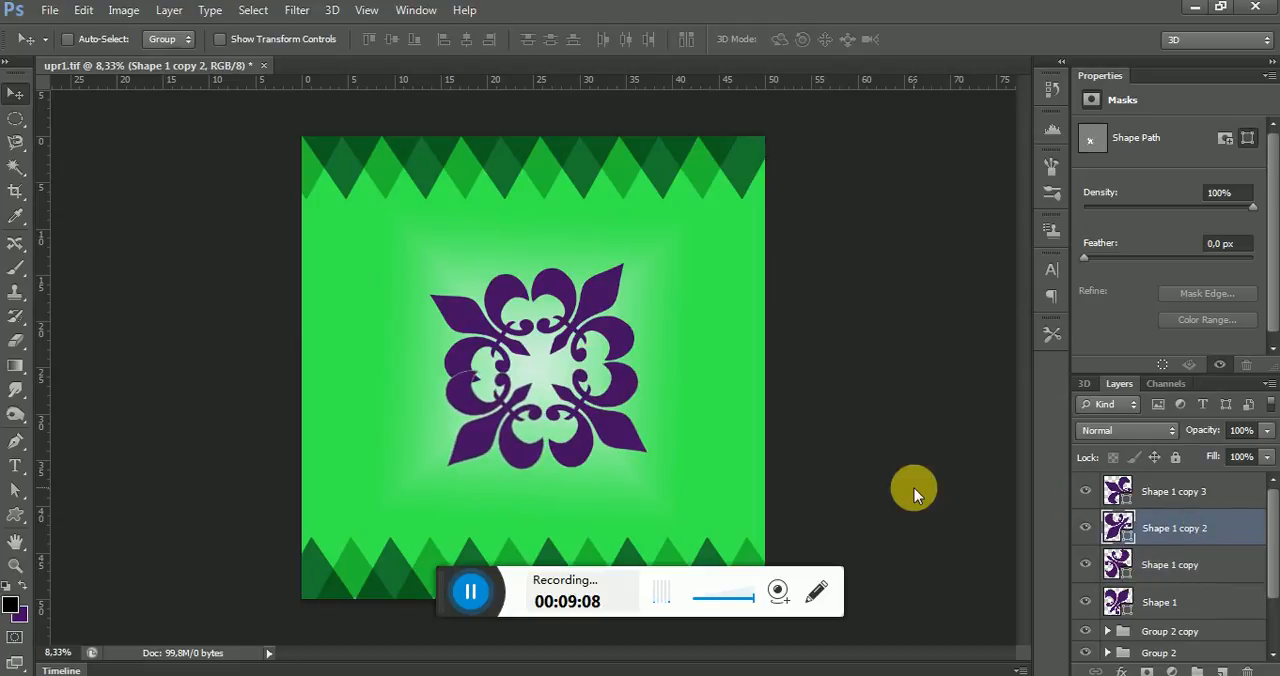
# Fine-tune the position of Shape 1 copy 3 with small nudges, leaving it slightly up and left of its original spot
pyautogui.click(1218, 490)
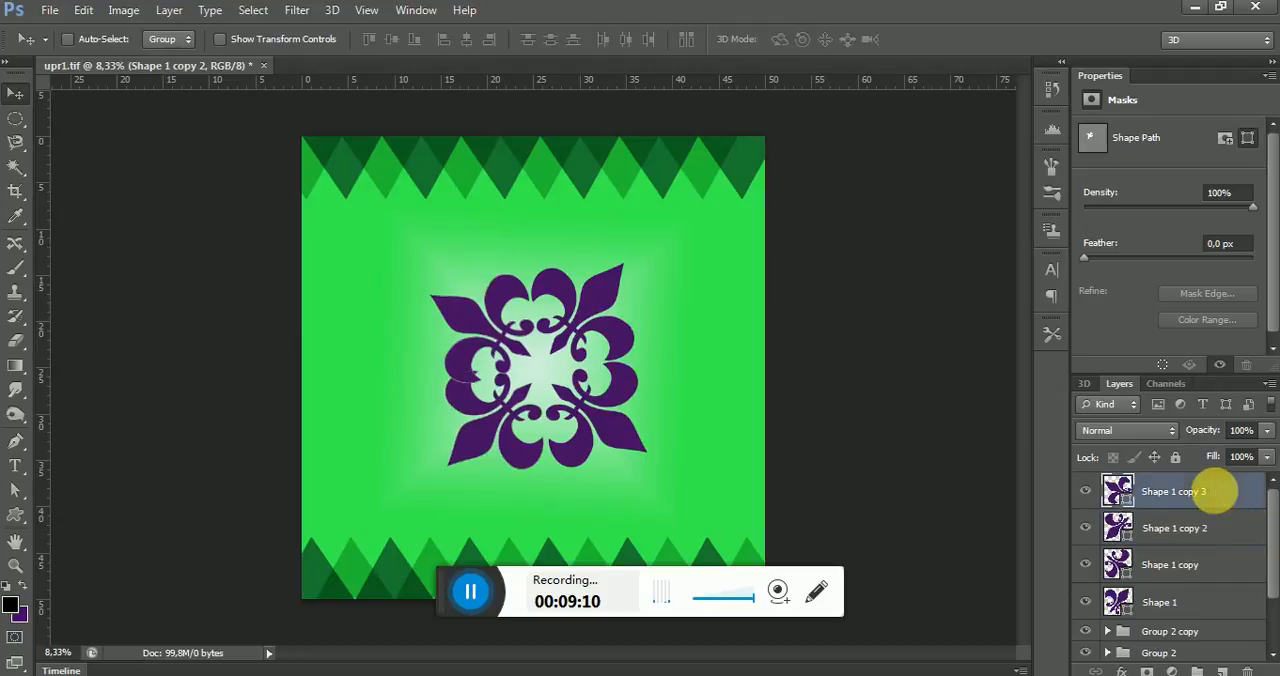
pyautogui.press('Right')
pyautogui.press('Right')
pyautogui.press('Right')
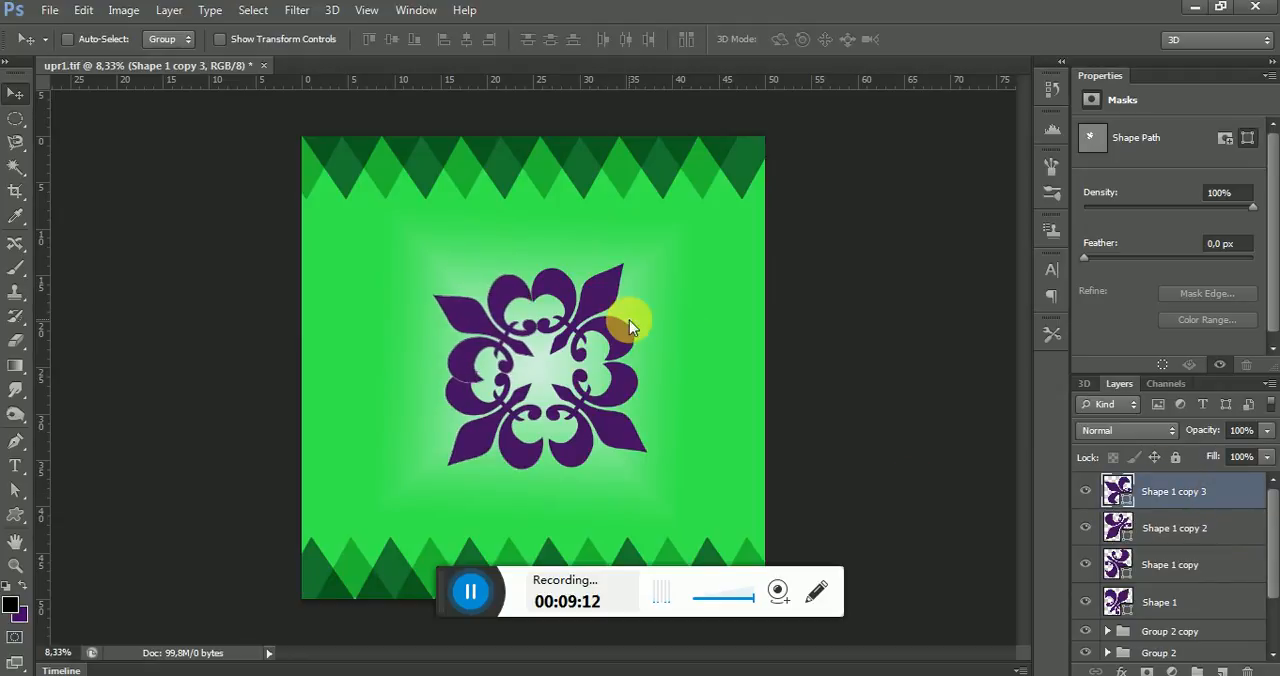
pyautogui.press('Up')
pyautogui.press('Up')
pyautogui.press('Left')
pyautogui.press('Left')
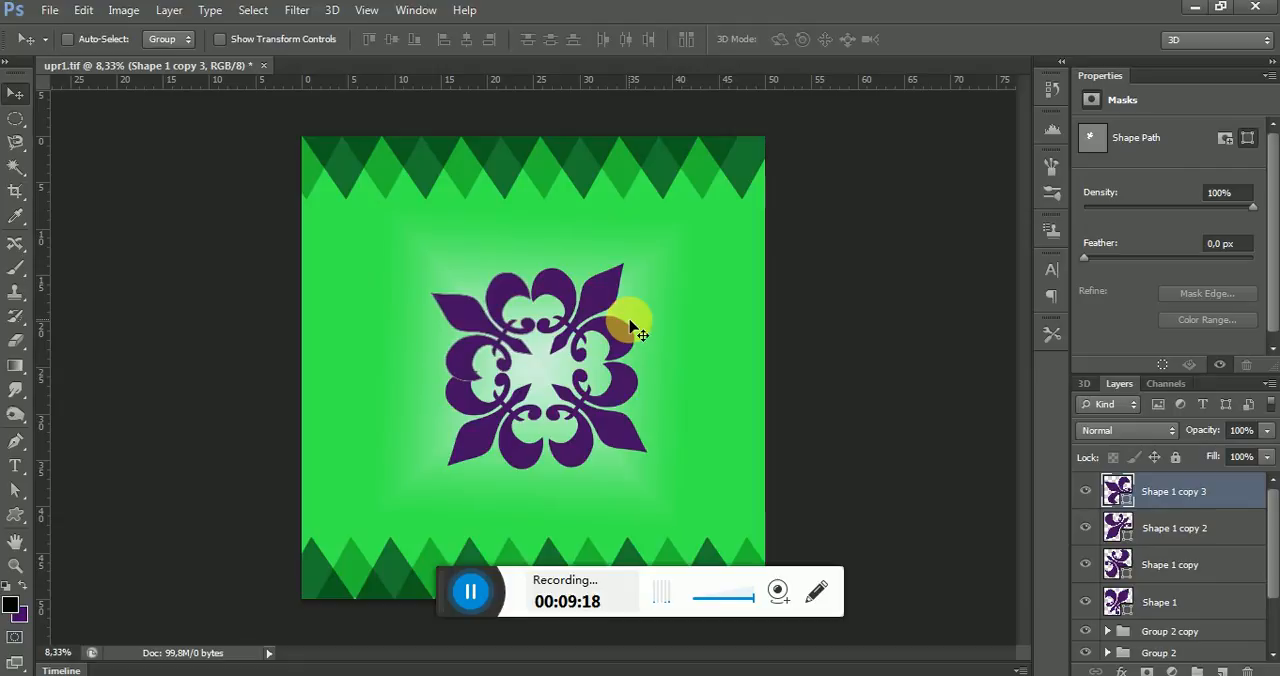
pyautogui.press('Left')
pyautogui.press('Left')
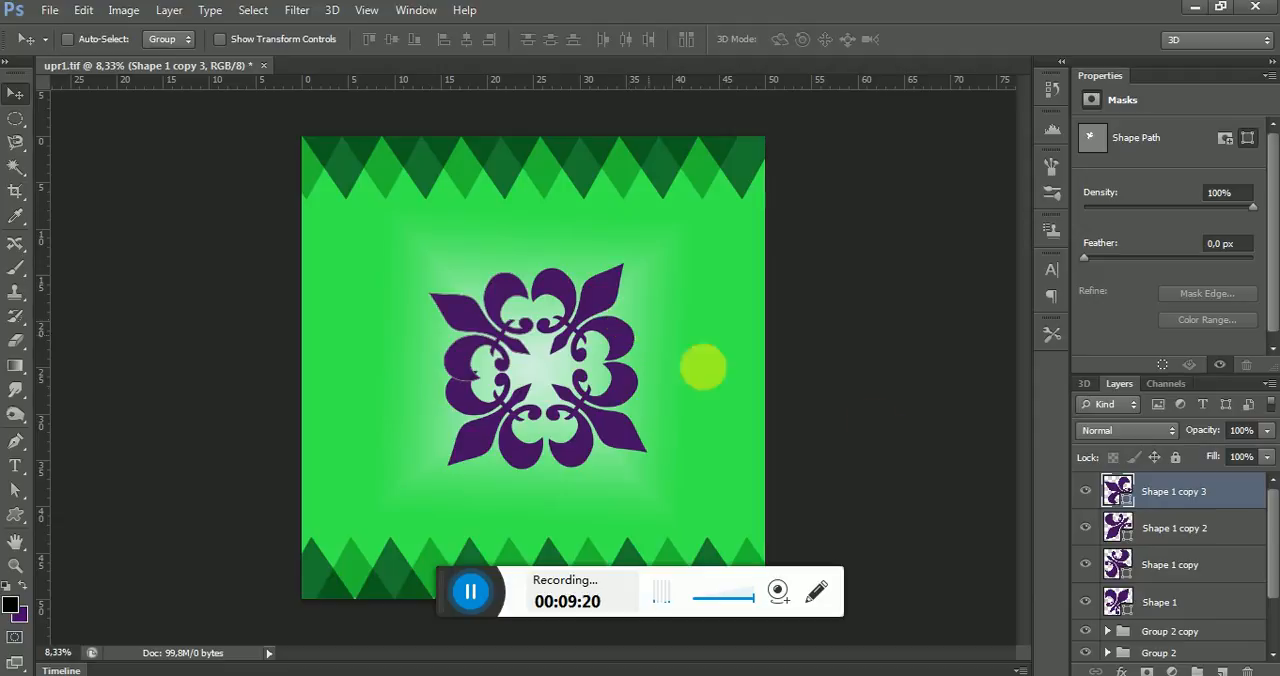
# Move Shape 1 copy 2 slightly down and right to separate it from the fleur-de-lis above it
pyautogui.click(1160, 527)
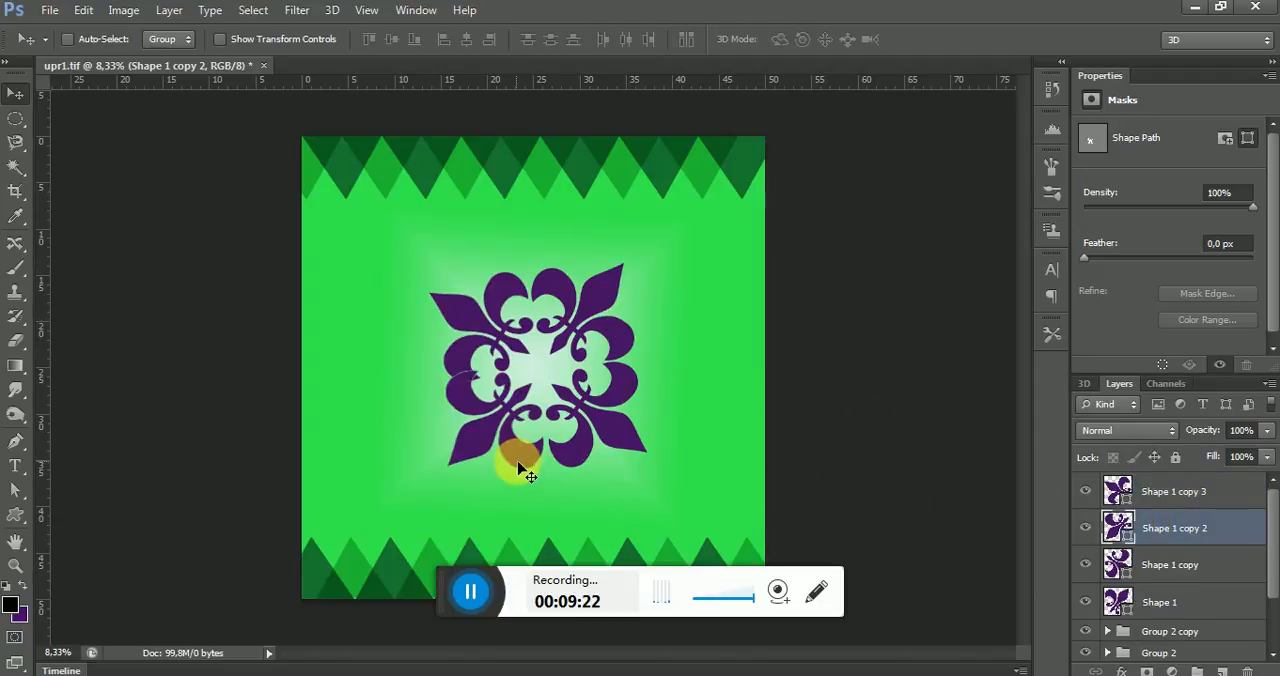
pyautogui.moveTo(516, 465); pyautogui.dragTo(522, 477)
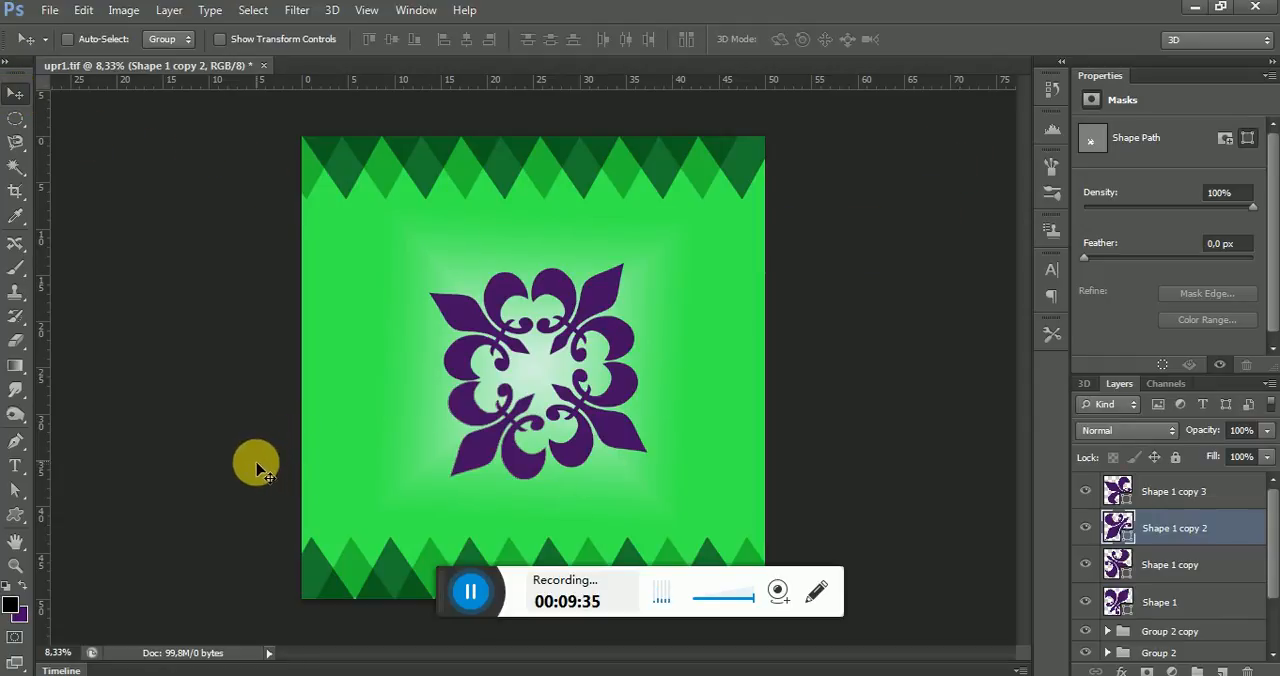
# Group the four fleur-de-lis layers, from Shape 1 to Shape 1 copy 3, into one layer group
pyautogui.click(15, 517)
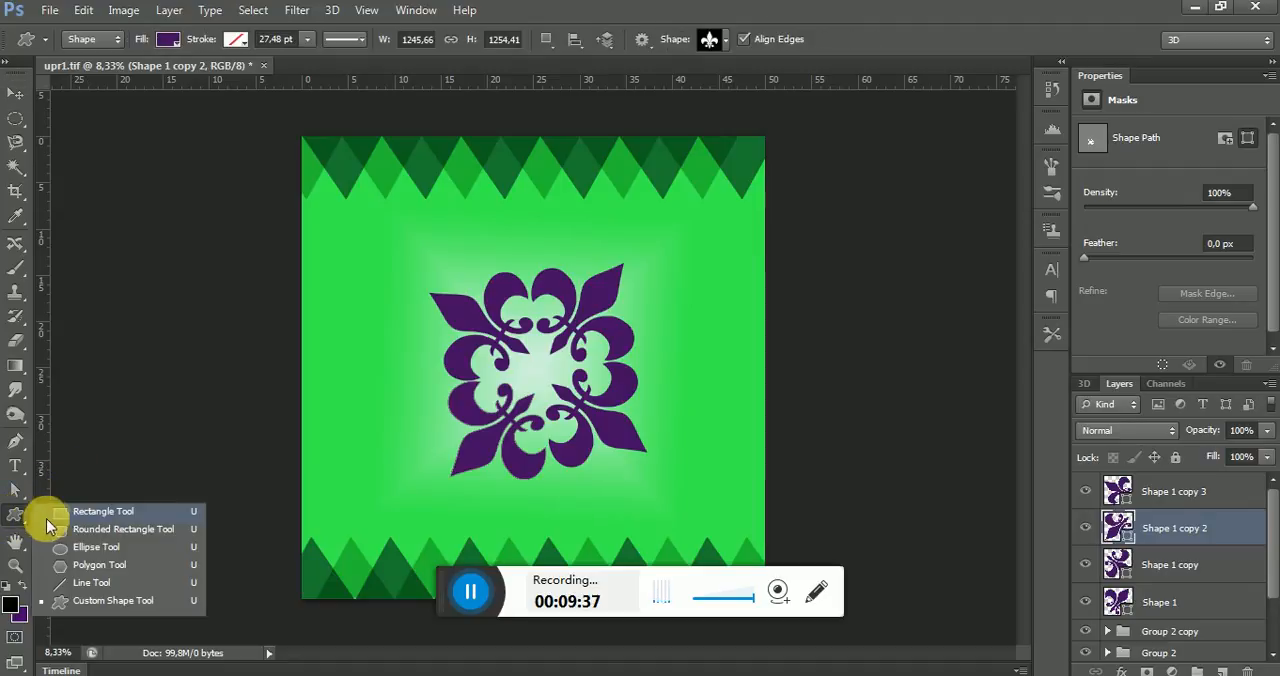
pyautogui.click(97, 553)
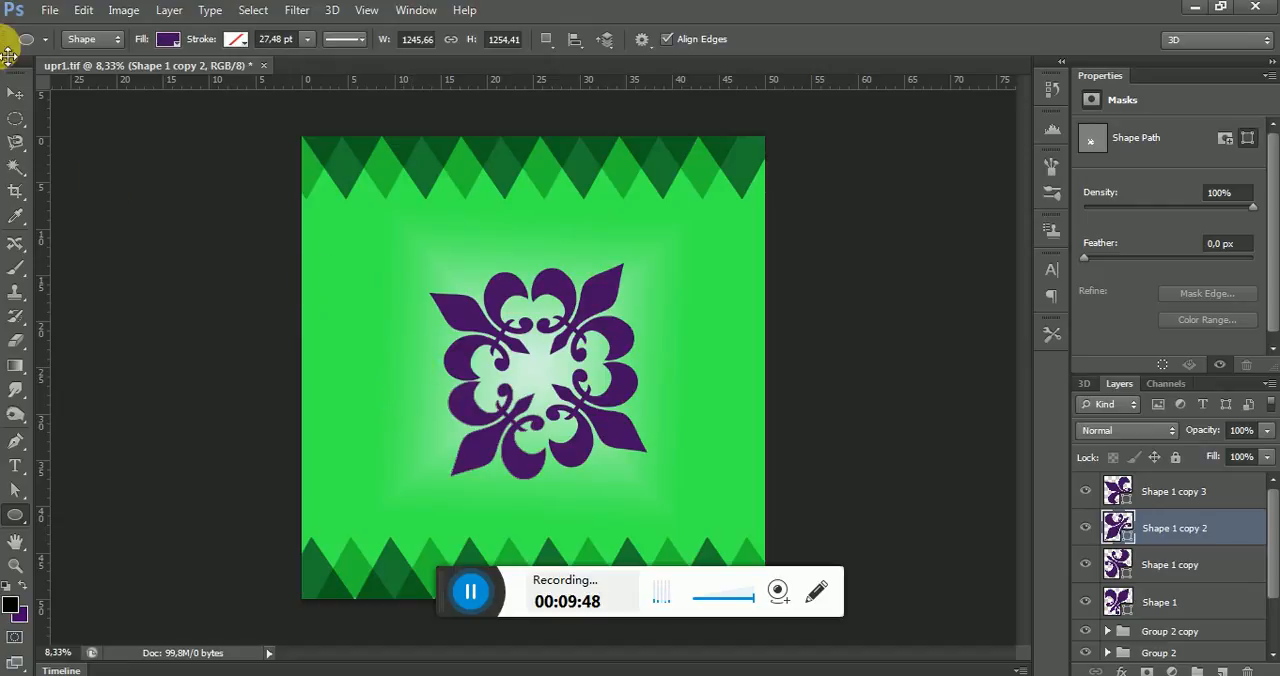
pyautogui.click(15, 93)
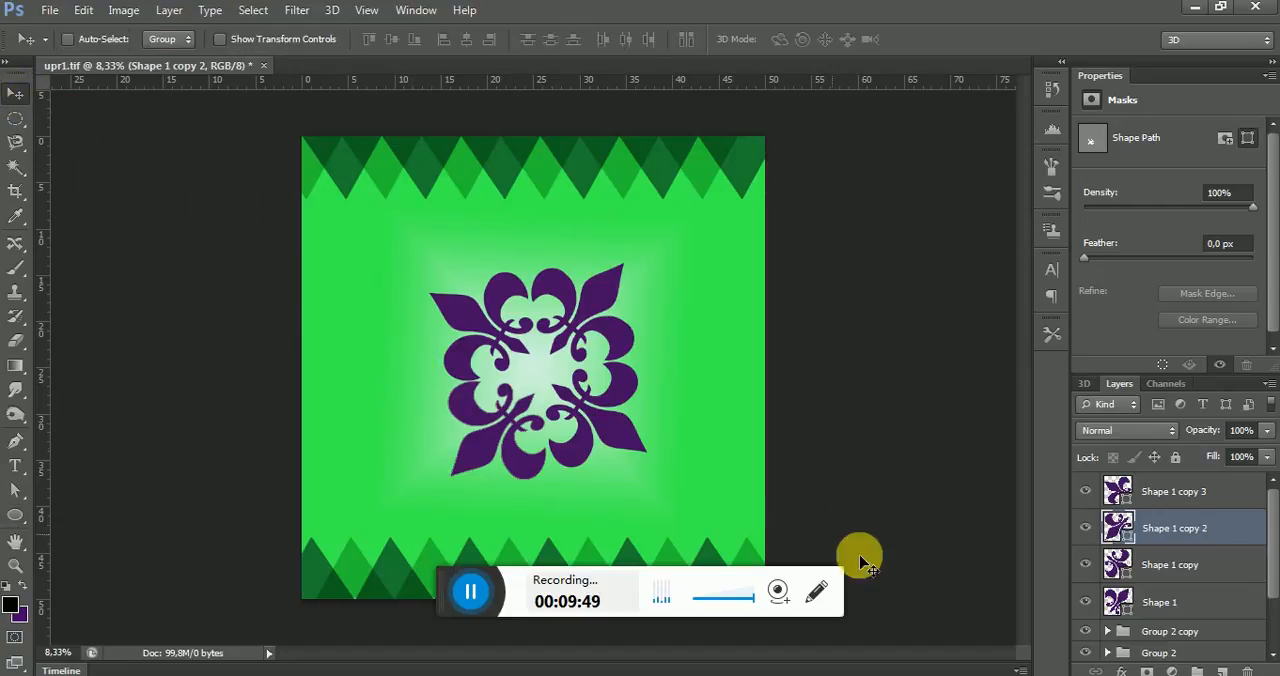
pyautogui.click(1195, 600)
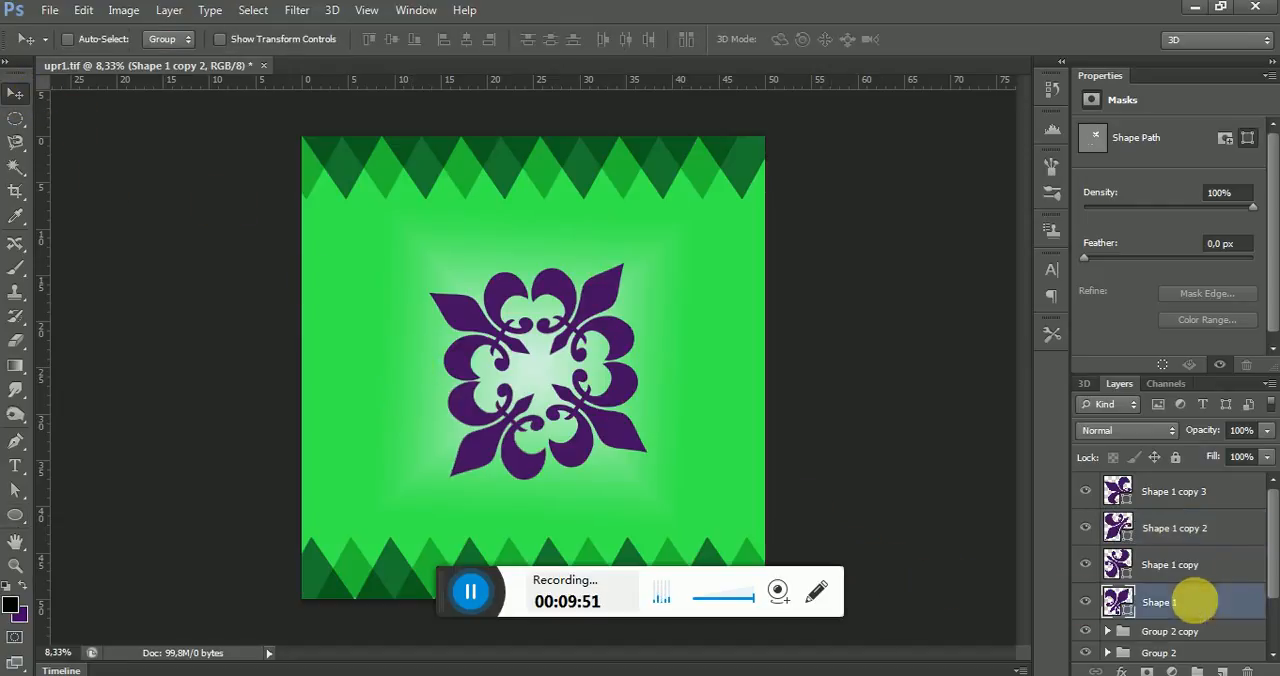
pyautogui.keyDown('shift'); pyautogui.click(1180, 494); pyautogui.keyUp('shift')
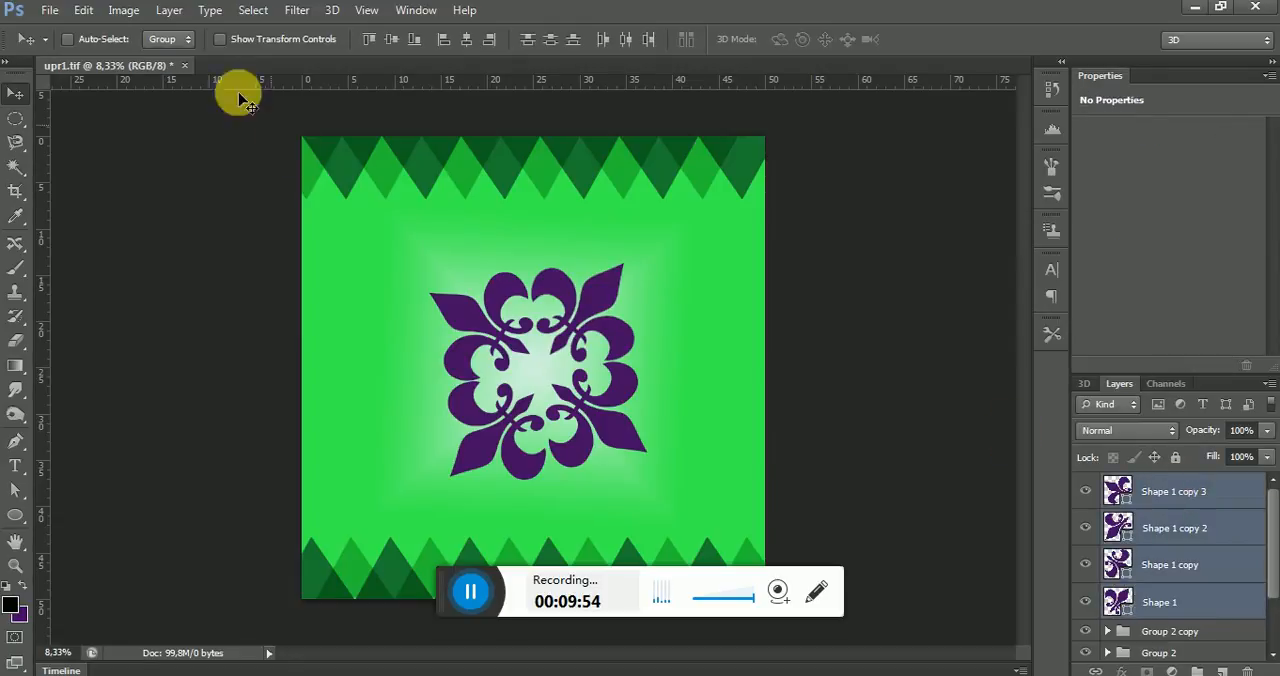
pyautogui.click(182, 14)
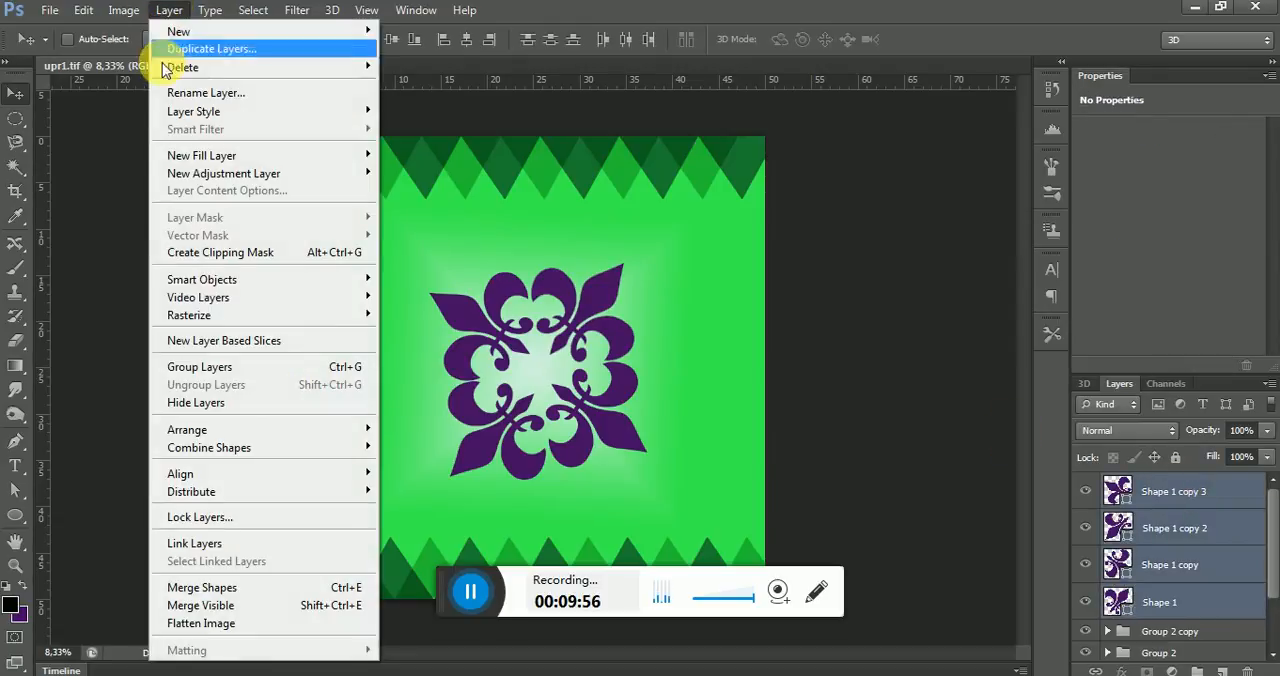
pyautogui.click(213, 372)
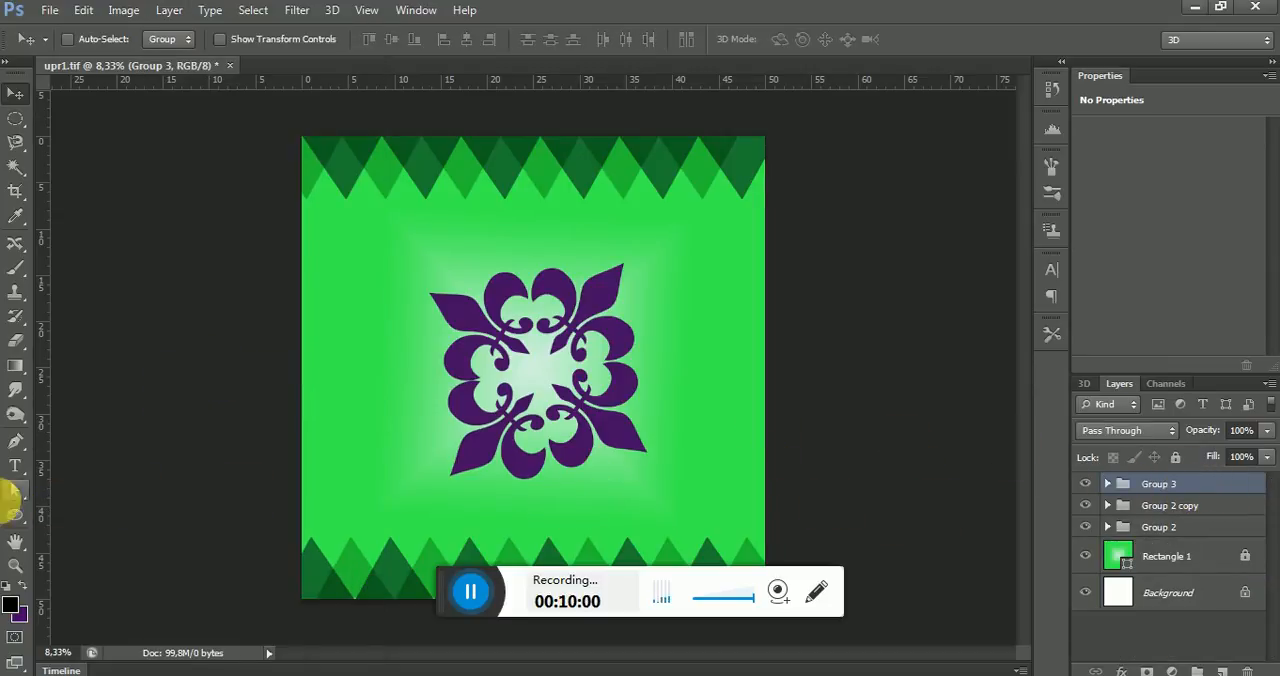
# With the Ellipse tool, draw a row of three shrinking red circles with black strokes beside the ornament, the largest about 349 px wide
pyautogui.click(16, 516)
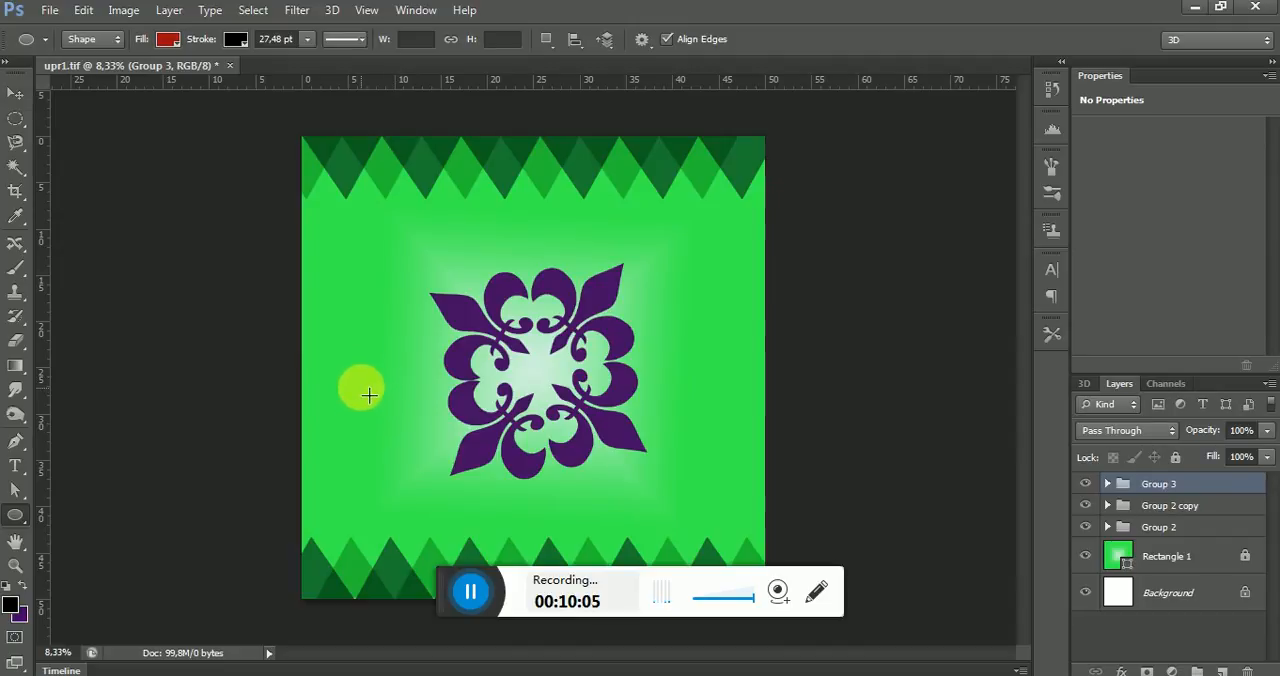
pyautogui.moveTo(367, 393); pyautogui.dragTo(393, 420)
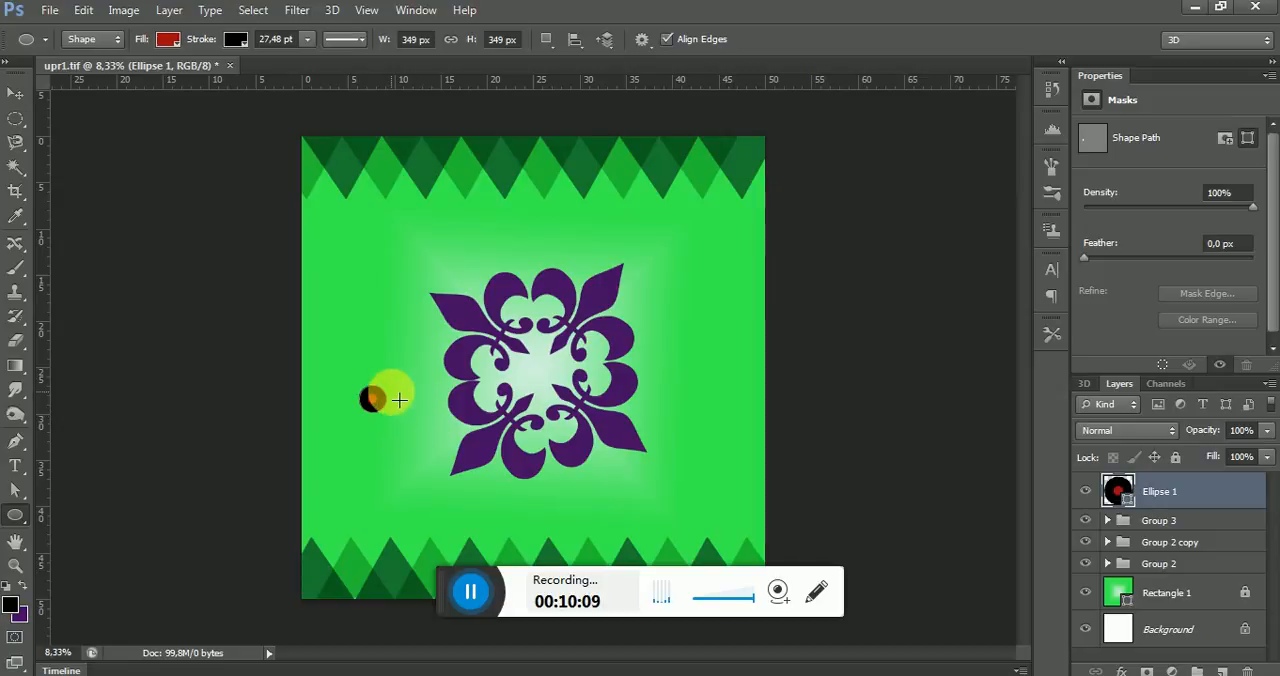
pyautogui.moveTo(401, 398); pyautogui.dragTo(432, 409)
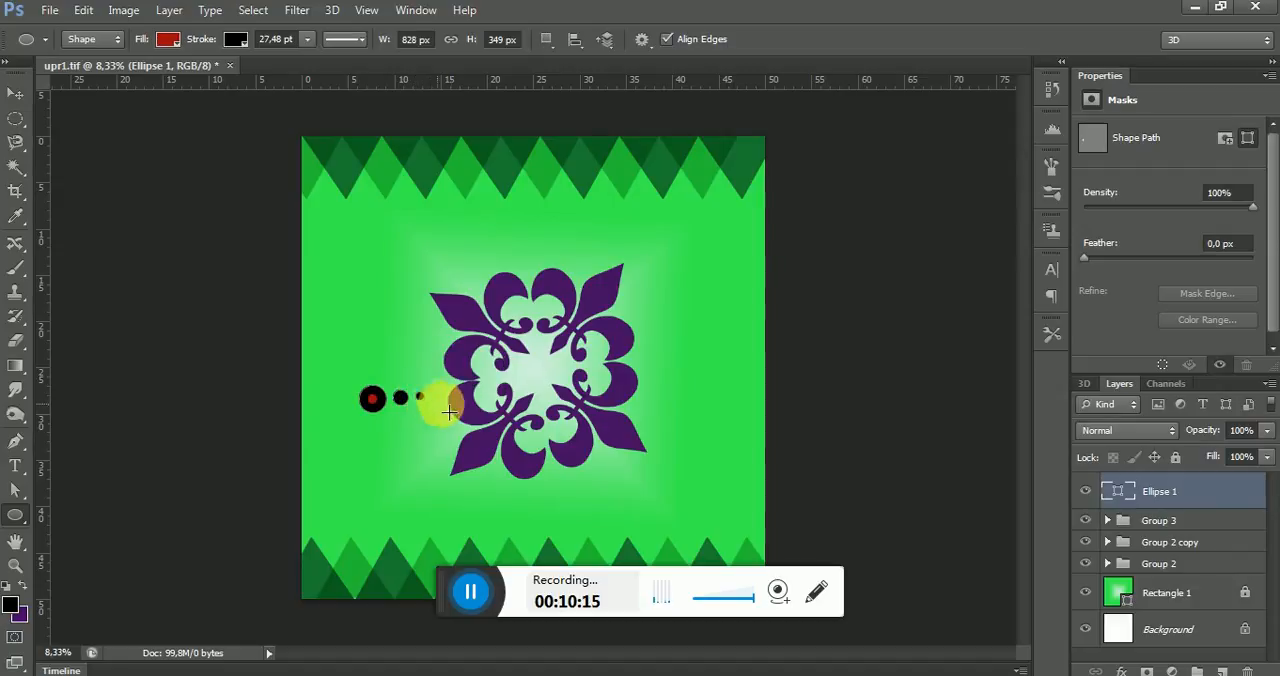
pyautogui.click(14, 94)
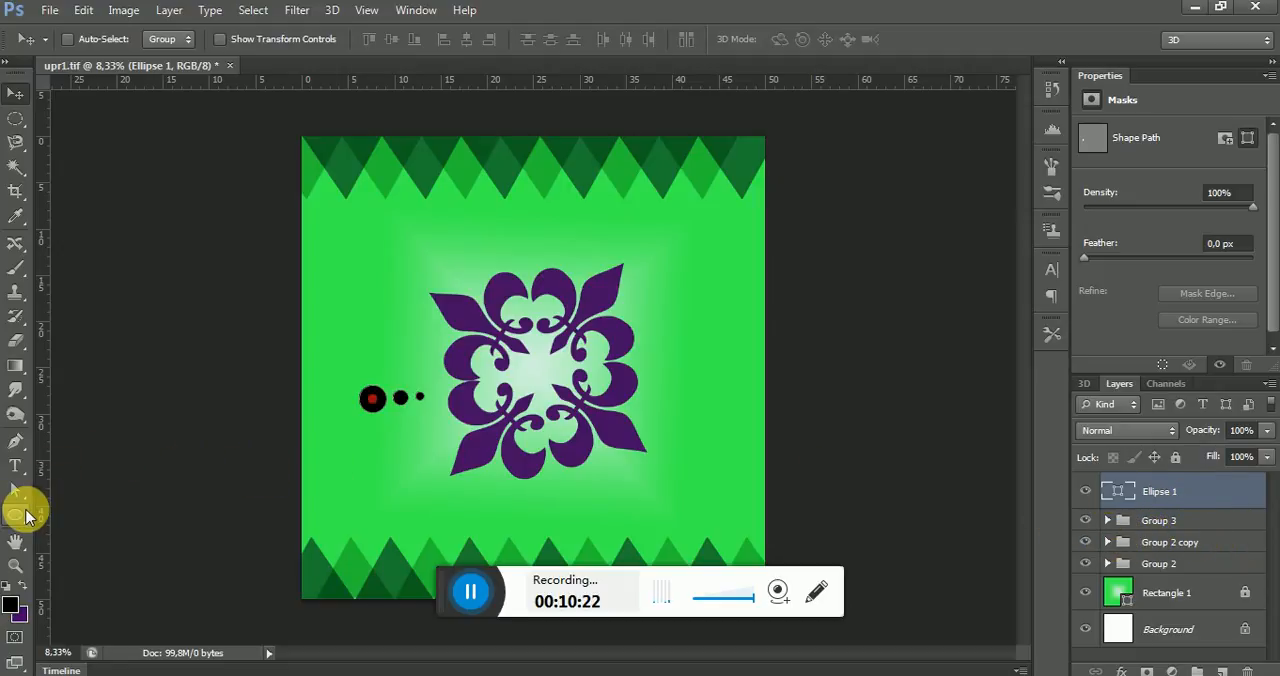
pyautogui.click(22, 515)
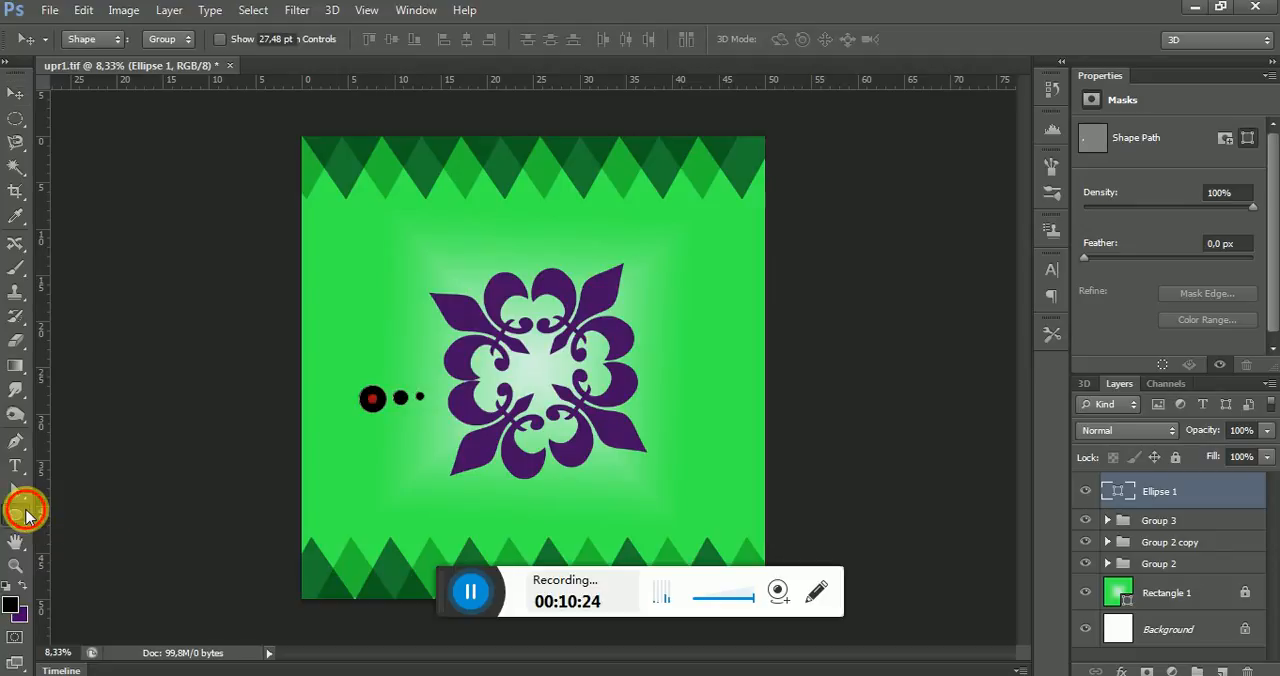
# Duplicate the row of circles, rotate the copy about -169° and align its largest circle over the original's to form a five-circle row
pyautogui.click(15, 93)
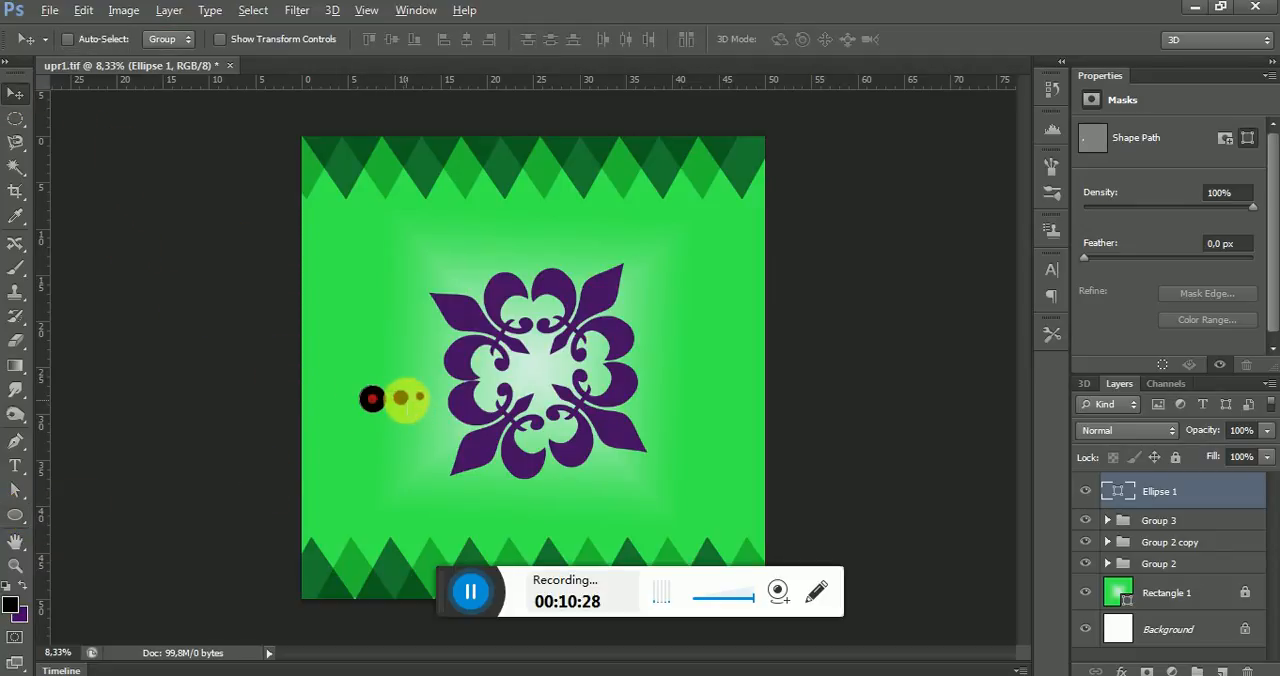
pyautogui.moveTo(405, 400); pyautogui.dragTo(408, 440)
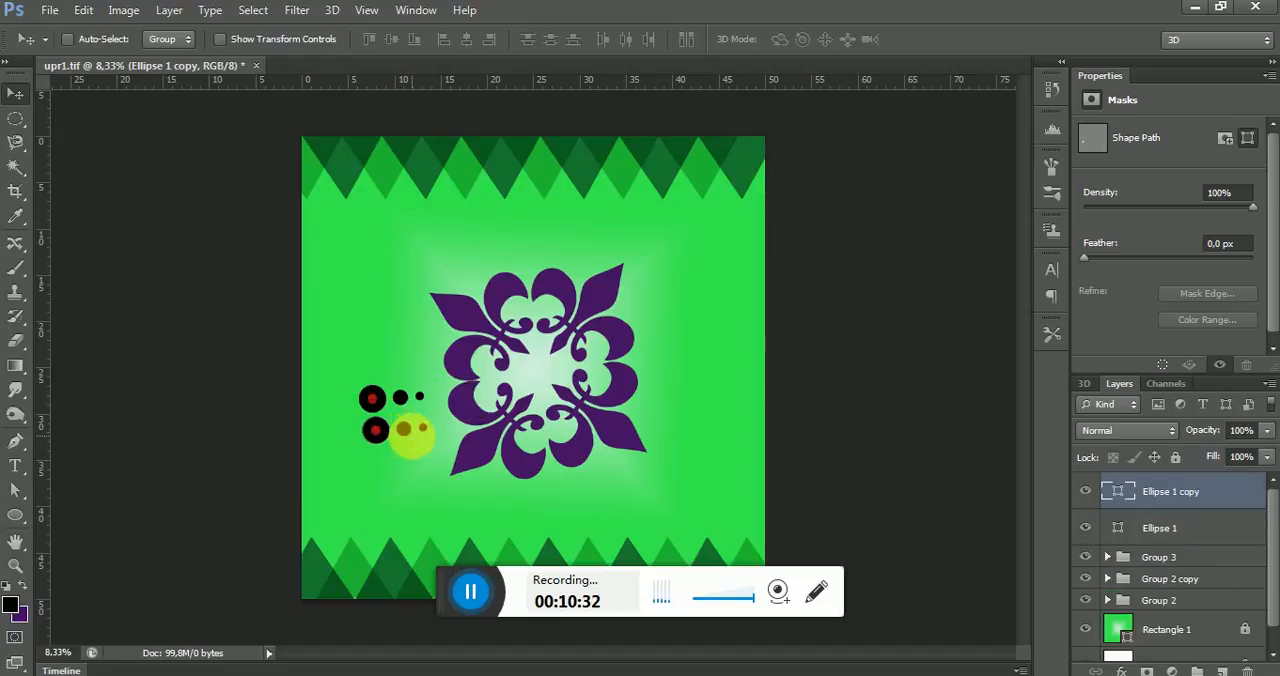
pyautogui.hotkey('ctrl', 't')
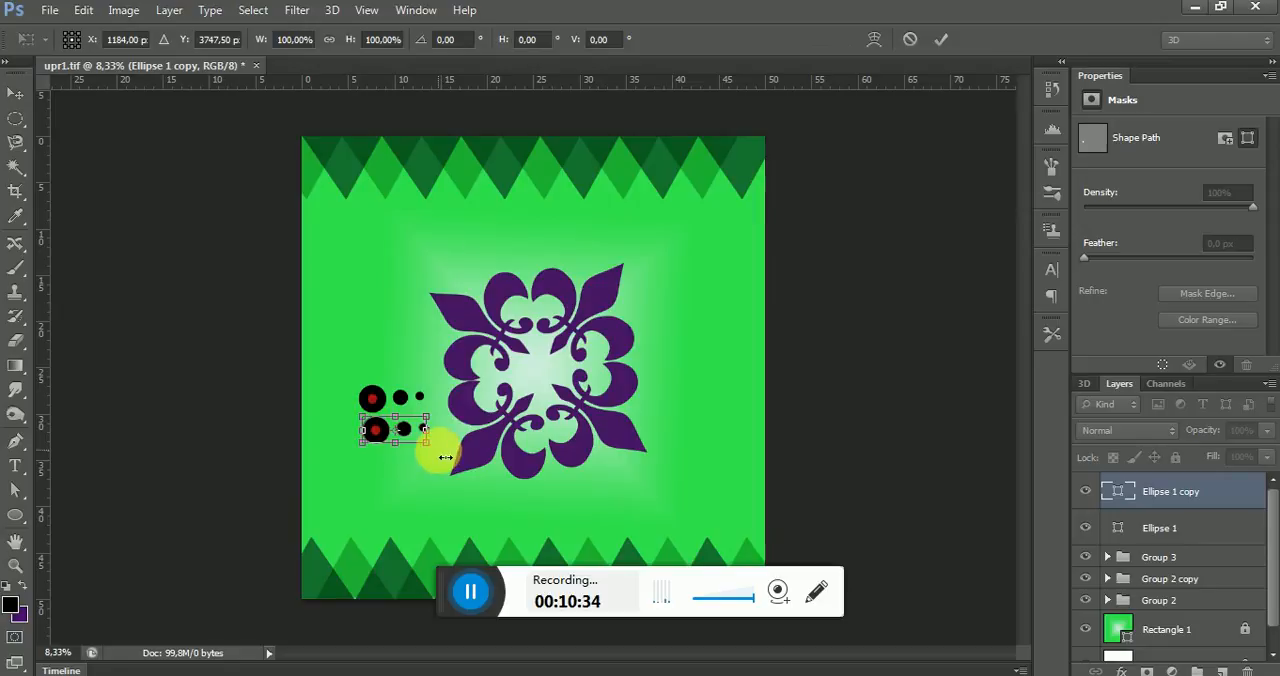
pyautogui.moveTo(440, 467); pyautogui.dragTo(338, 363)
pyautogui.moveTo(411, 449); pyautogui.dragTo(370, 412)
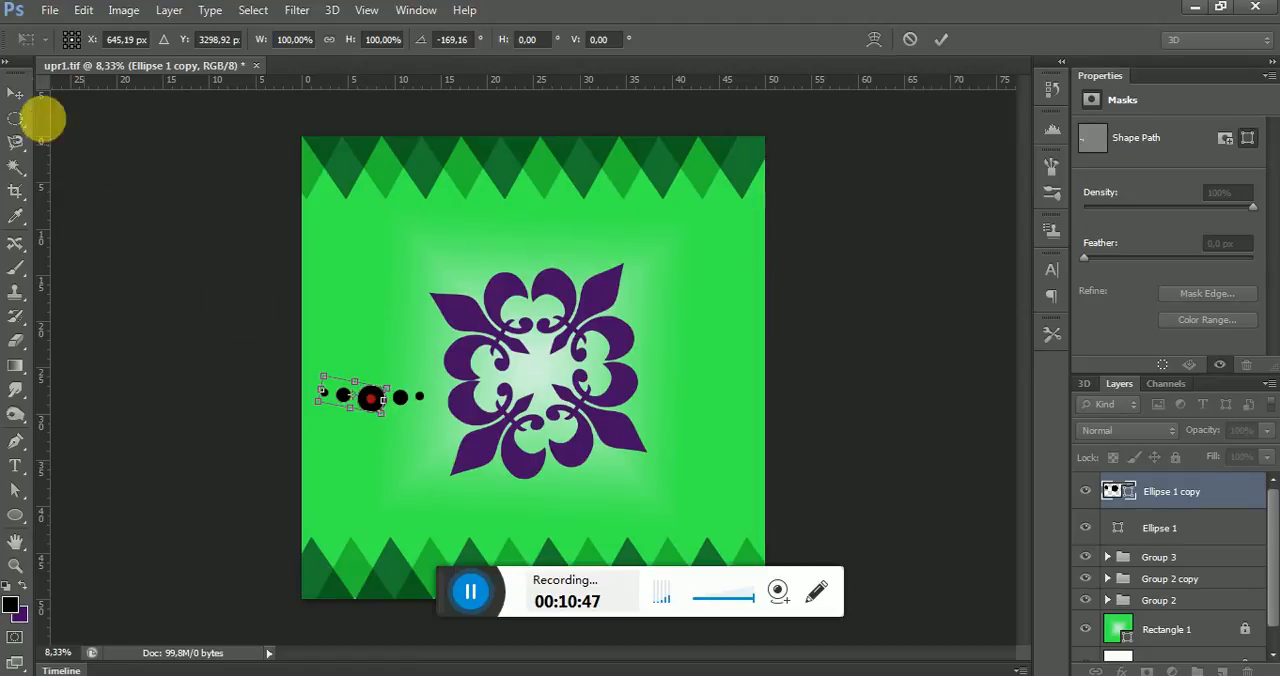
pyautogui.click(24, 97)
pyautogui.click(565, 270)
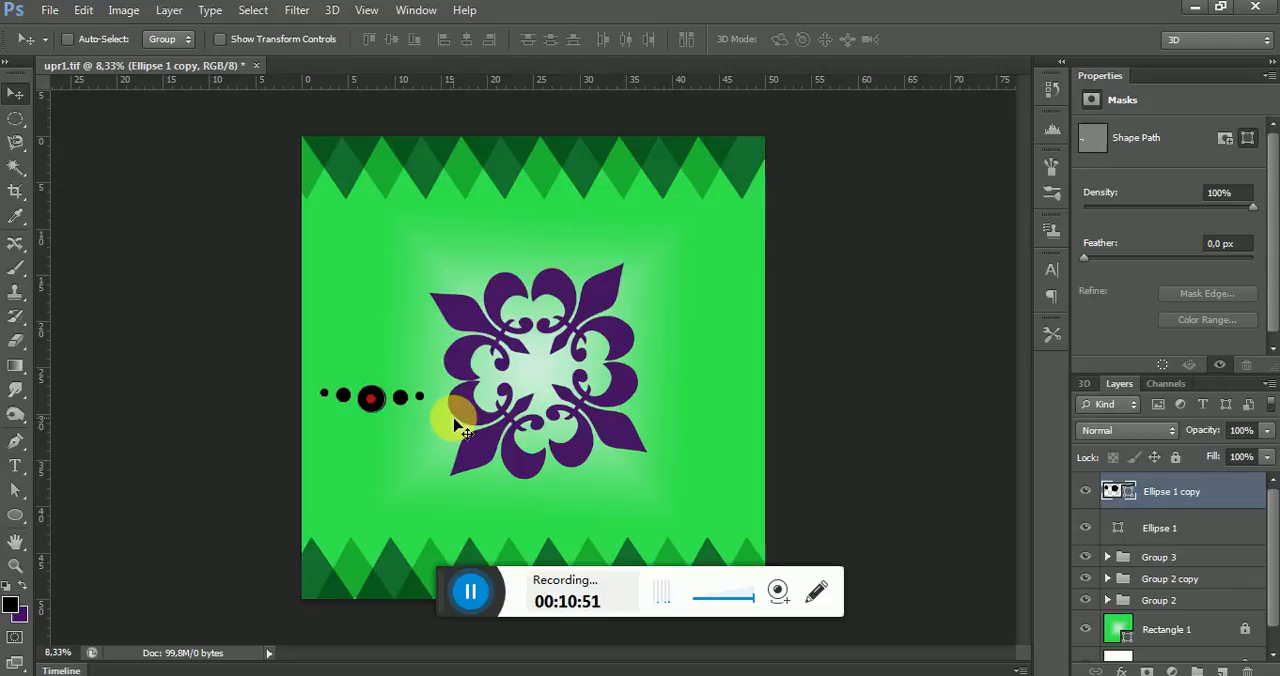
# Give the Ellipse 1 copy circles a light purple fill and a dark purple stroke from the recently used colors
pyautogui.click(15, 515)
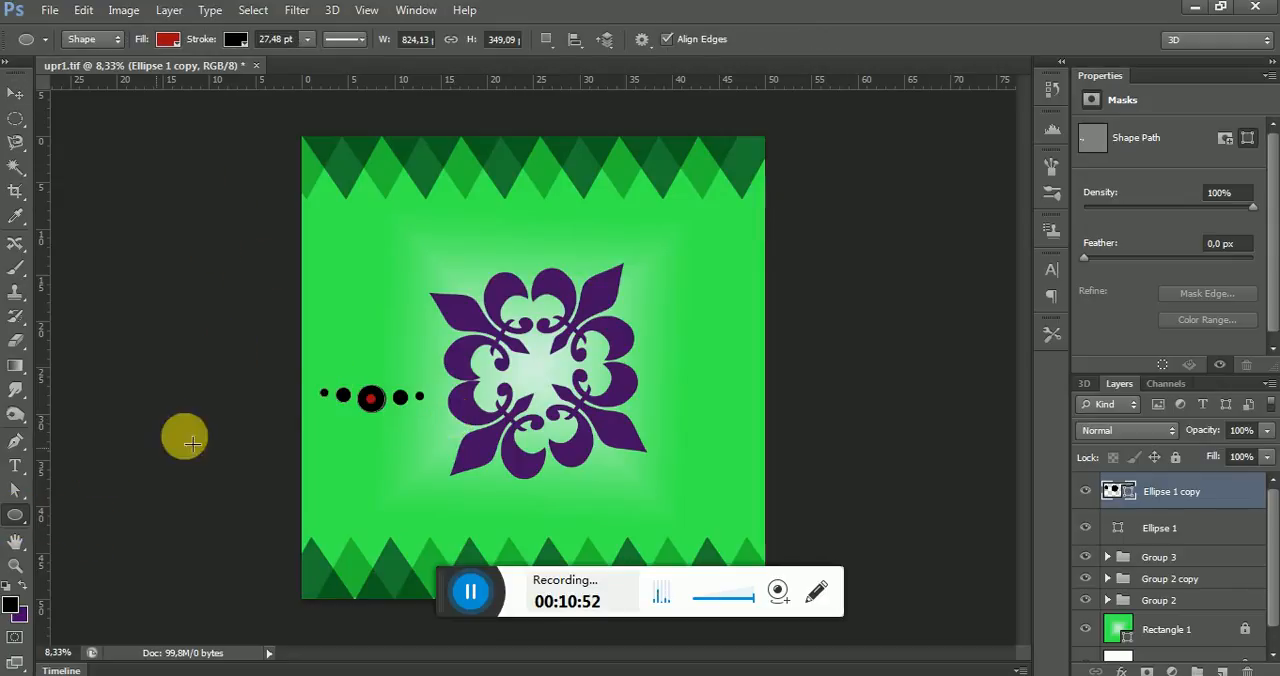
pyautogui.click(168, 40)
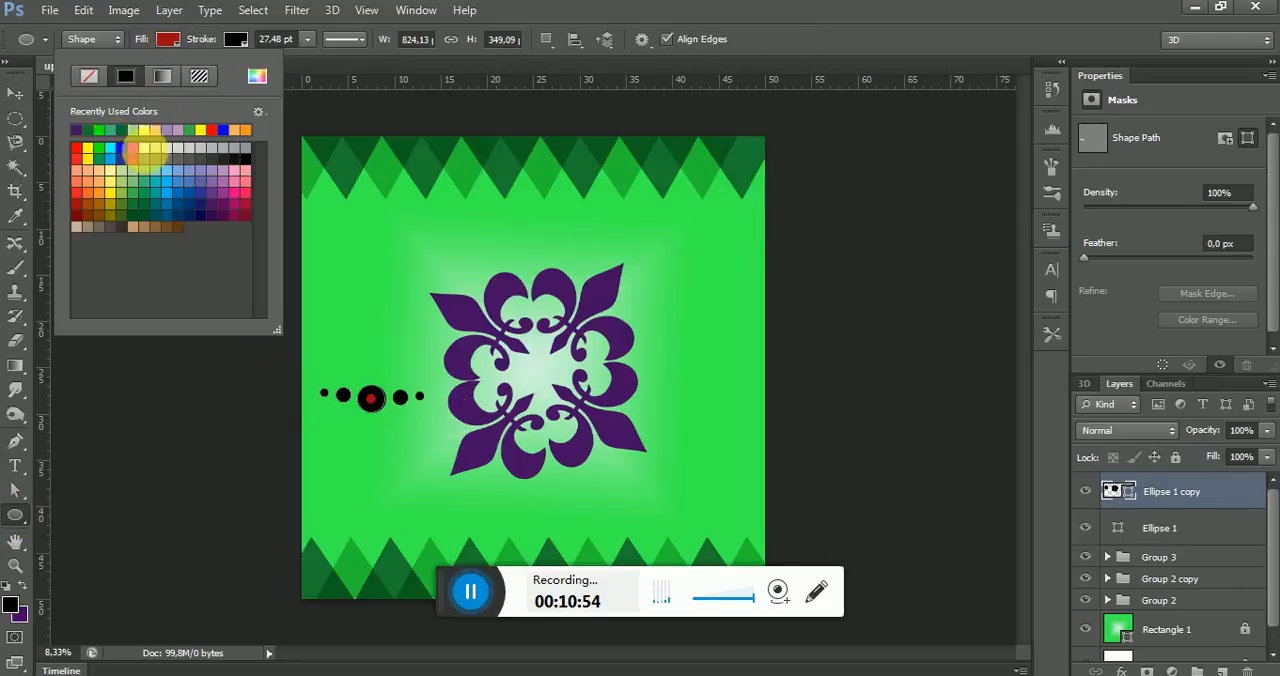
pyautogui.click(180, 131)
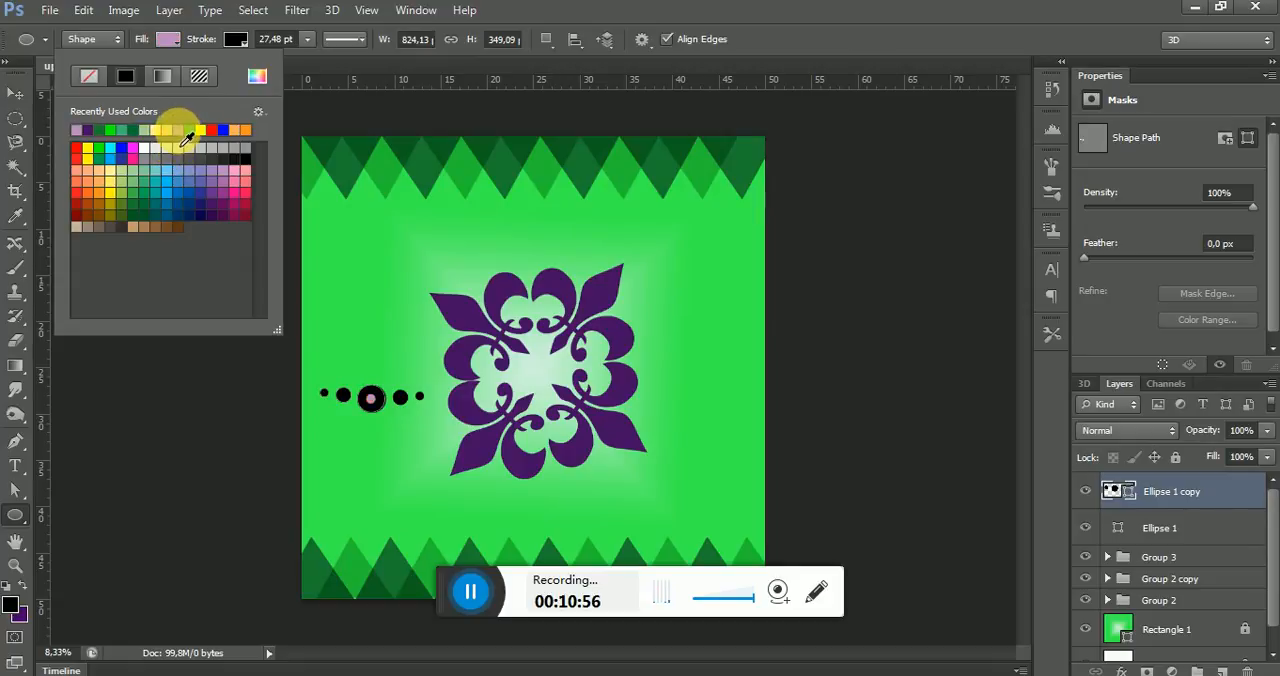
pyautogui.click(236, 39)
pyautogui.click(158, 77)
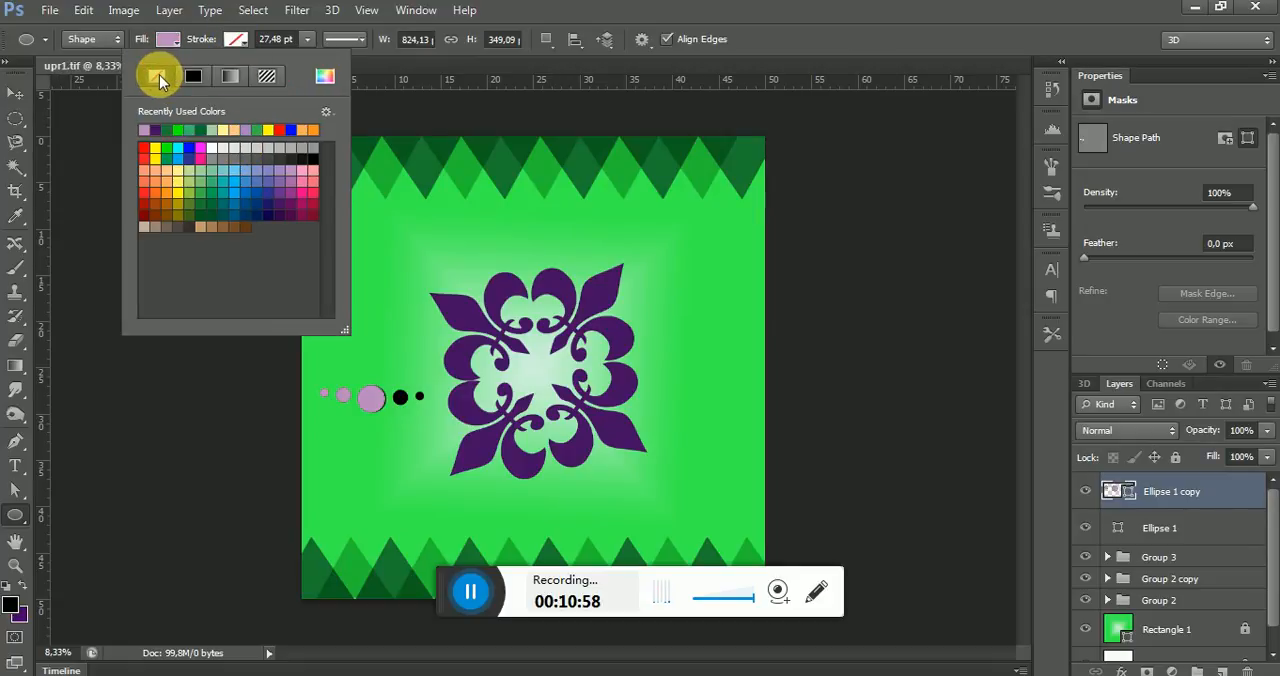
pyautogui.click(238, 40)
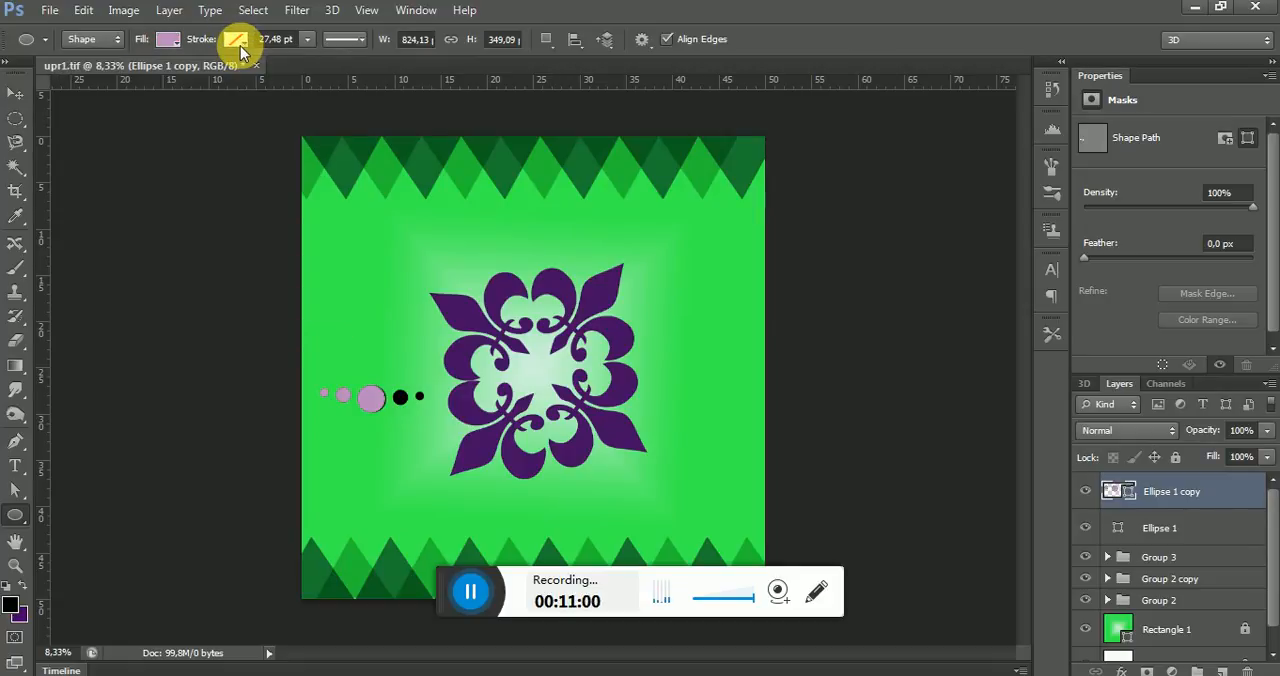
pyautogui.click(238, 40)
pyautogui.click(157, 130)
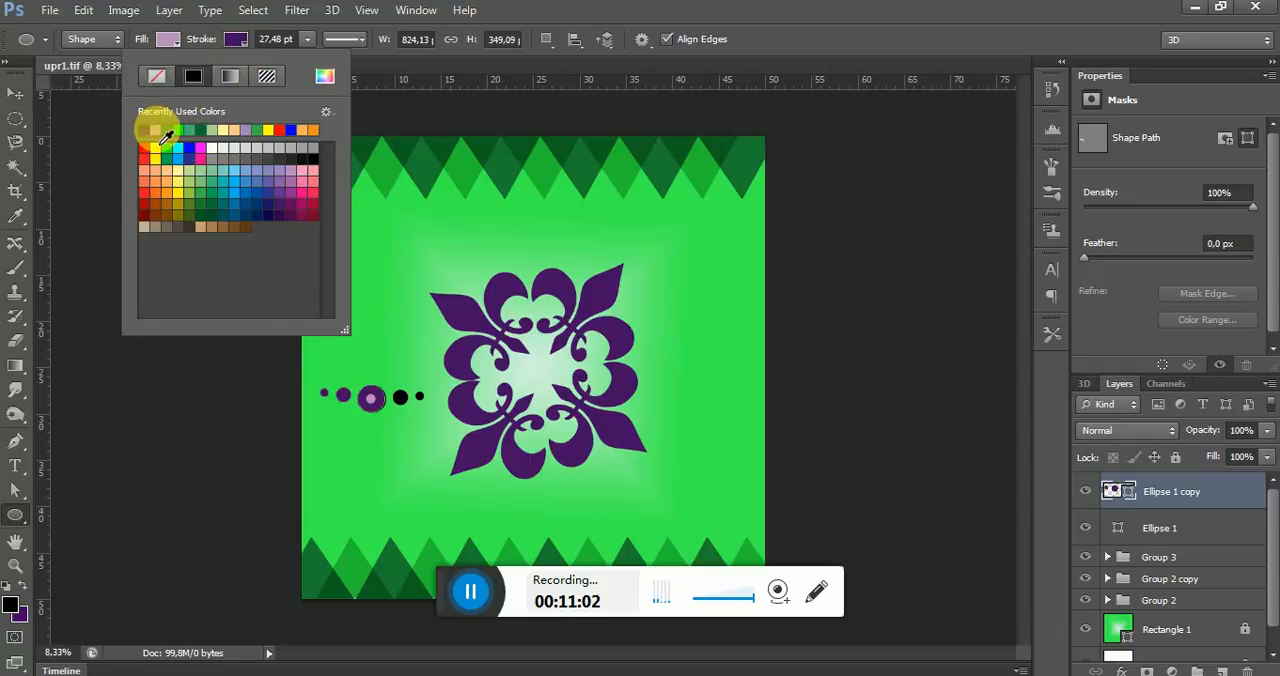
# Thin the stroke of the Ellipse 1 copy circles to about 5 pt
pyautogui.click(306, 41)
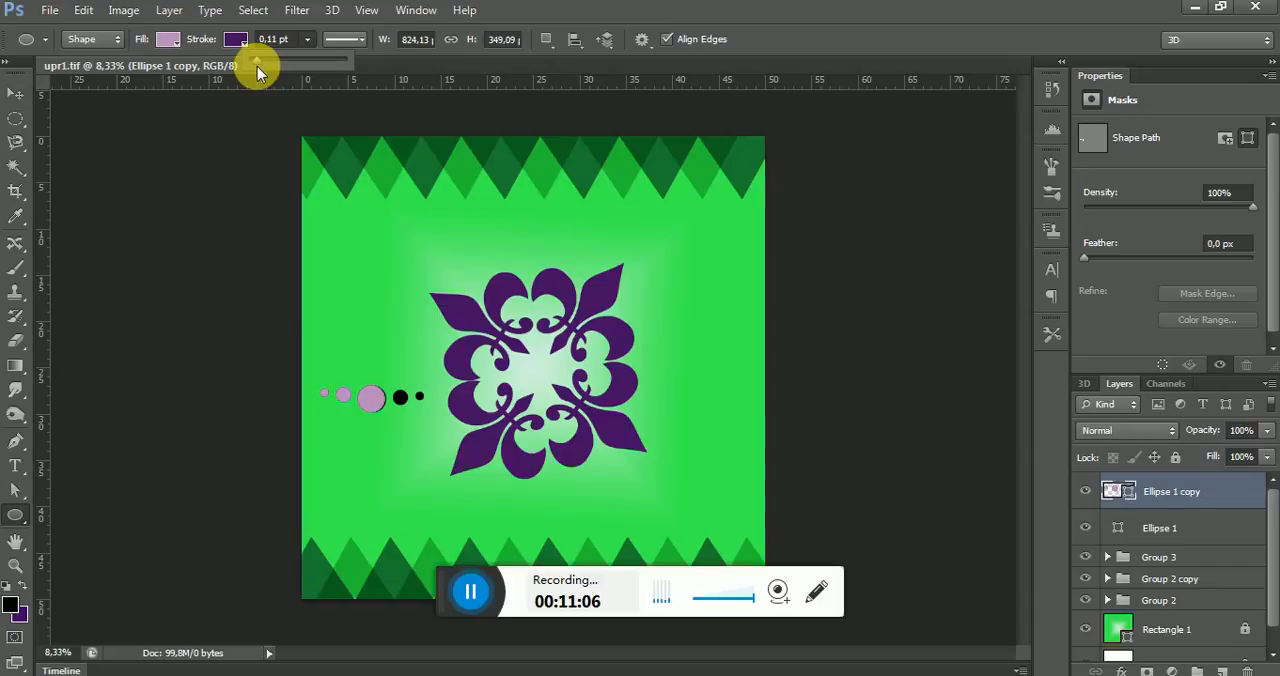
pyautogui.moveTo(257, 66); pyautogui.dragTo(259, 69)
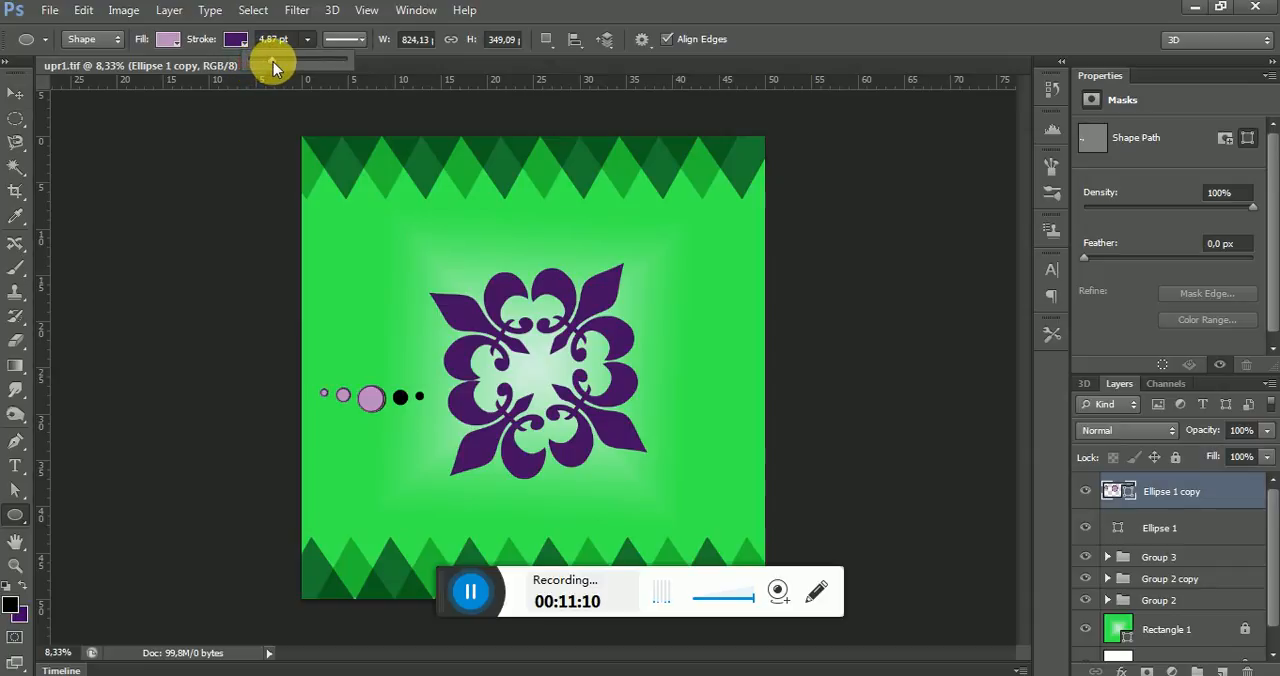
pyautogui.click(16, 92)
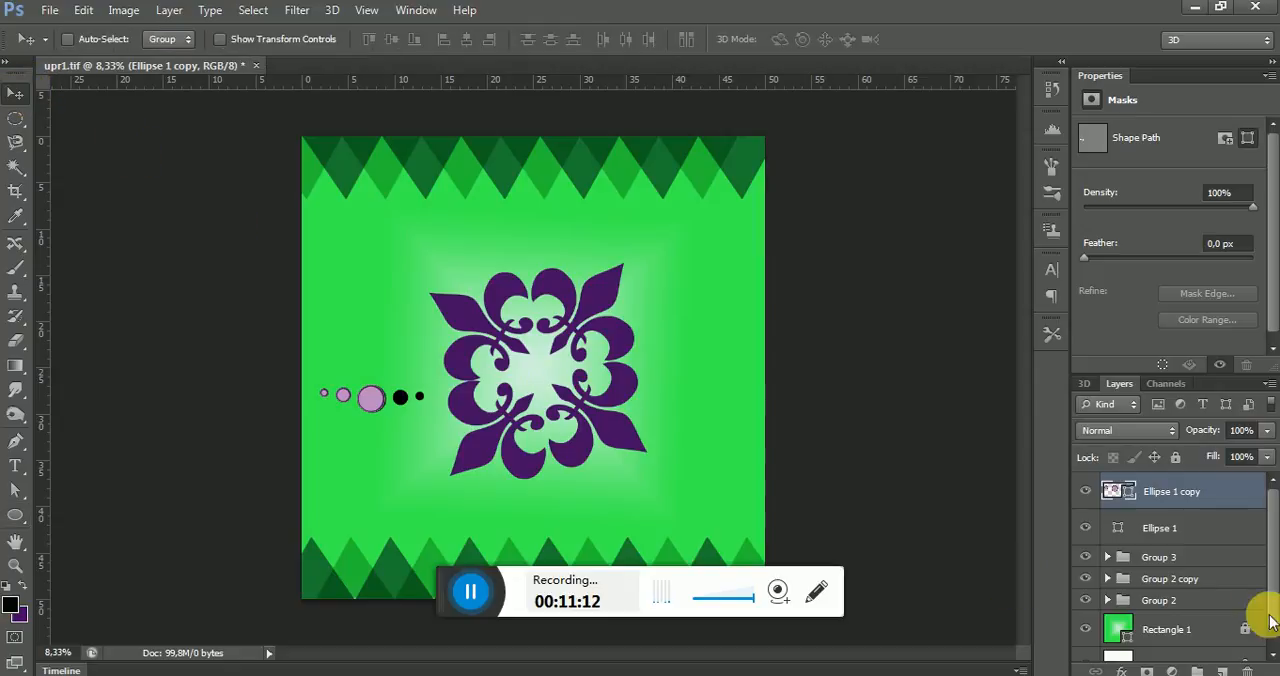
# Give the Ellipse 1 circles the same light purple fill and dark purple stroke, with a stroke width of 7.82 pt
pyautogui.click(1168, 527)
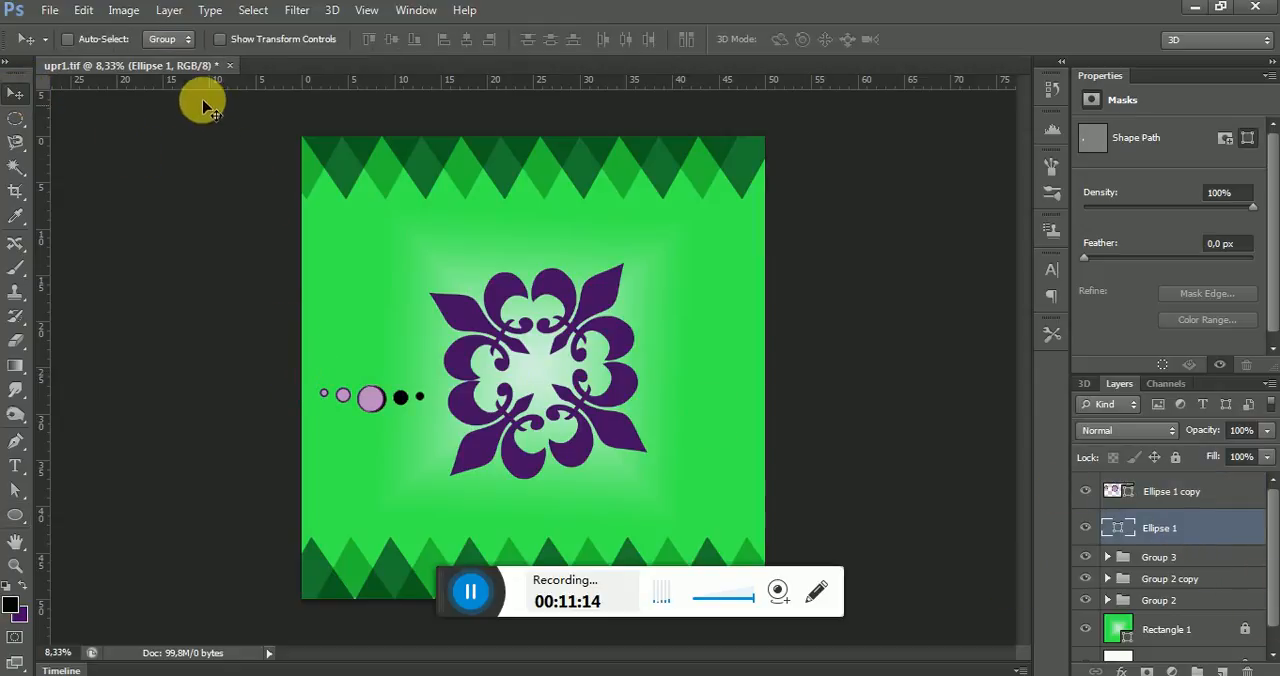
pyautogui.click(15, 515)
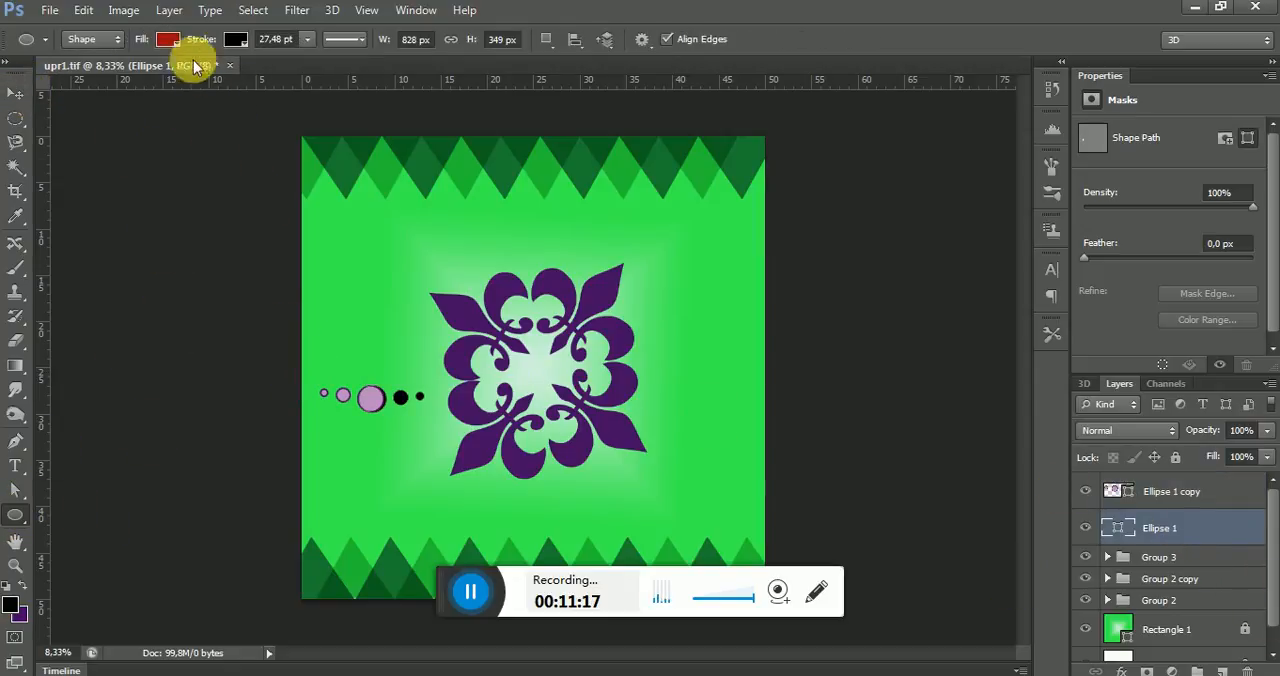
pyautogui.click(167, 39)
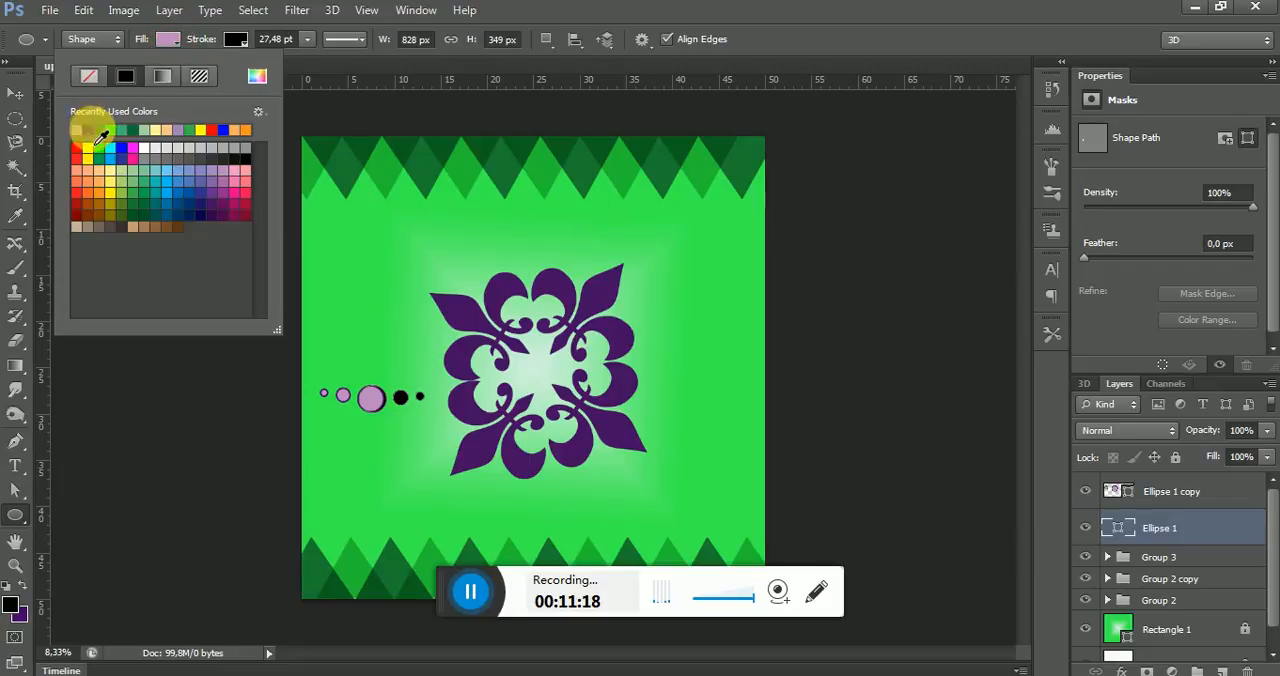
pyautogui.click(235, 39)
pyautogui.click(156, 130)
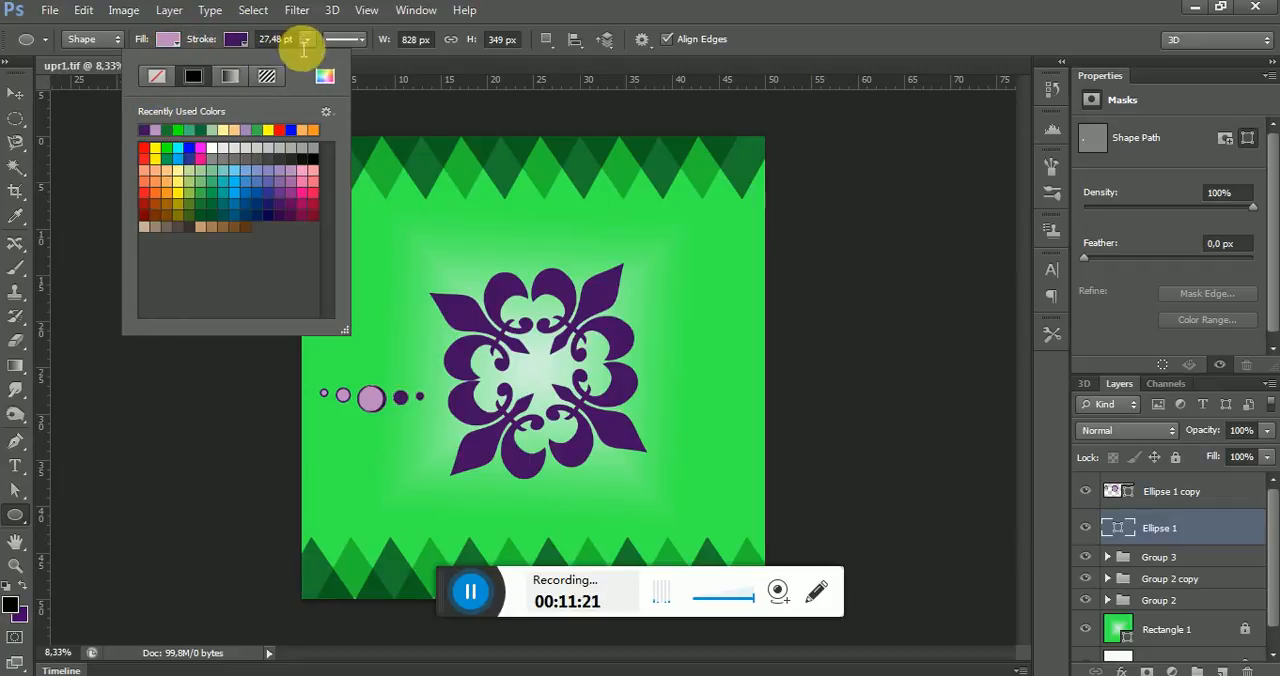
pyautogui.click(305, 42)
pyautogui.moveTo(307, 60); pyautogui.dragTo(264, 62)
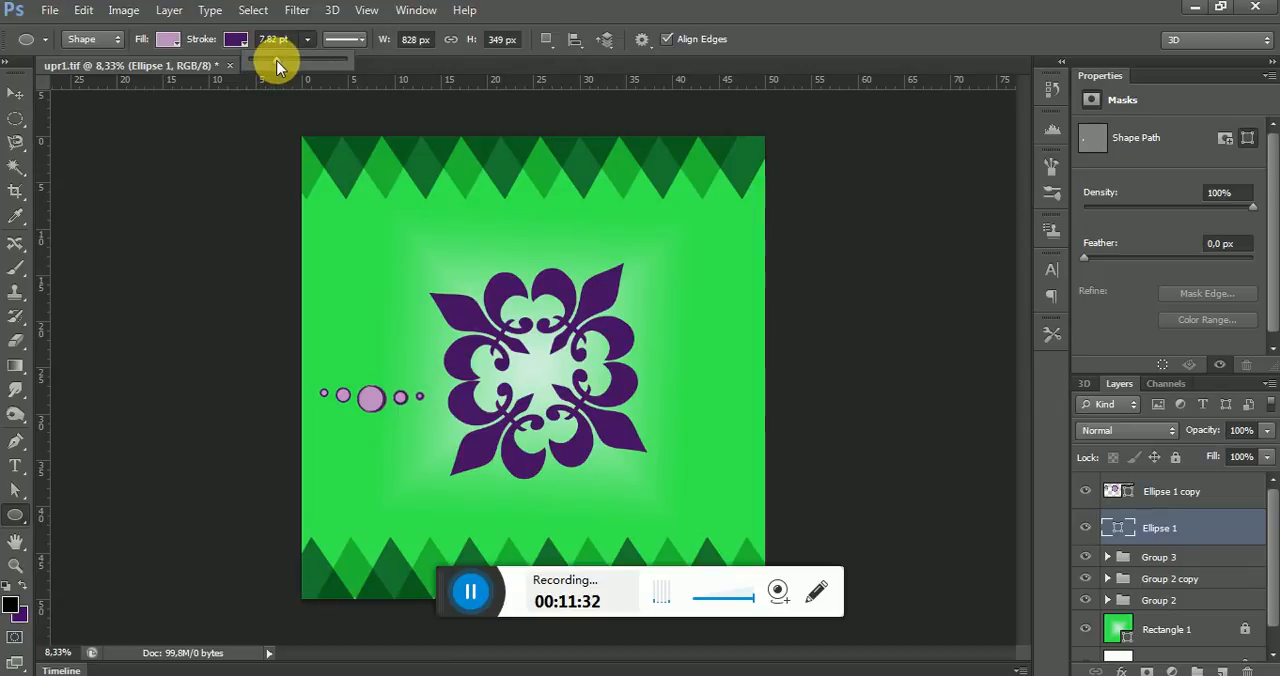
# Group the Ellipse 1 and Ellipse 1 copy layers, and toggle the group's visibility to check its contents
pyautogui.click(15, 93)
pyautogui.click(1212, 499)
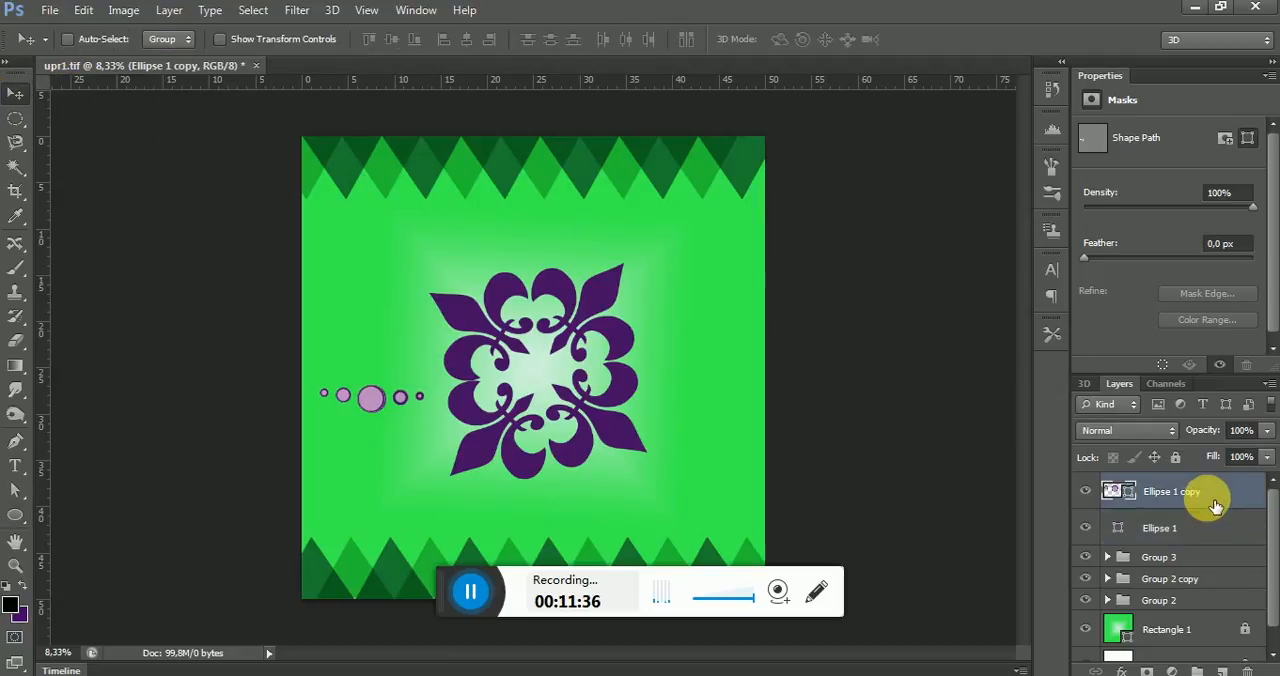
pyautogui.keyDown('shift'); pyautogui.click(1220, 528); pyautogui.keyUp('shift')
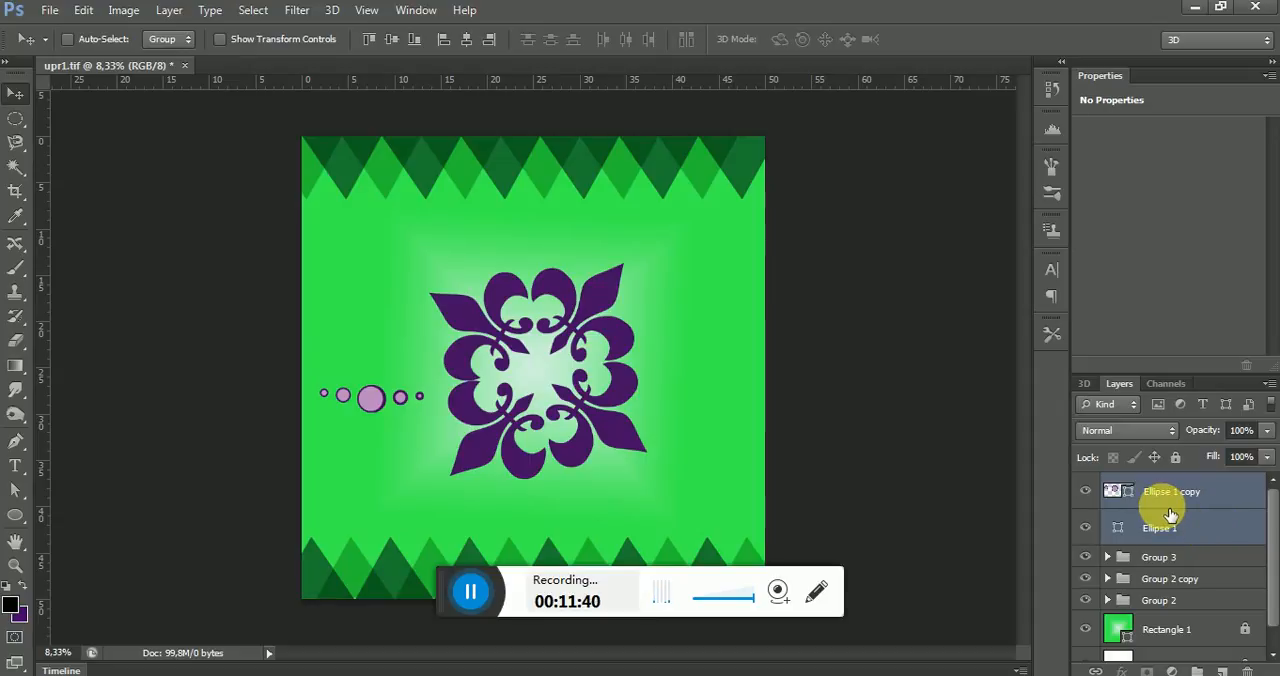
pyautogui.hotkey('ctrl', 'g')
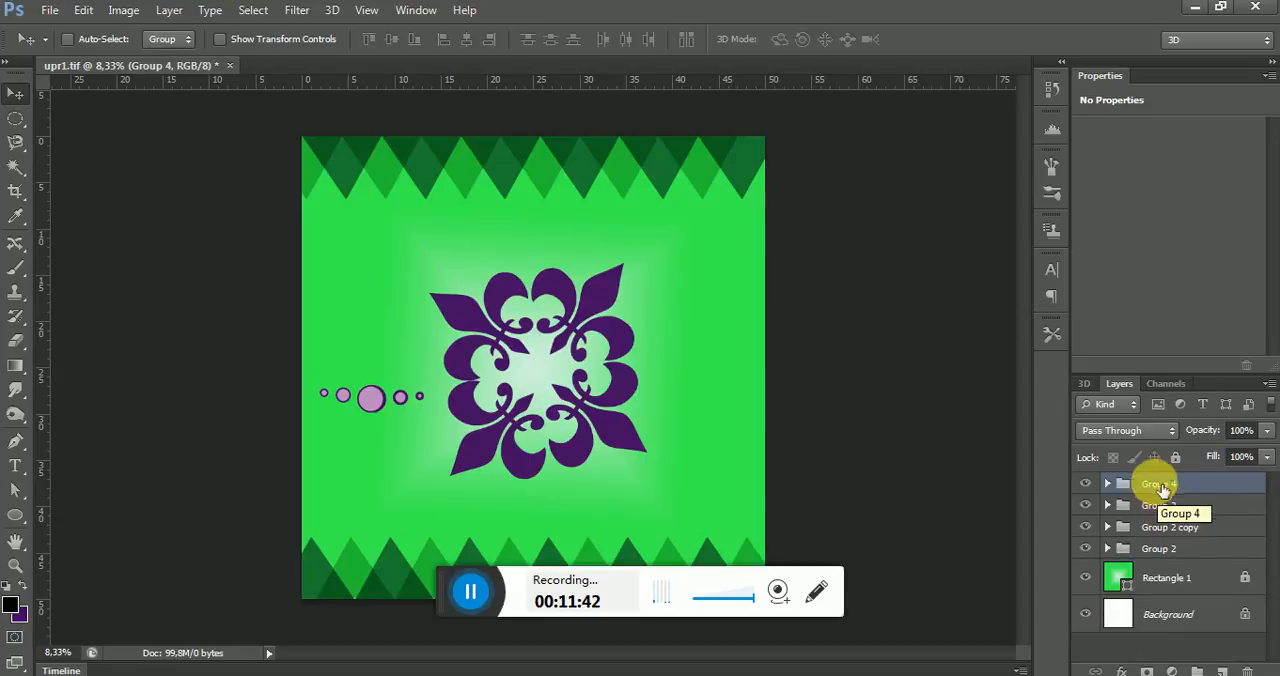
pyautogui.click(1087, 484)
pyautogui.click(1087, 484)
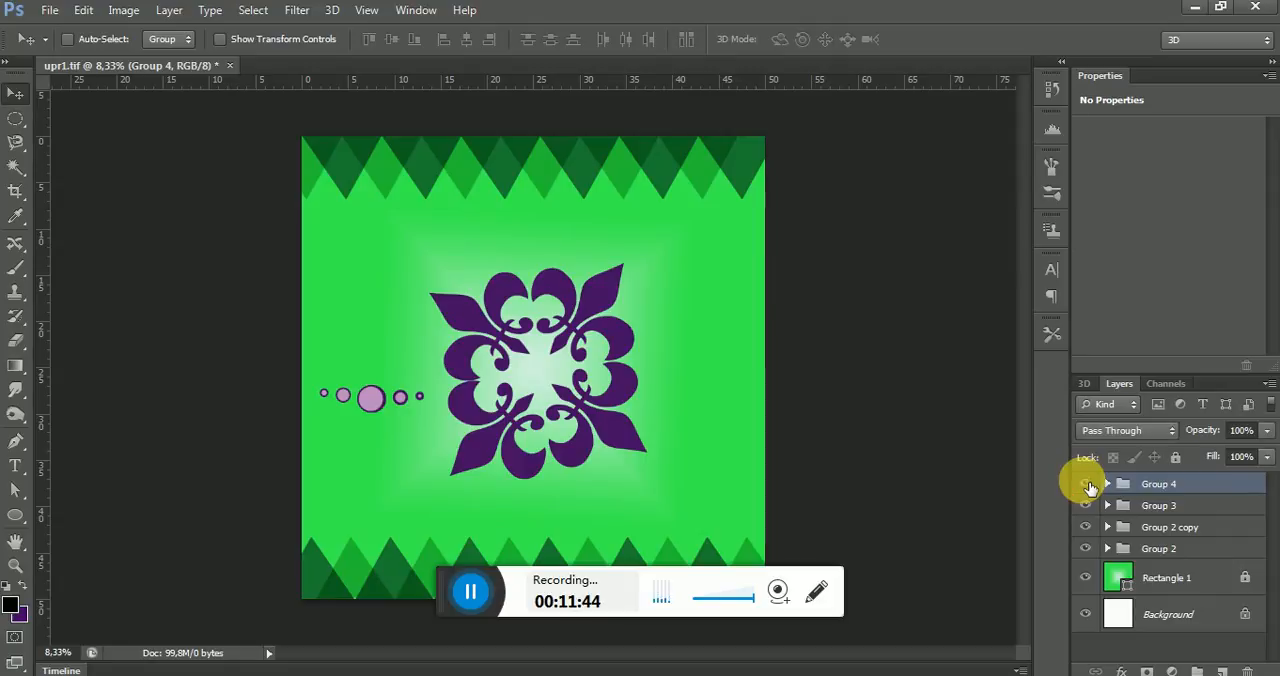
# Duplicate Group 4 and move the copied row of circles to the right side of the fleur-de-lis ornament
pyautogui.rightClick(1182, 490)
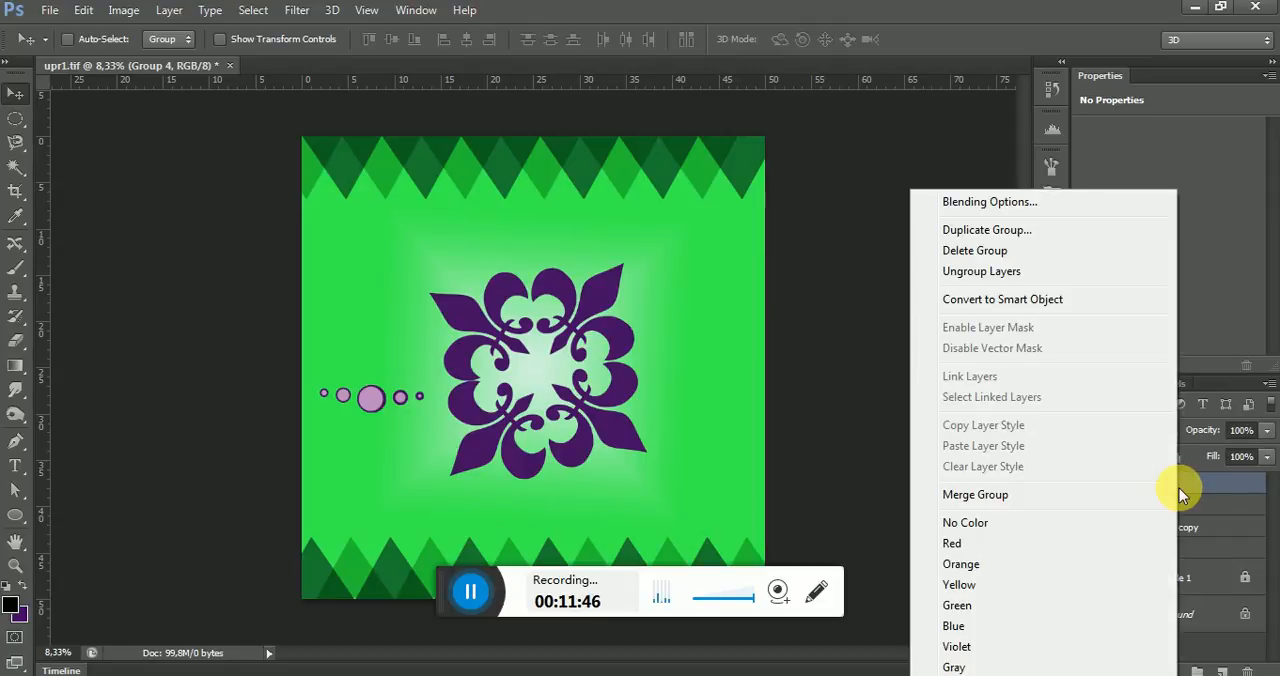
pyautogui.click(1037, 237)
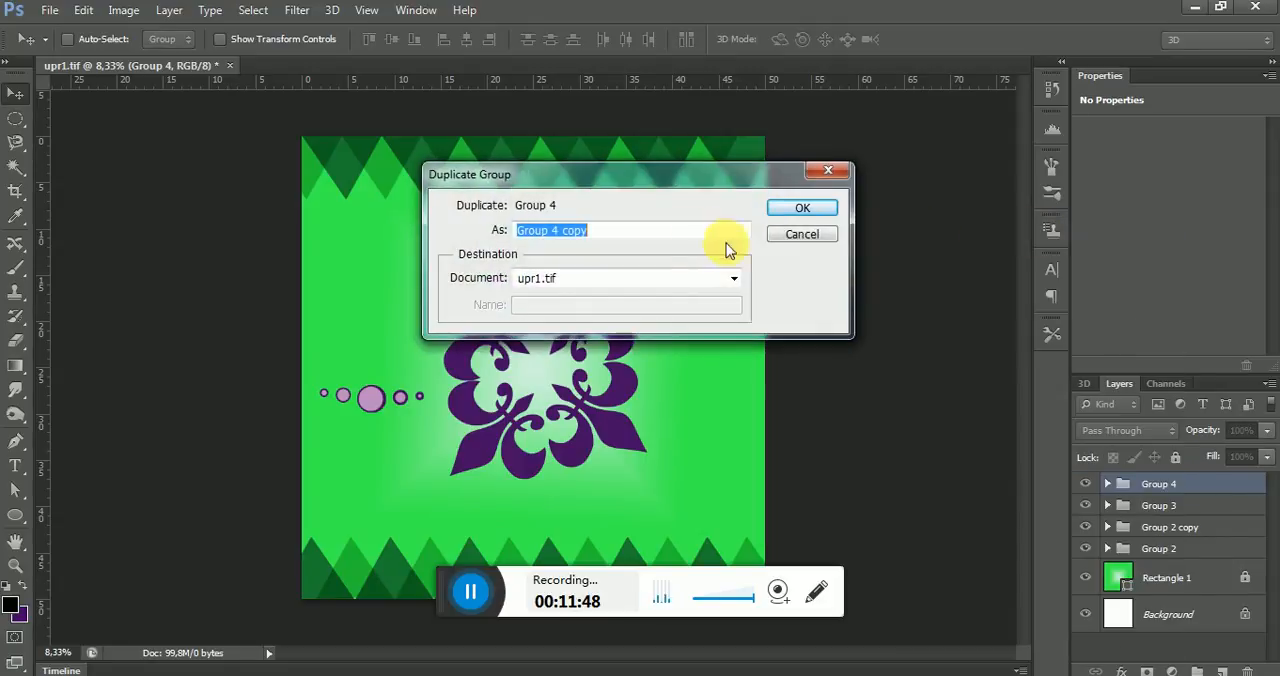
pyautogui.click(809, 208)
pyautogui.moveTo(371, 398); pyautogui.dragTo(690, 368)
# Rotate Group 4 copy to about -23.67° and shift it slightly up so it slants outward from the ornament
pyautogui.hotkey('ctrl', 't')
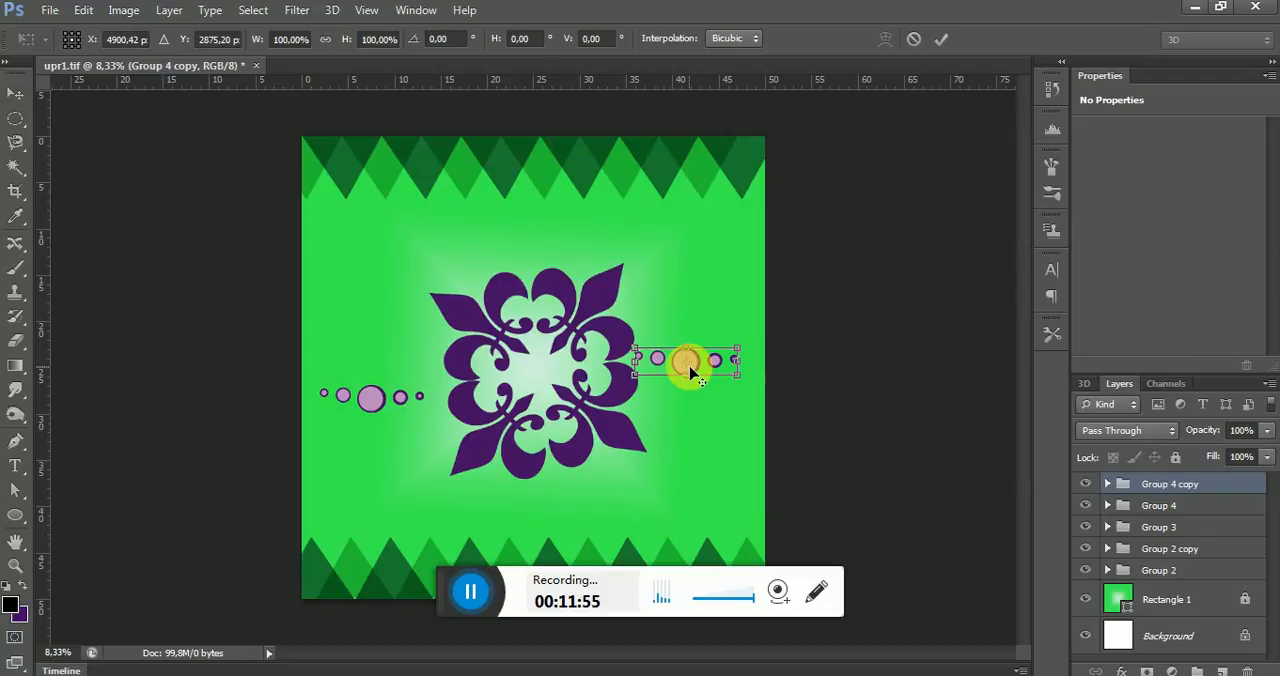
pyautogui.moveTo(760, 352); pyautogui.dragTo(749, 320)
pyautogui.moveTo(700, 365); pyautogui.dragTo(706, 347)
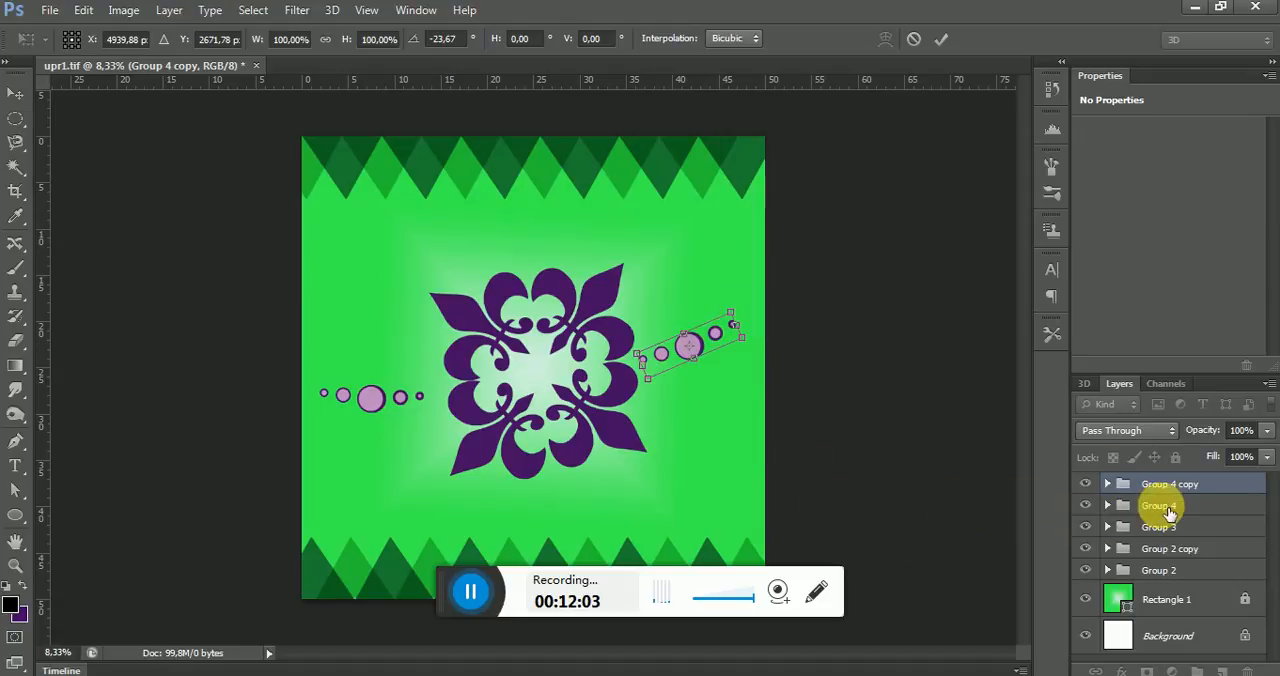
pyautogui.click(941, 38)
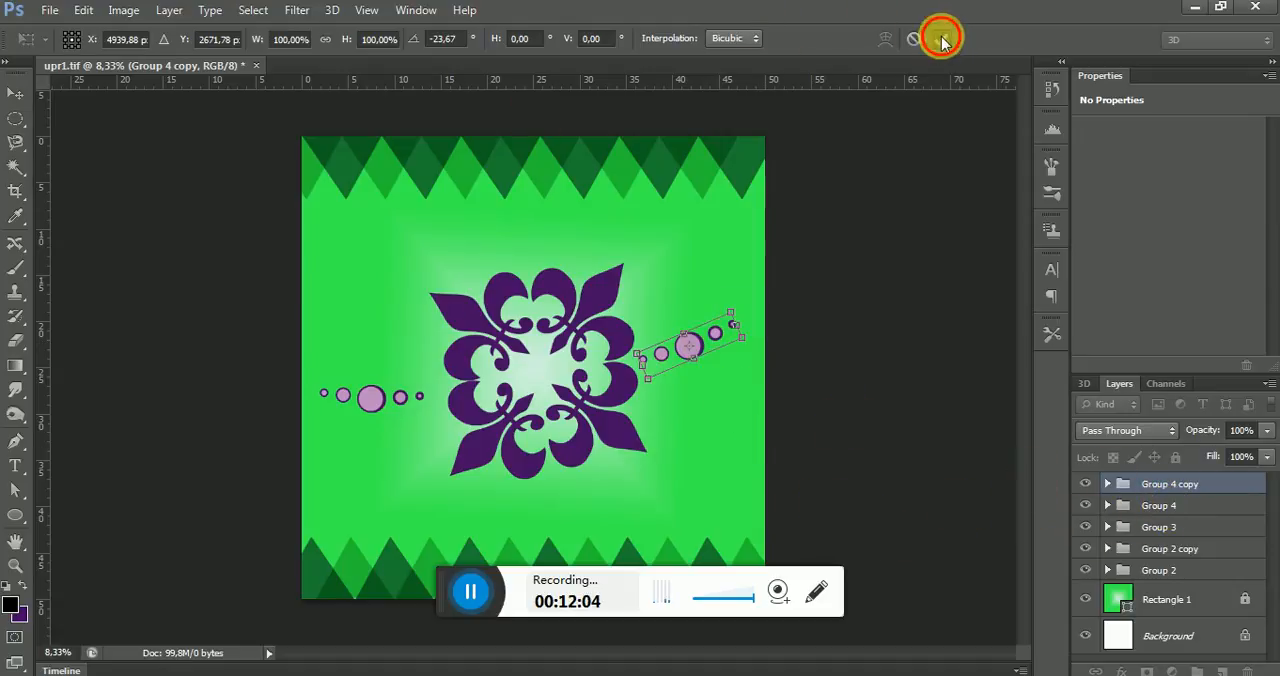
# Rotate Group 4 to about 15.99°, move it up closer to the ornament's left side and apply the transformation
pyautogui.click(1163, 505)
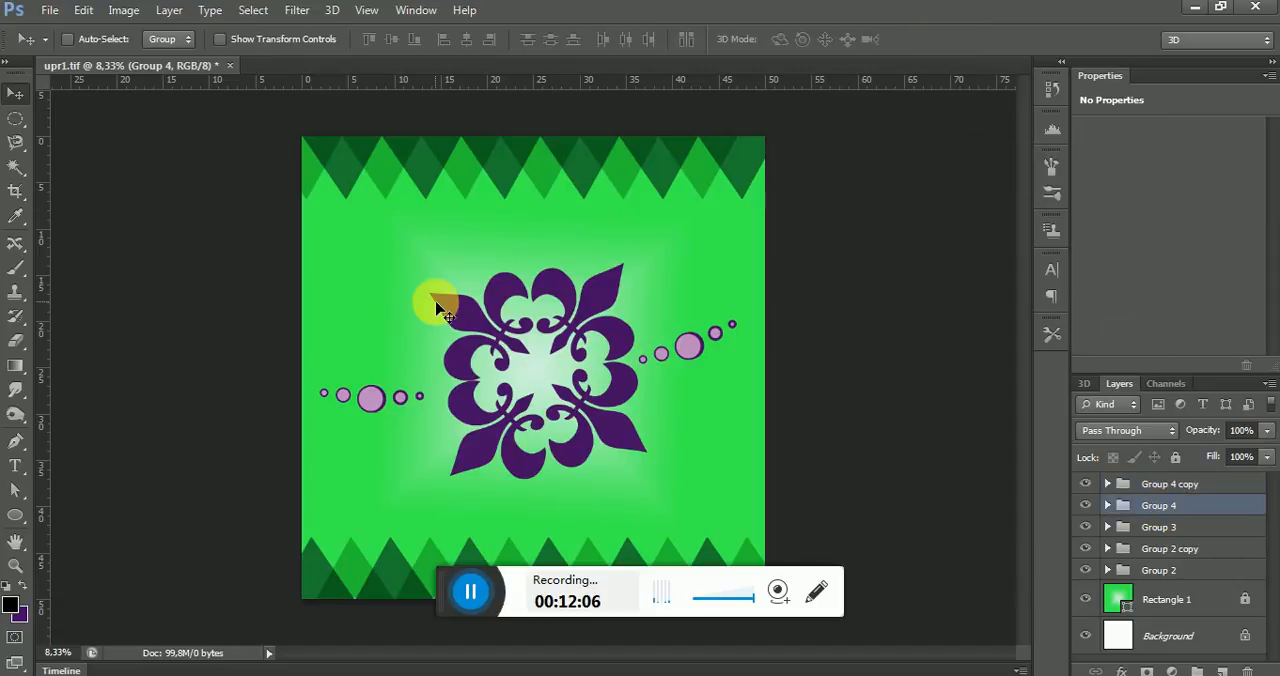
pyautogui.hotkey('ctrl', 't')
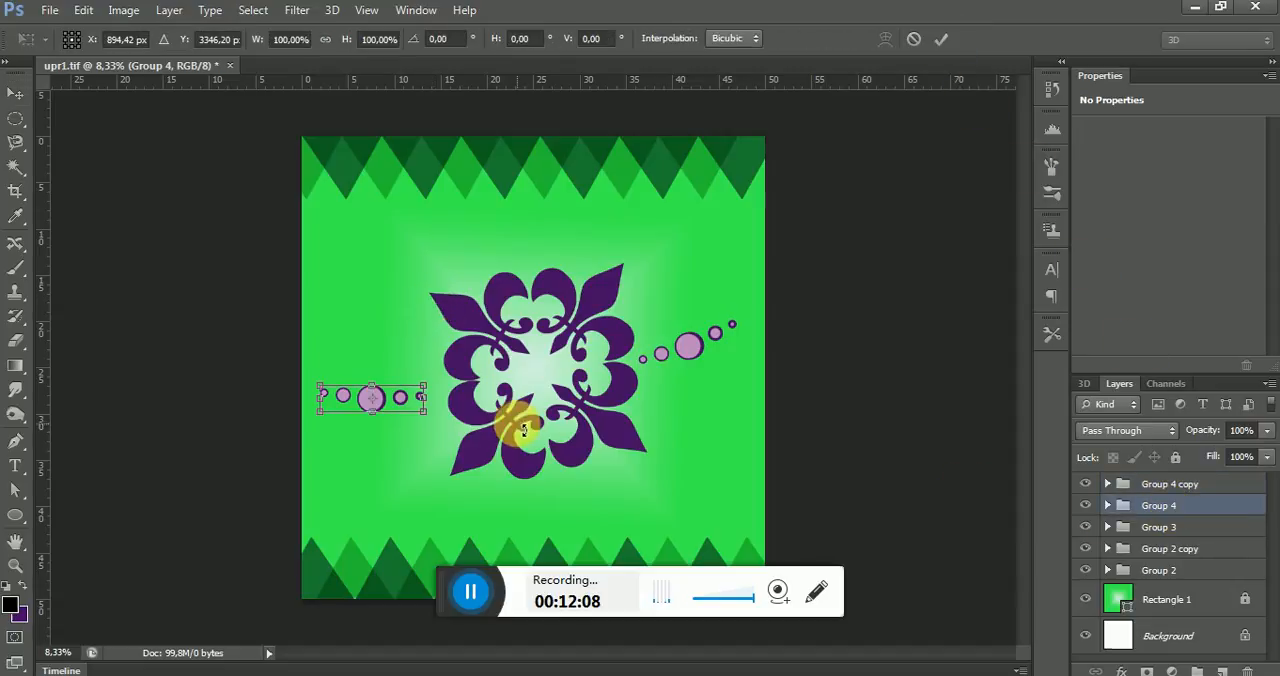
pyautogui.moveTo(440, 425); pyautogui.dragTo(399, 390)
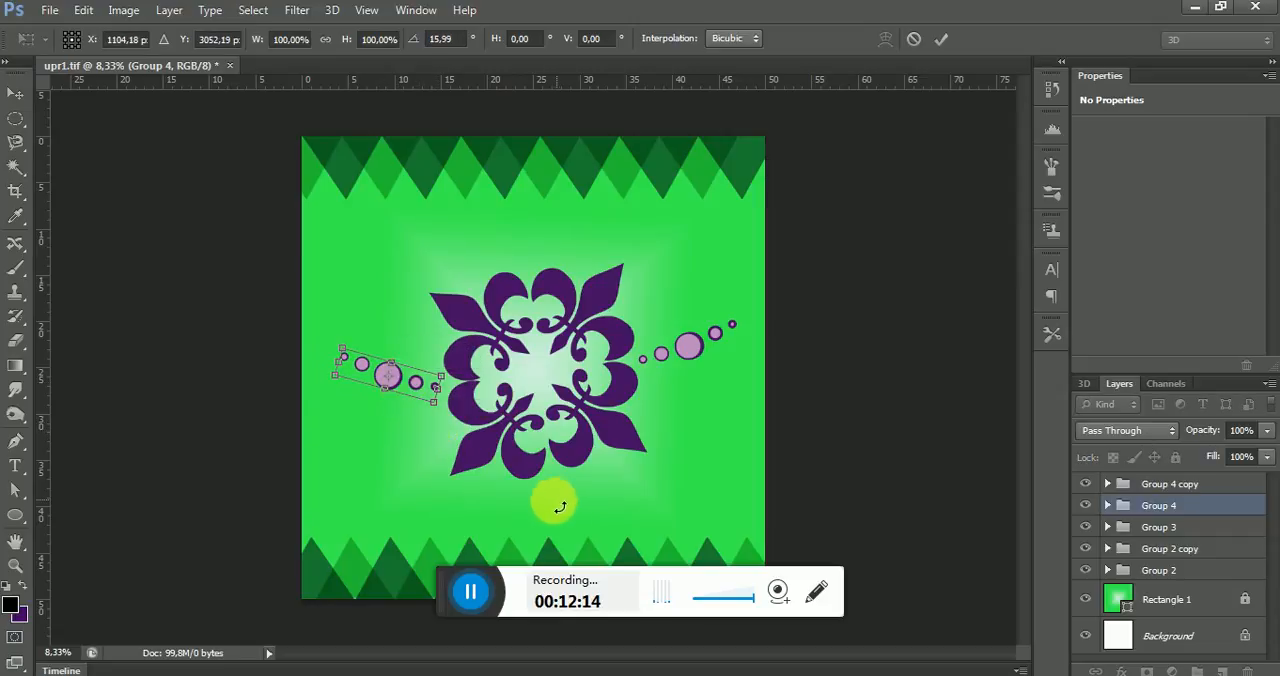
pyautogui.click(15, 93)
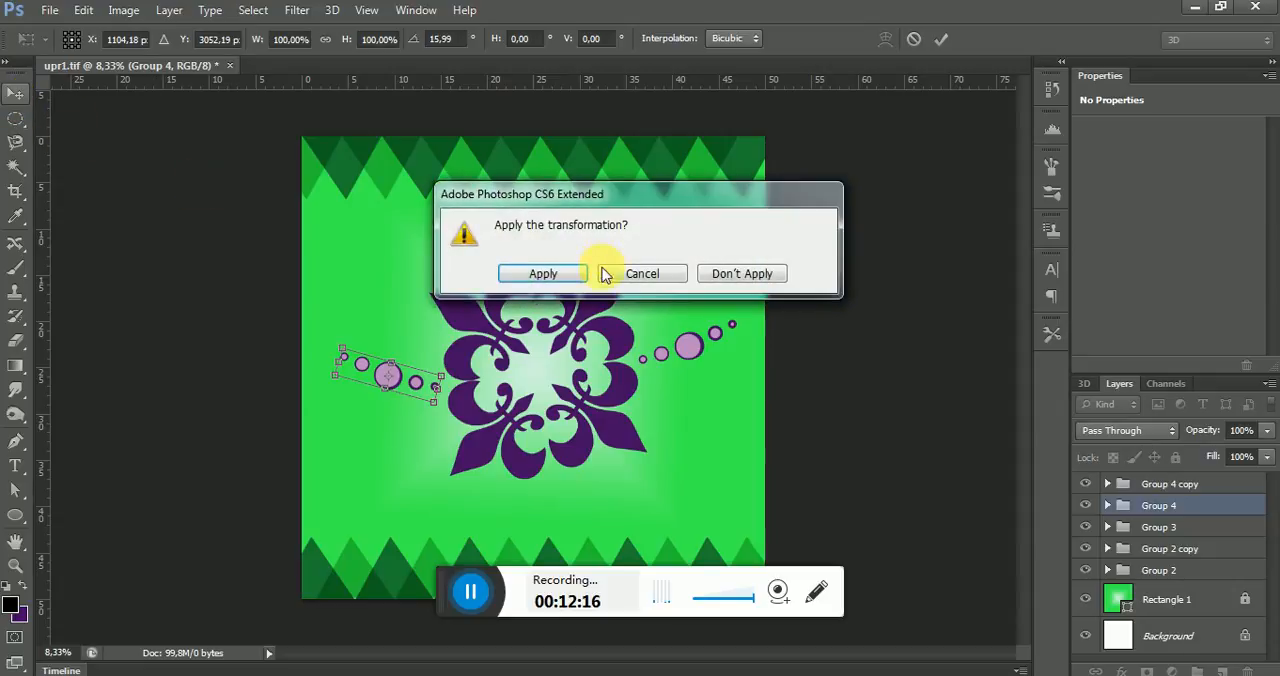
pyautogui.click(575, 271)
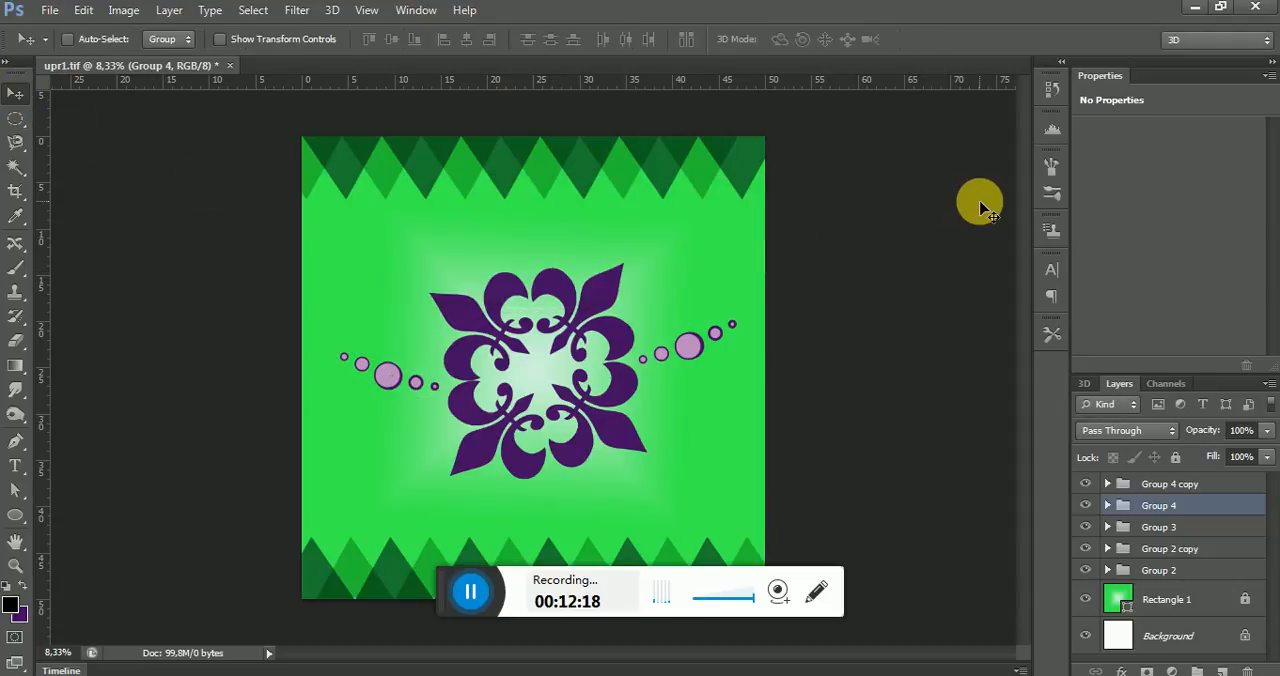